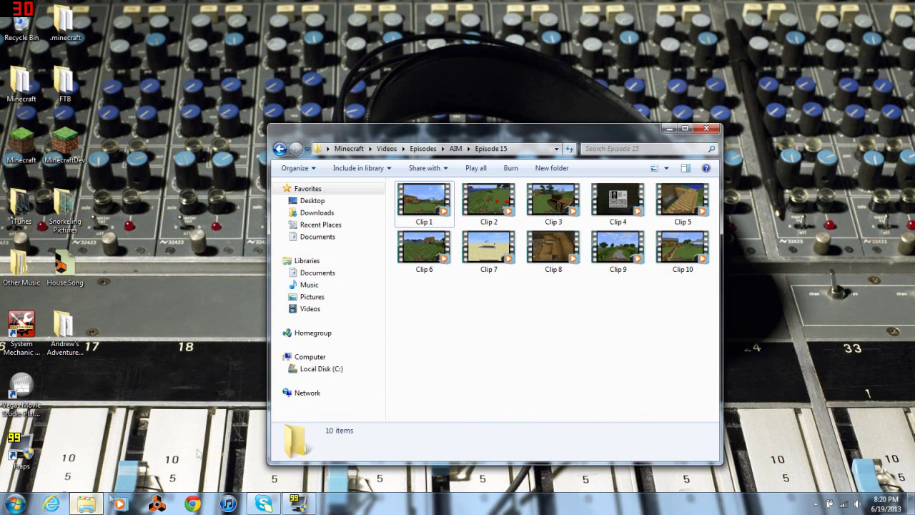
Step: Move the Episode 15 clips folder window aside on the desktop
left_click_drag(446, 133, 429, 84)
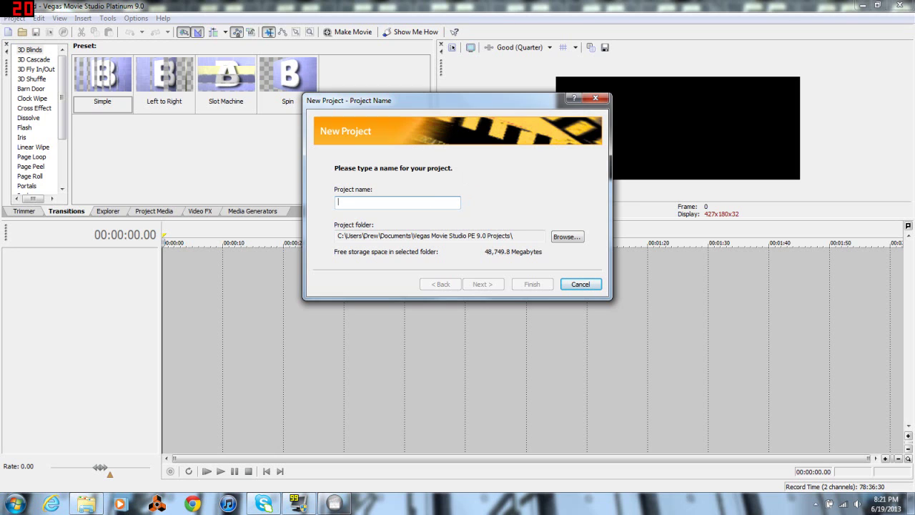
Step: Name the project 'Episode 15- My House!', replacing the old 'Storage Shed' ending
type("ndrew's Adventures In Minecraft- Episo")
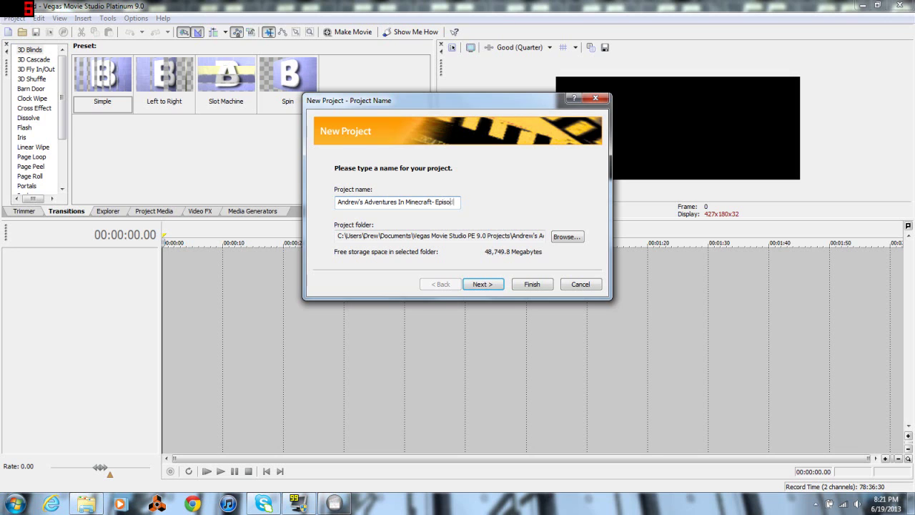
type("d")
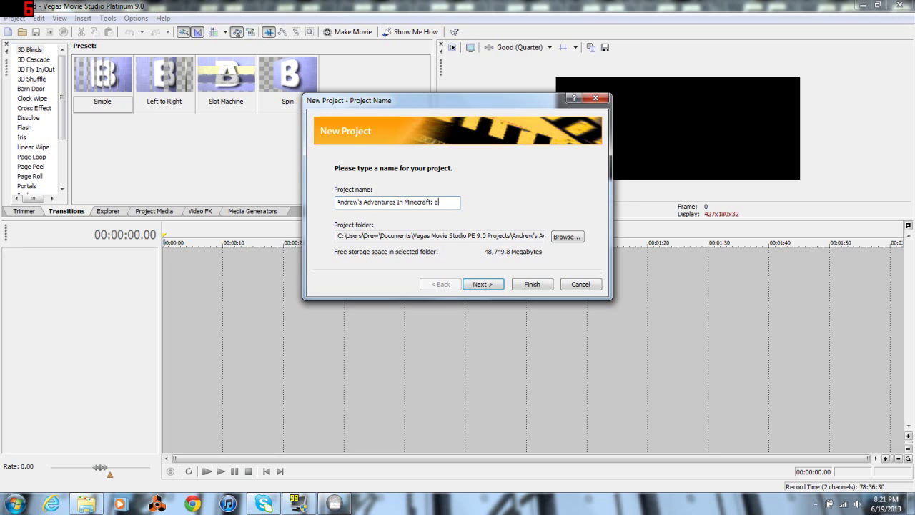
type("15-")
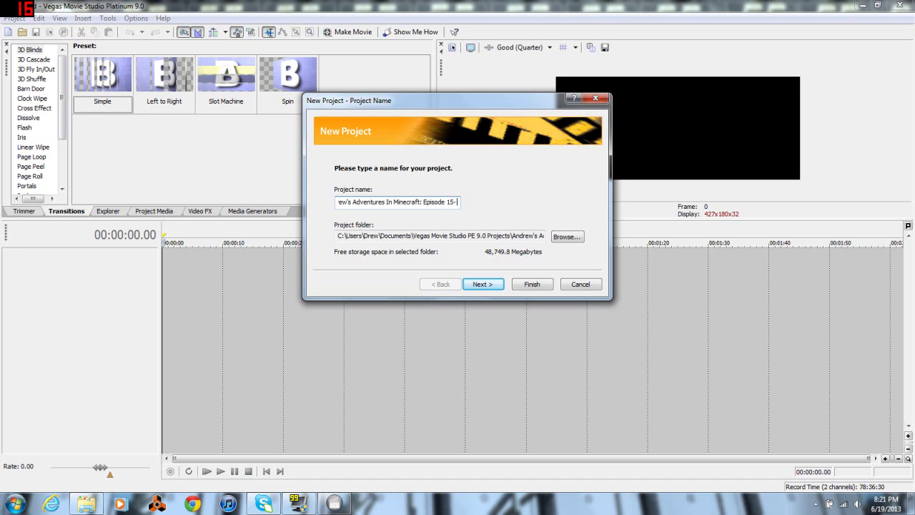
type(" Storage Shed")
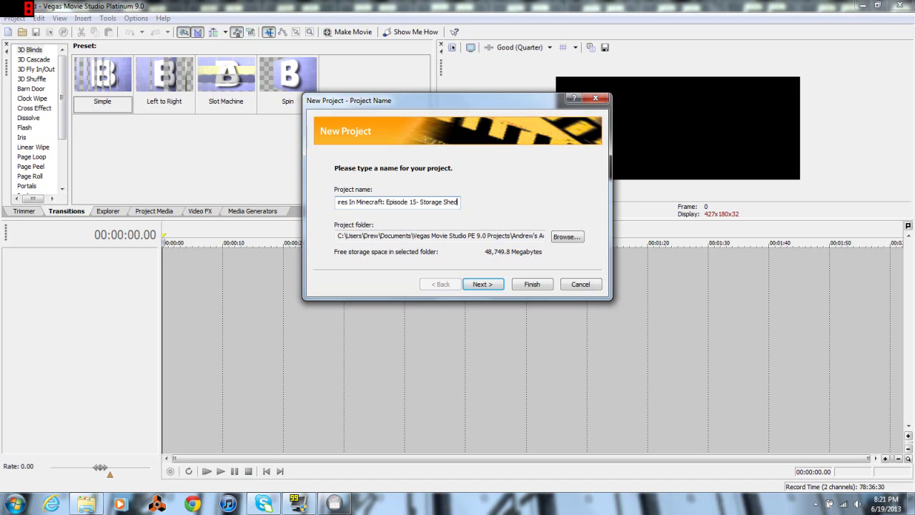
key("BackSpace")
key("BackSpace")
key("BackSpace")
key("BackSpace")
key("BackSpace")
key("BackSpace")
key("BackSpace")
key("BackSpace")
key("BackSpace")
key("BackSpace")
key("BackSpace")
key("BackSpace")
key("BackSpace")
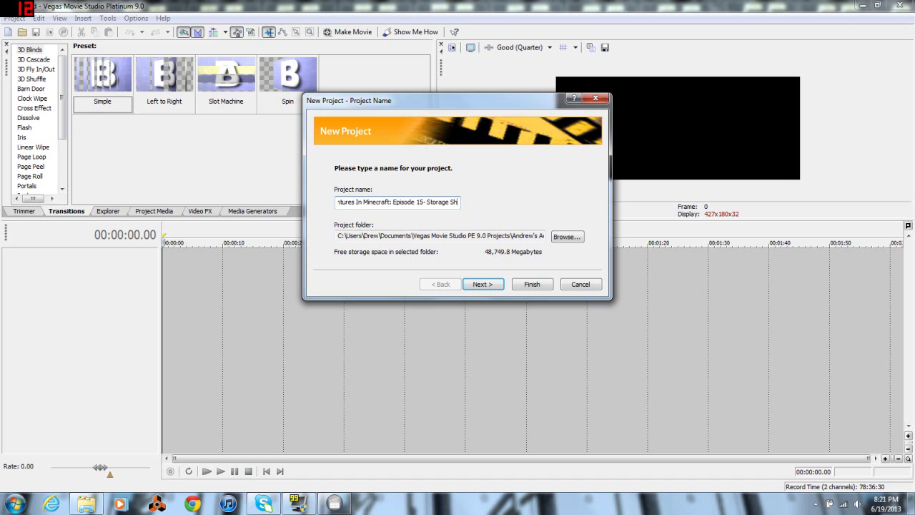
type("My House!")
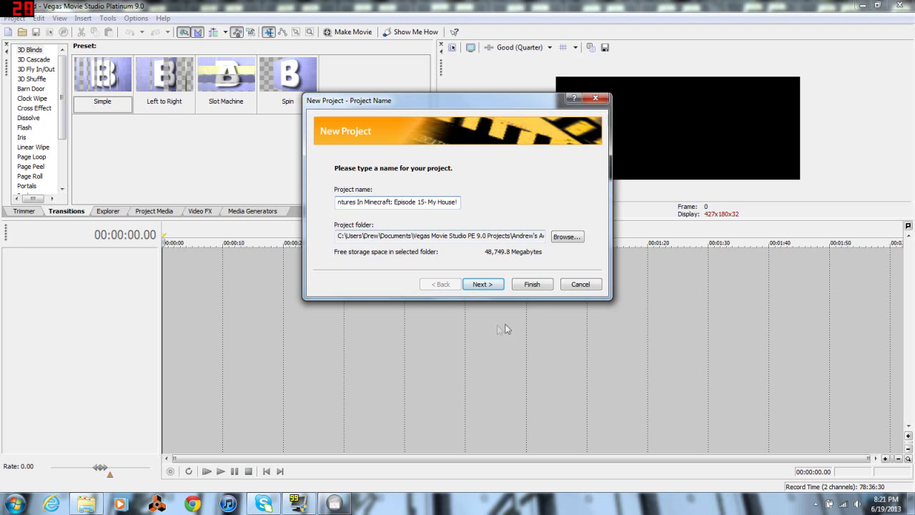
Step: Accept the default video and audio pages, finish the wizard, and bring back the clips folder
left_click(484, 285)
left_click(480, 285)
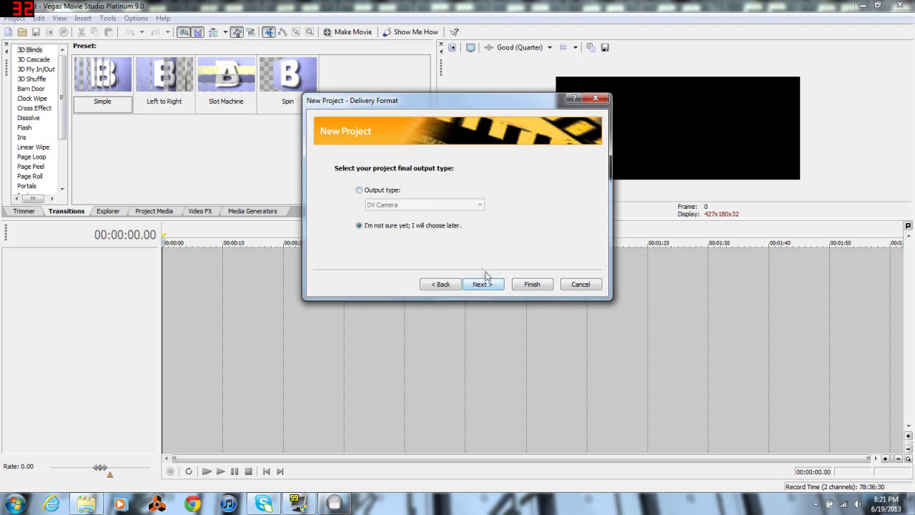
left_click(495, 285)
left_click(531, 286)
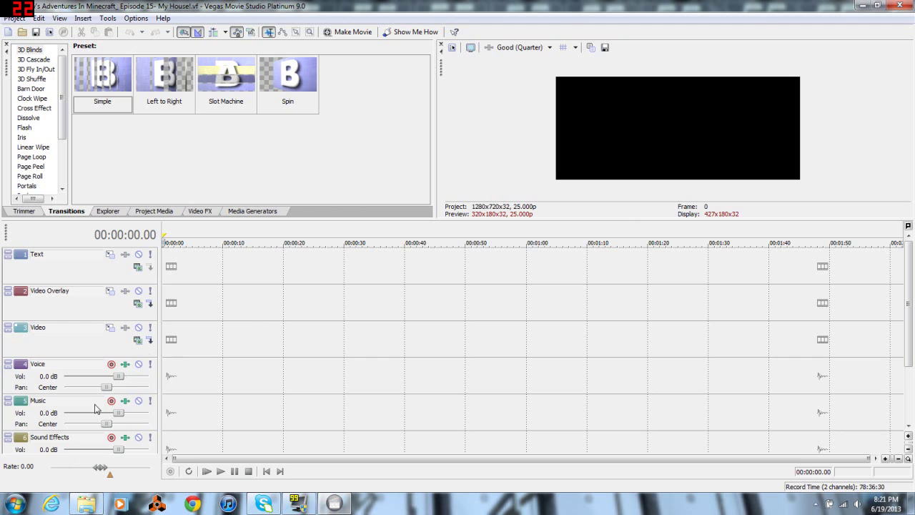
left_click(85, 504)
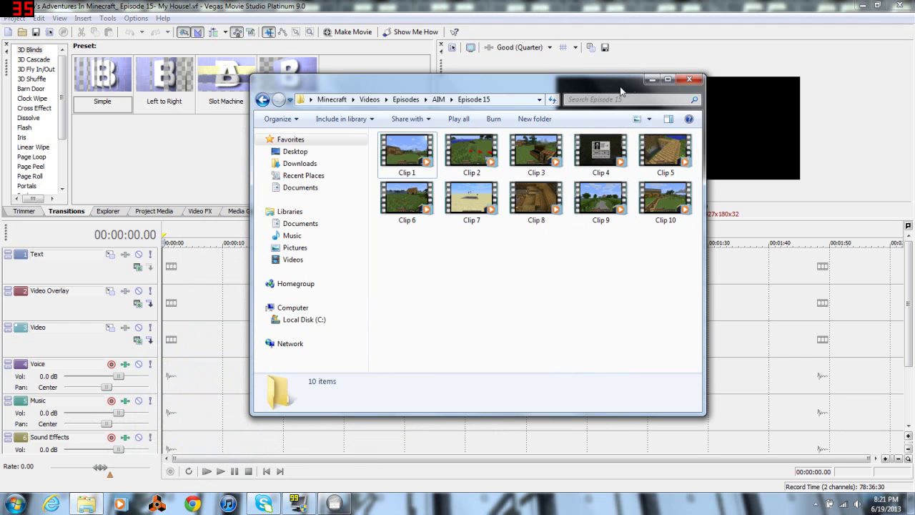
Step: Drop the Edited Intro from Videos > Video Intros at the start of the timeline
left_click(263, 100)
left_click(263, 99)
left_click(263, 100)
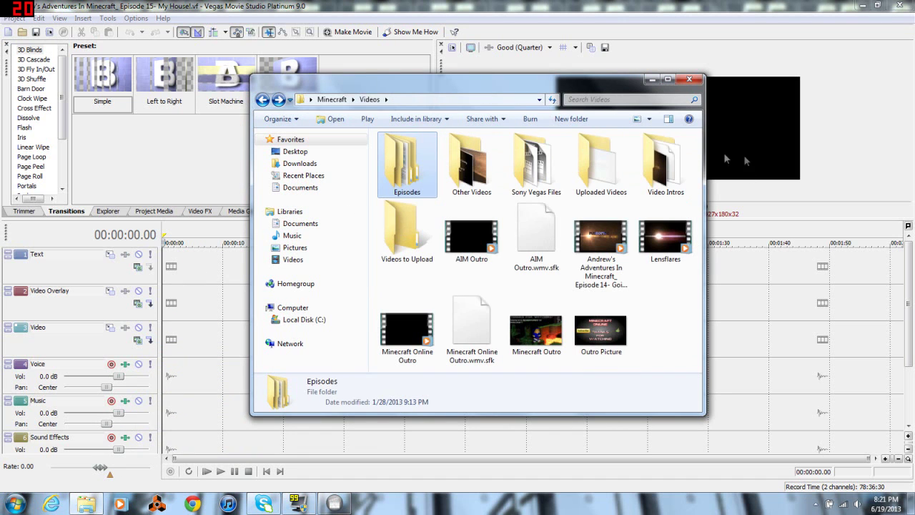
double_click(659, 171)
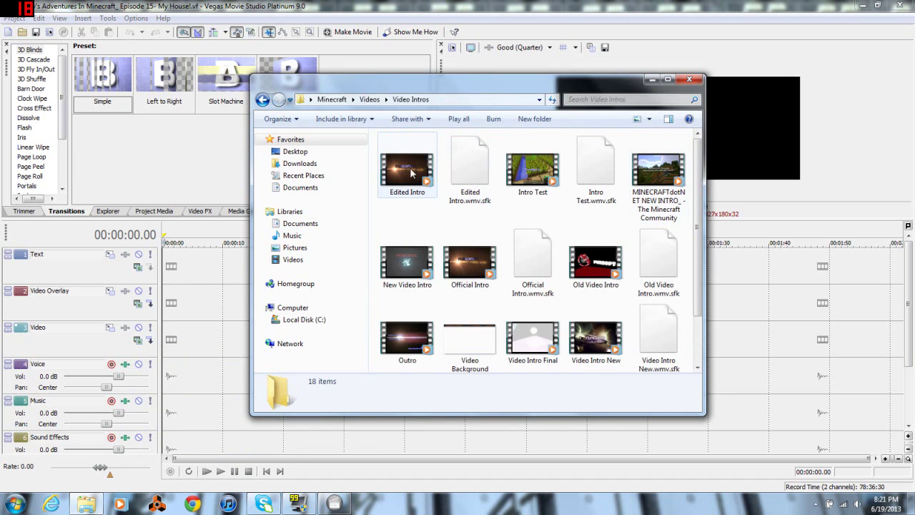
left_click(411, 170)
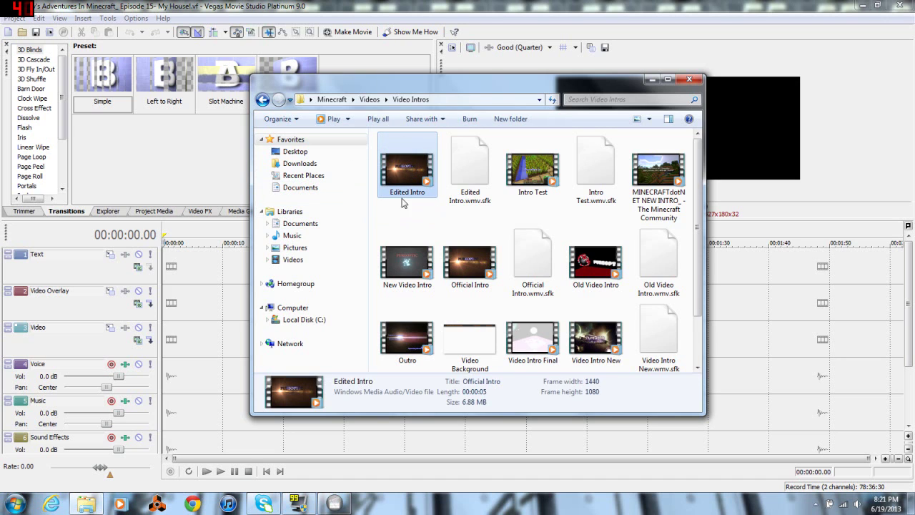
left_click_drag(409, 163, 218, 292)
left_click_drag(181, 357, 176, 354)
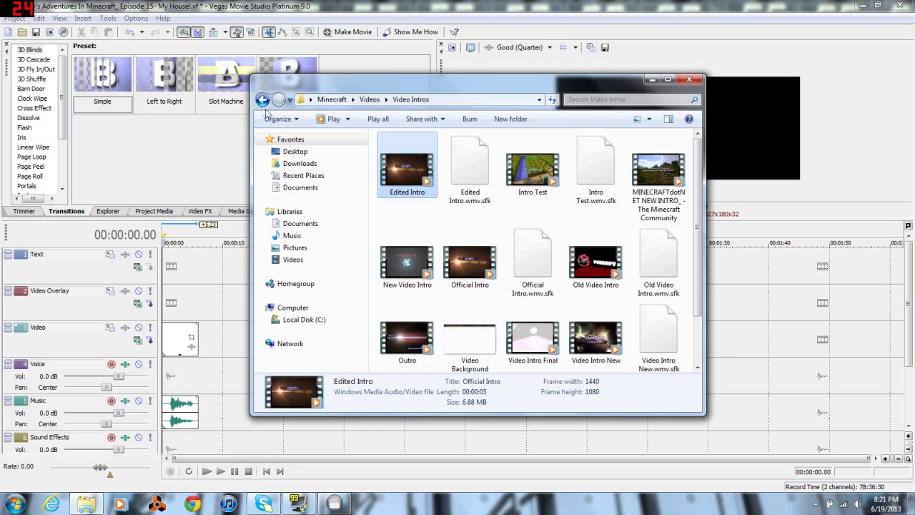
Step: Browse back to the Videos > Episodes > AIM > Episode 15 folder
left_click(263, 99)
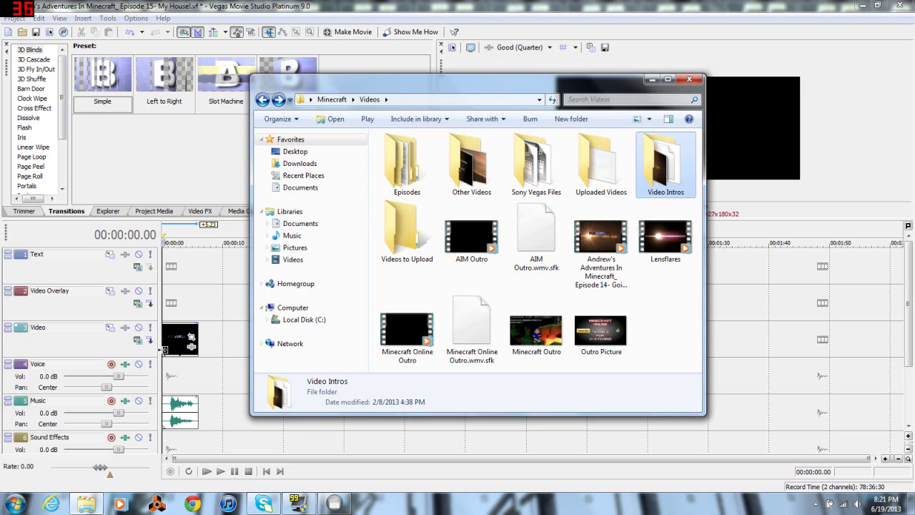
double_click(404, 164)
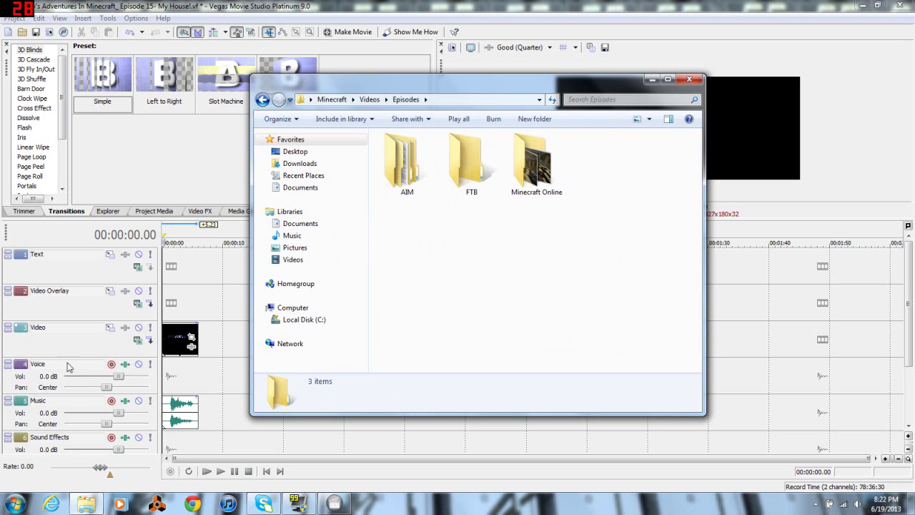
double_click(398, 166)
double_click(414, 163)
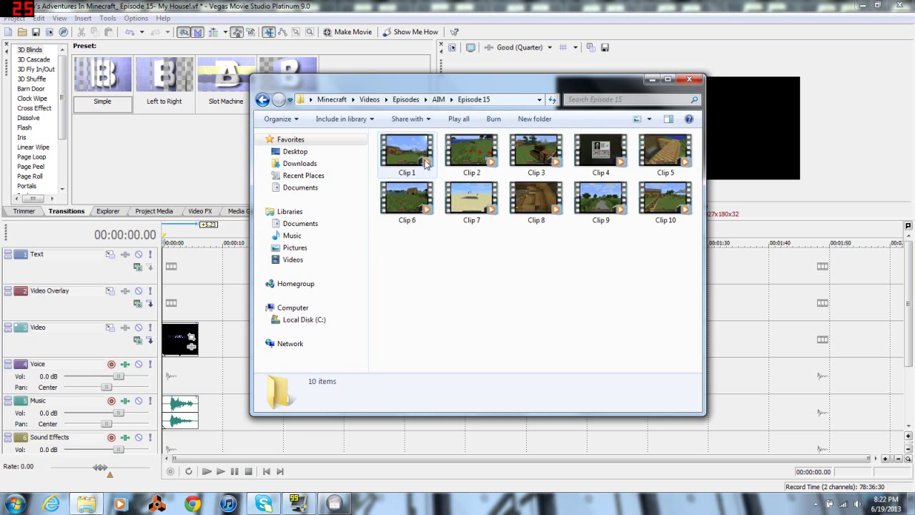
Step: Place Clip 1 on the timeline directly after the intro and preview the join
left_click_drag(425, 158, 201, 321)
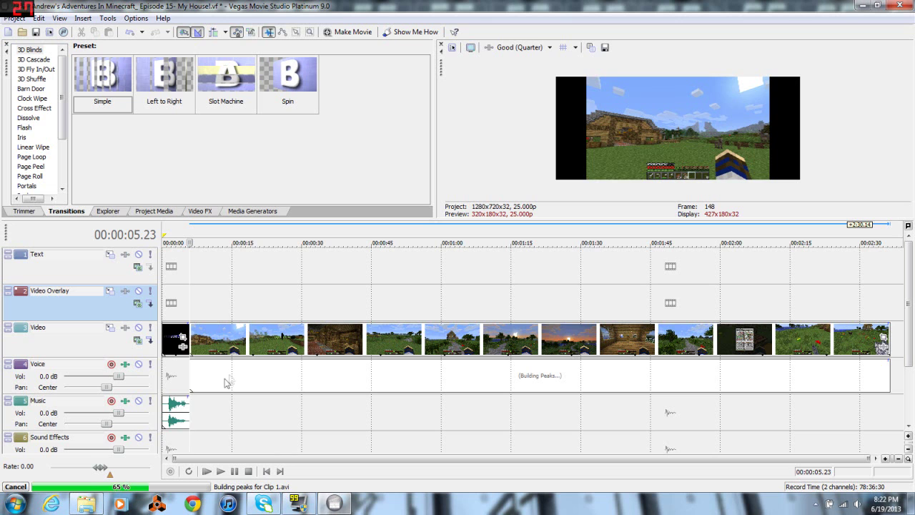
scroll(218, 404, "up", 3)
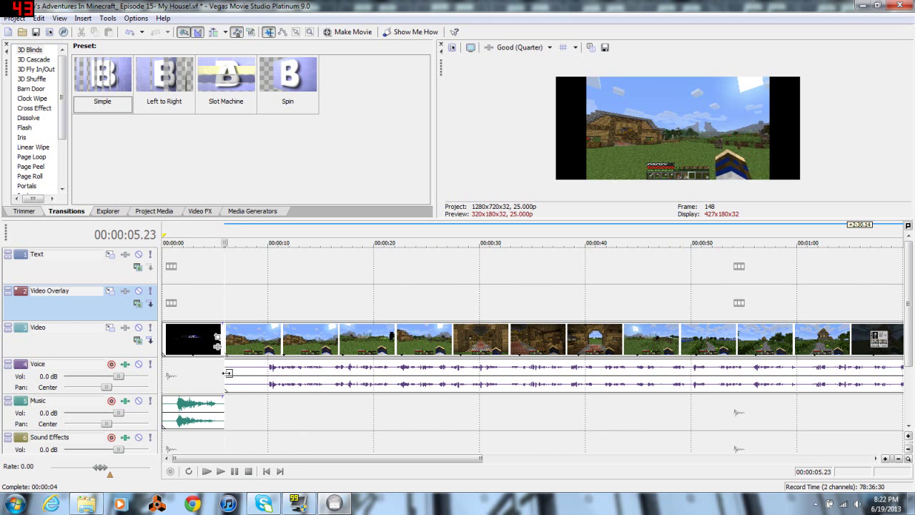
left_click_drag(227, 375, 252, 377)
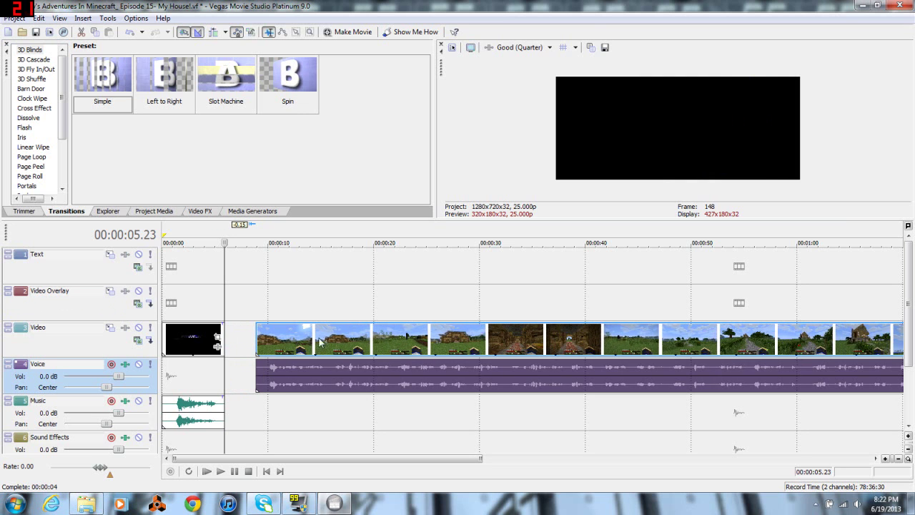
key("ctrl+z")
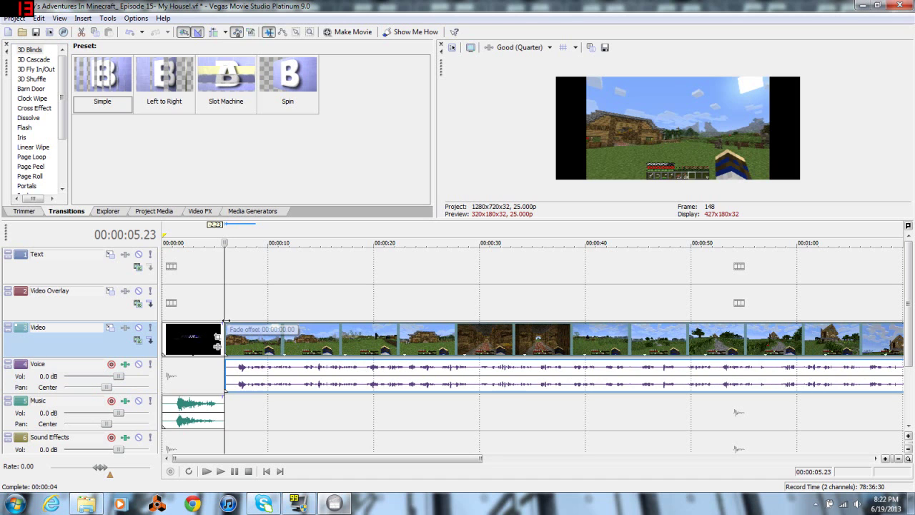
left_click_drag(236, 329, 284, 344)
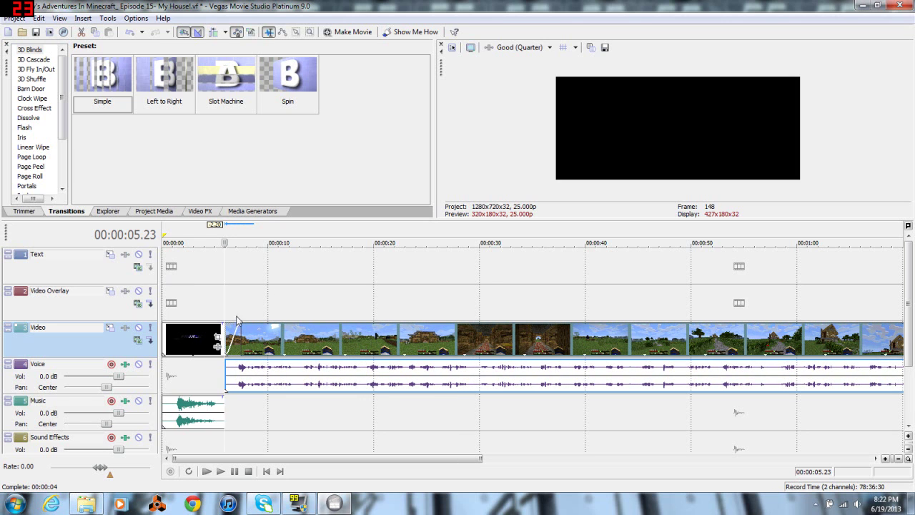
key("space")
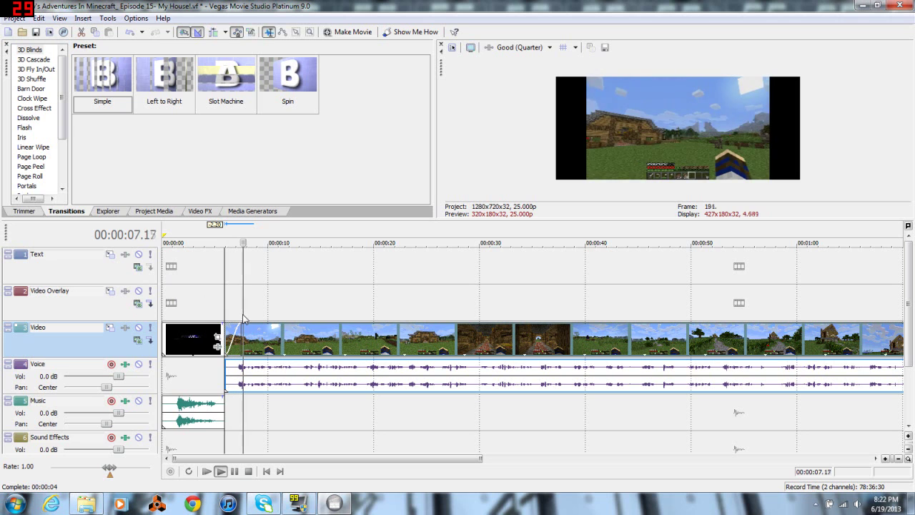
key("space")
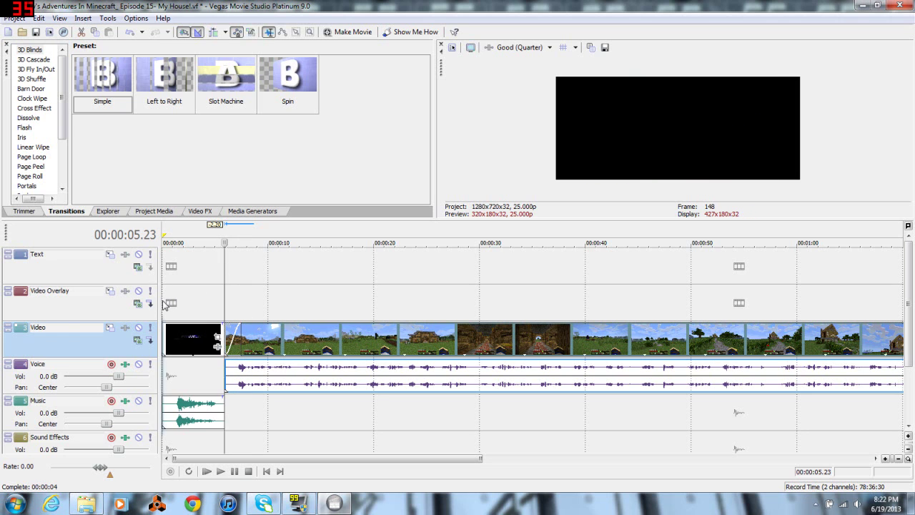
left_click(164, 301)
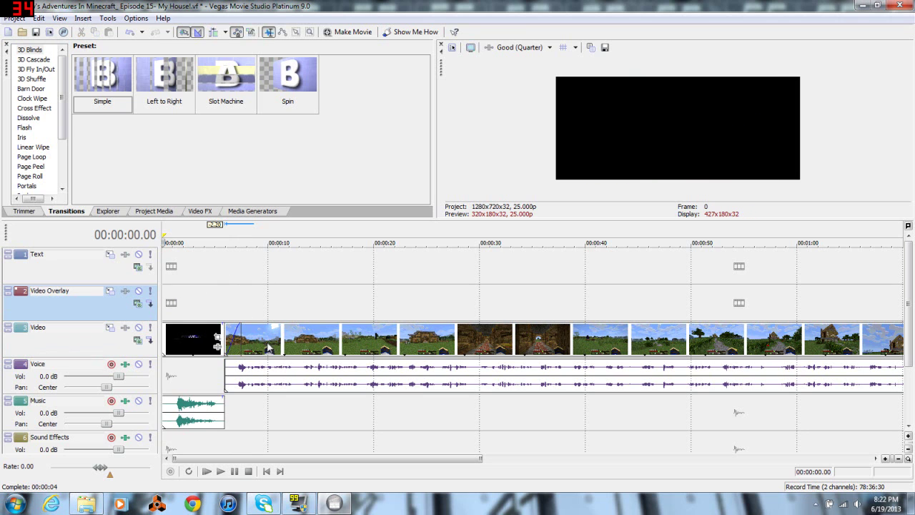
Step: Move the gameplay video event up onto the Video Overlay track
left_click_drag(270, 345, 256, 315)
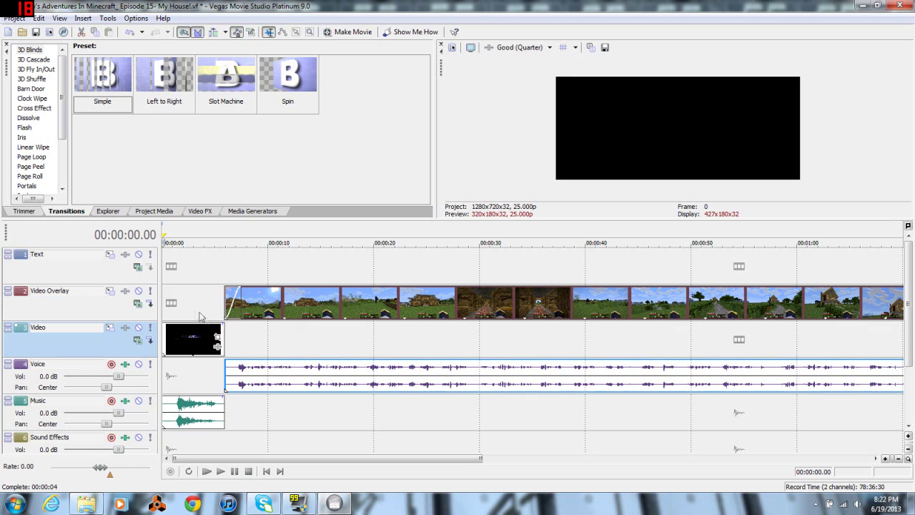
left_click(202, 276)
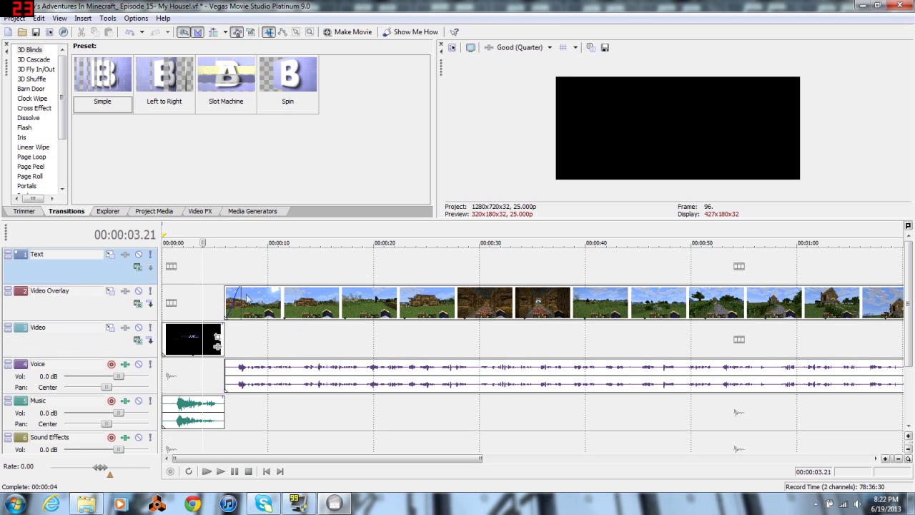
scroll(216, 324, "down", 3)
scroll(216, 323, "down", 1)
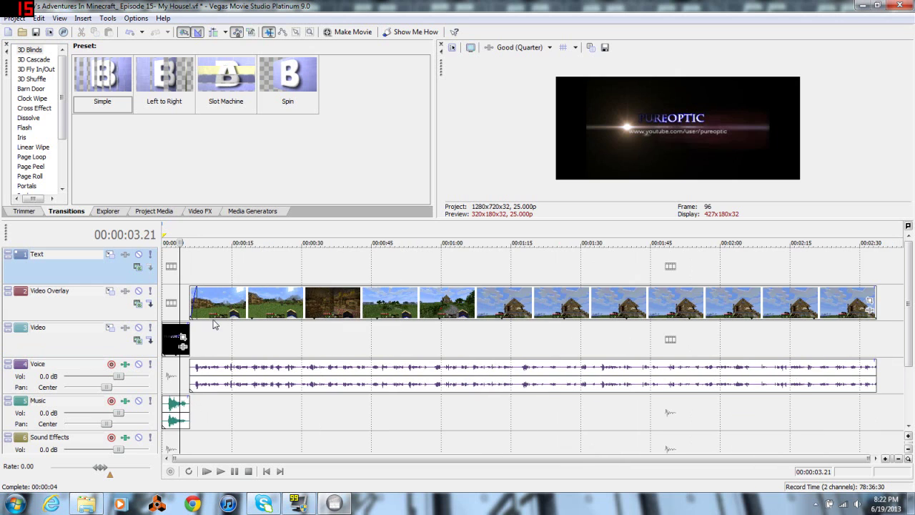
left_click(166, 297)
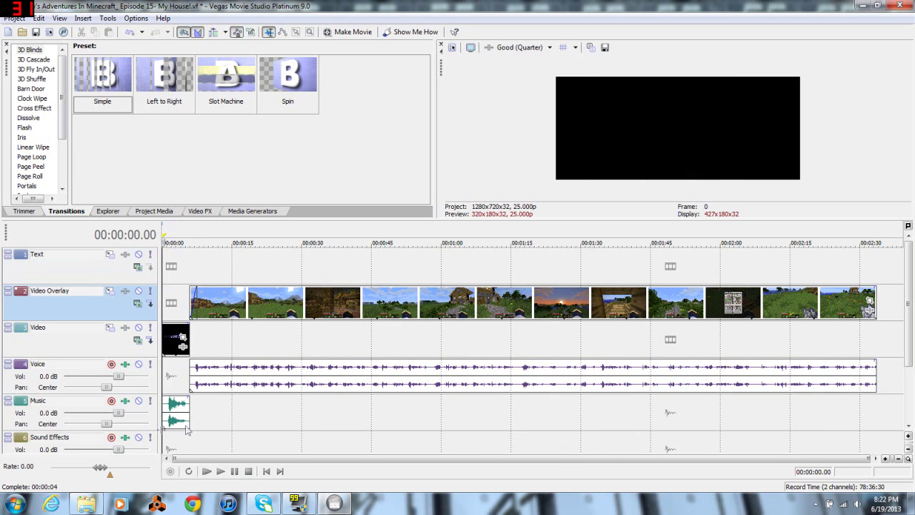
Step: Add Clip 2 after Clip 1 on the timeline and preview the join
left_click(92, 501)
left_click(538, 143)
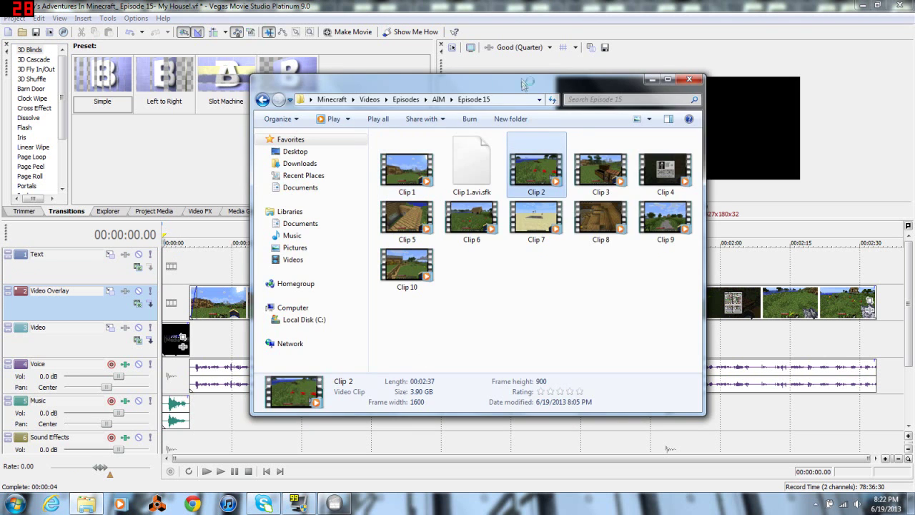
left_click_drag(526, 84, 384, 34)
left_click_drag(395, 118, 894, 326)
left_click(520, 417)
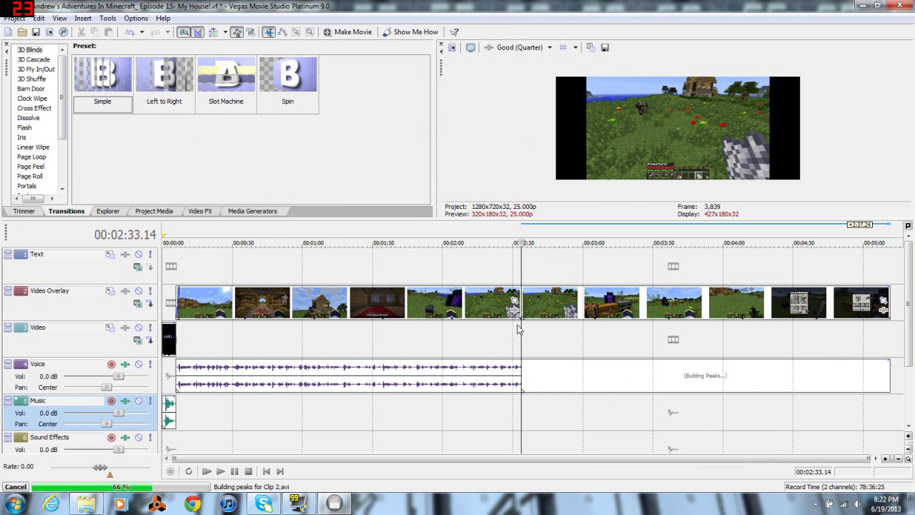
scroll(504, 330, "up", 2)
scroll(504, 334, "up", 1)
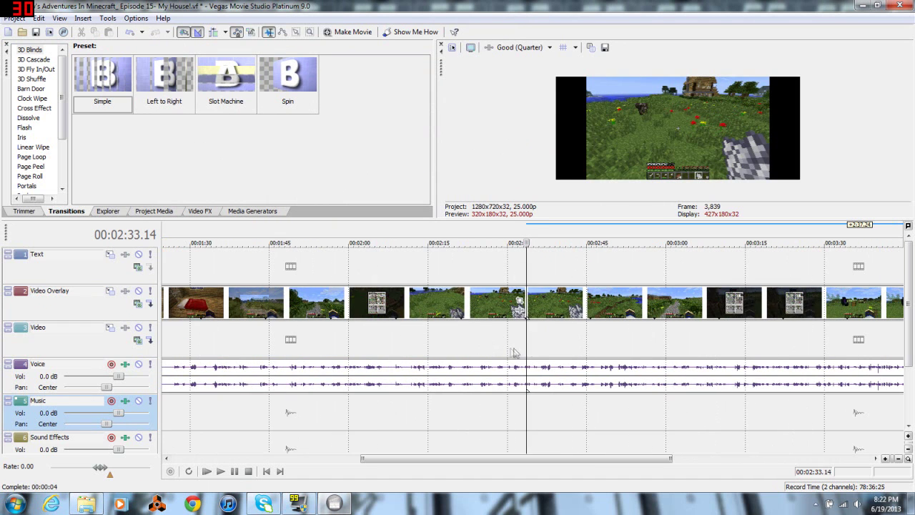
left_click(517, 352)
key("space")
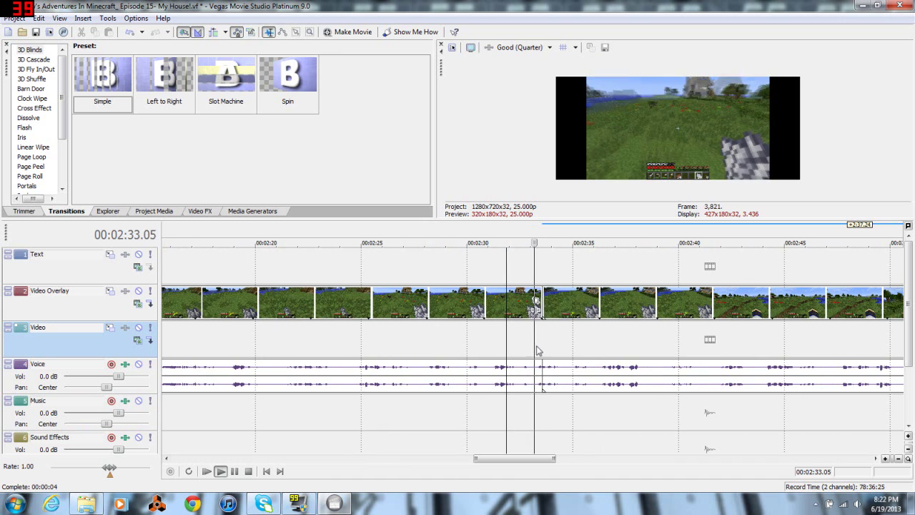
key("space")
scroll(549, 345, "down", 1)
scroll(549, 345, "down", 2)
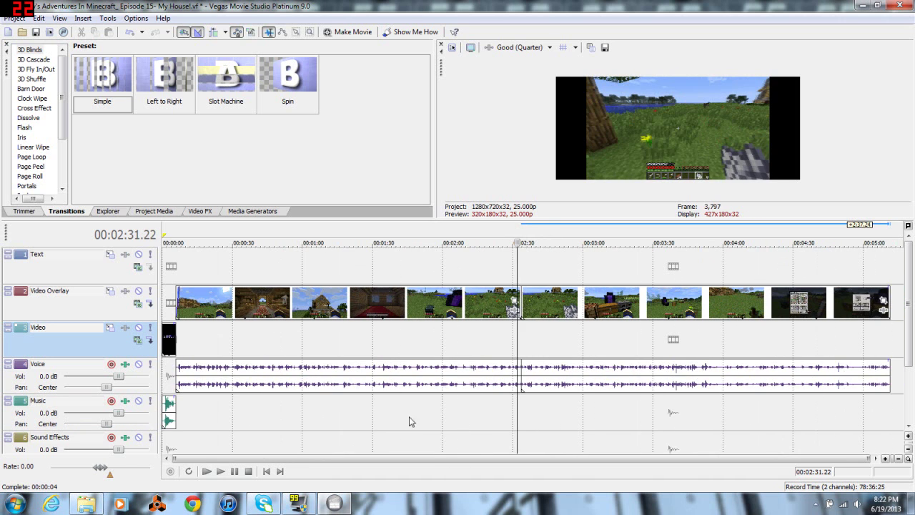
Step: Add Clip 3 to the end of the timeline and preview its join
key("alt+Tab")
left_click(543, 123)
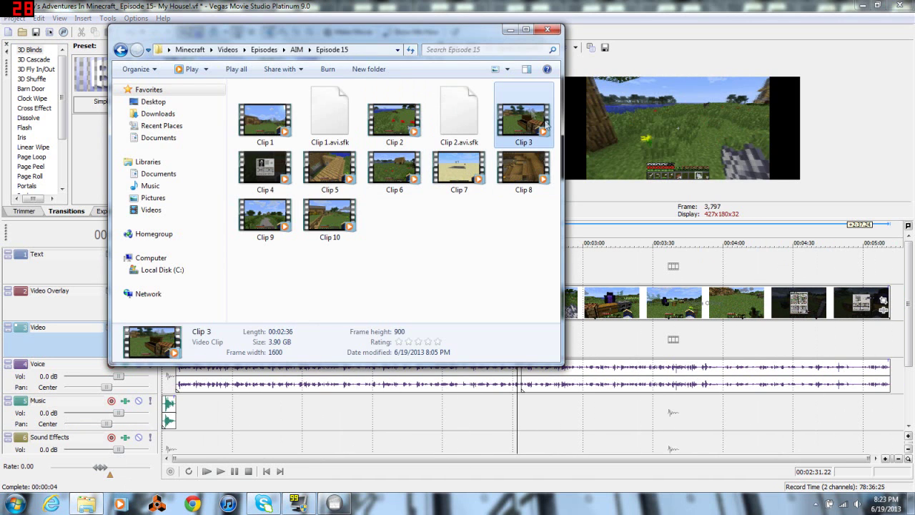
left_click_drag(902, 307, 647, 304)
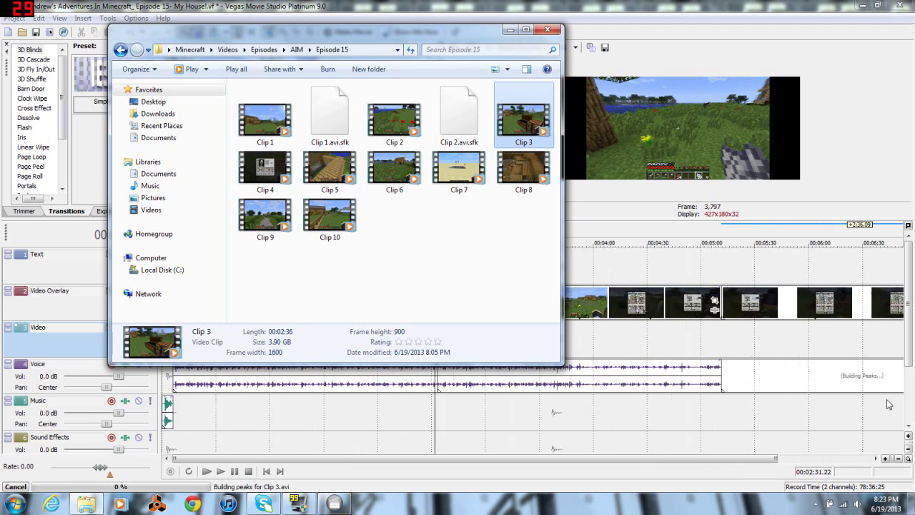
left_click(647, 417)
scroll(647, 416, "up", 3)
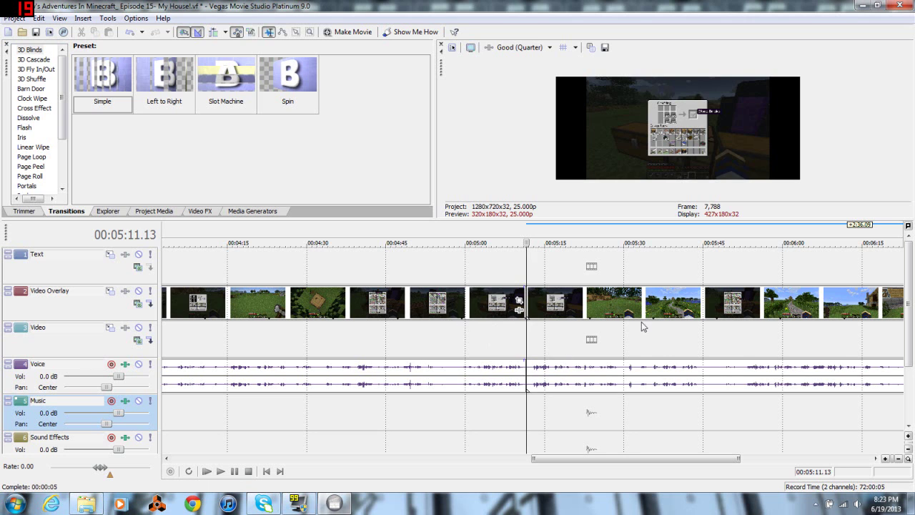
scroll(500, 348, "up", 2)
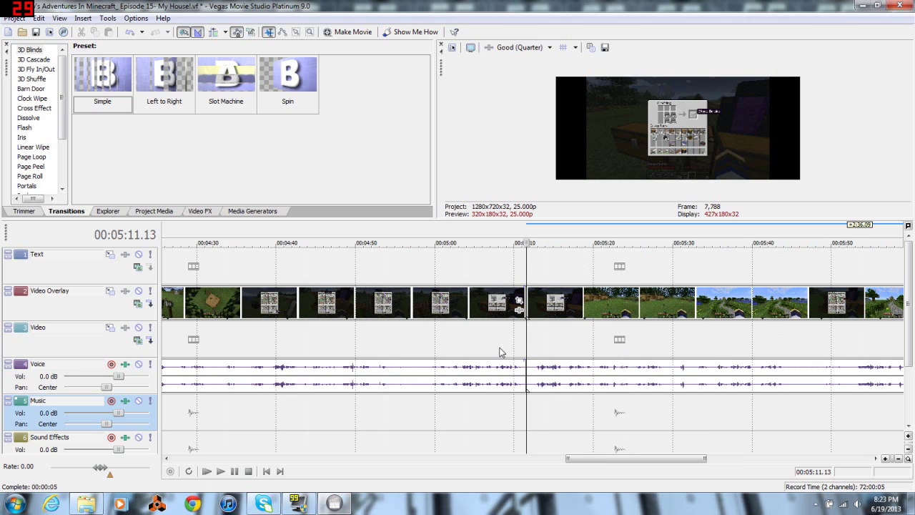
left_click(515, 348)
key("space")
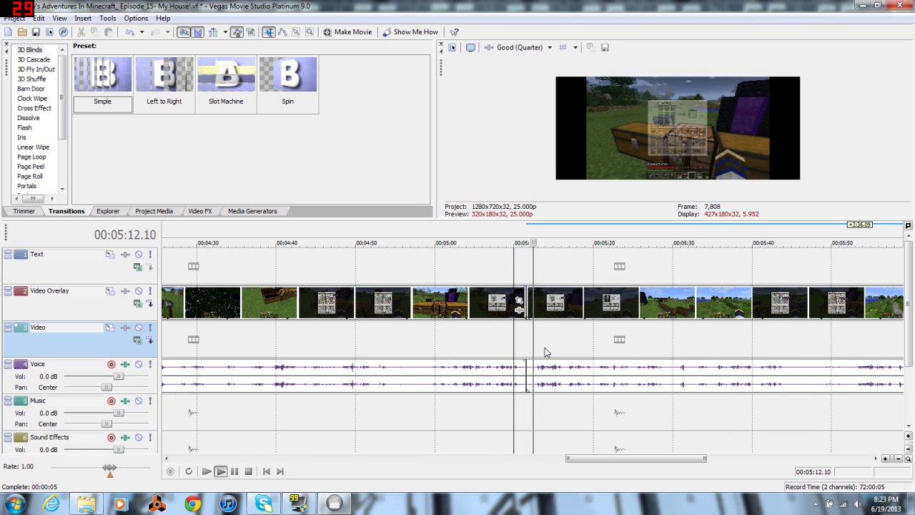
key("space")
scroll(547, 351, "down", 4)
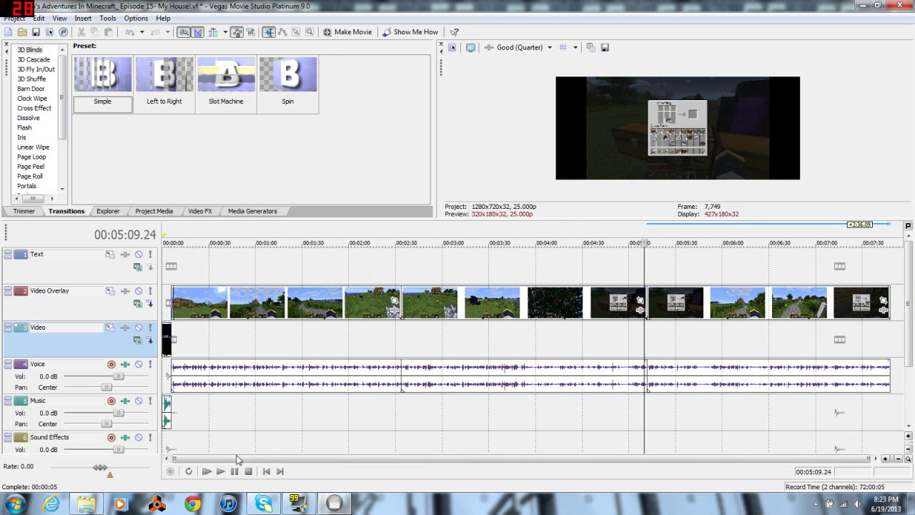
left_click(294, 504)
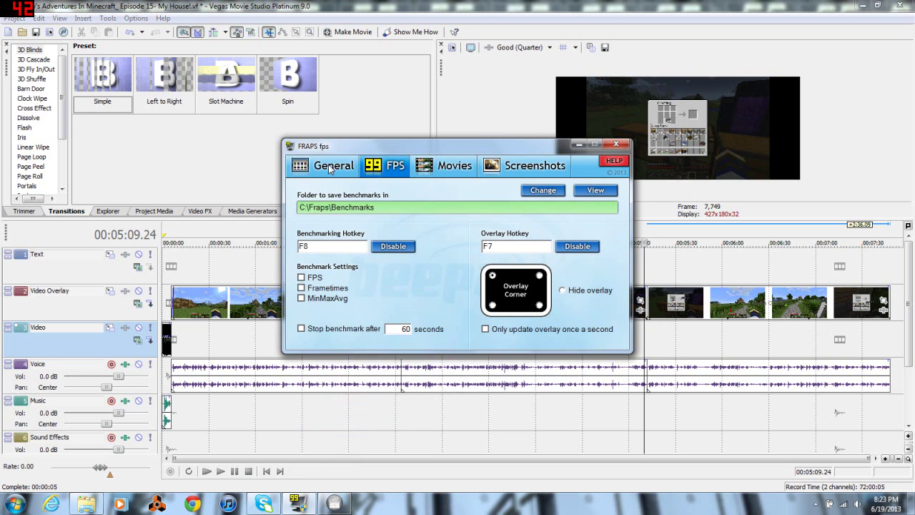
left_click(330, 167)
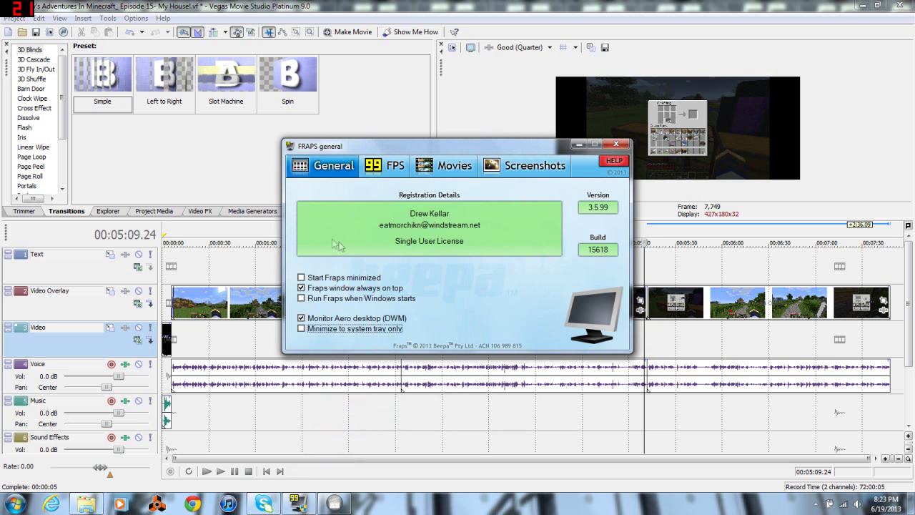
left_click(392, 170)
left_click(433, 172)
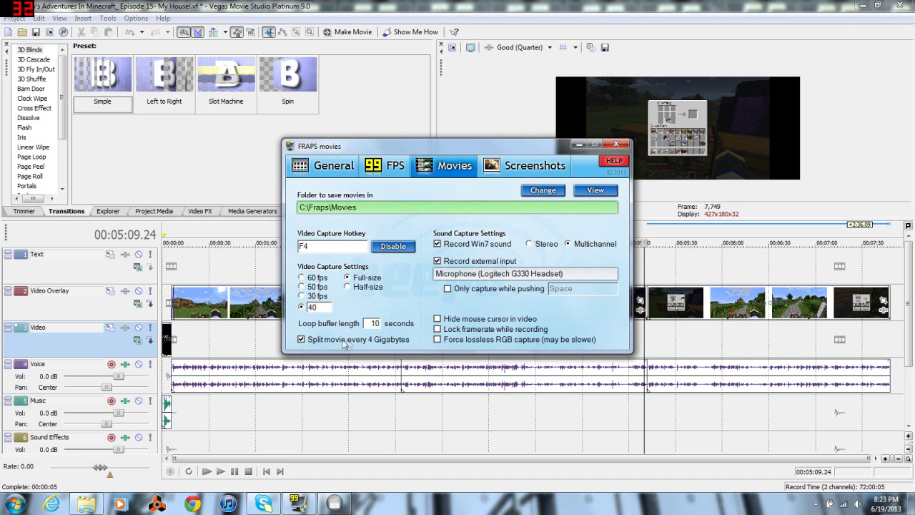
left_click(581, 146)
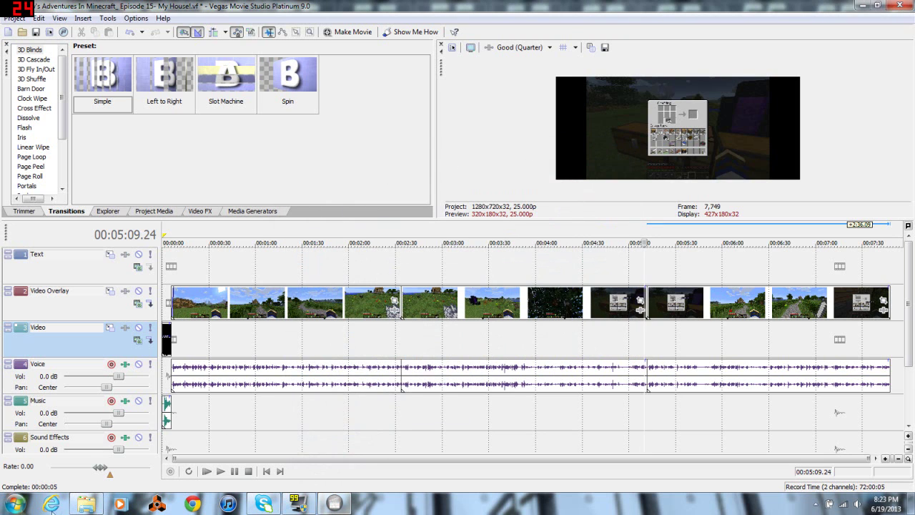
Step: Check the lengths of Clips 2–6, noting Clip 4 is 00:03:09 and 3.90 GB
left_click(86, 504)
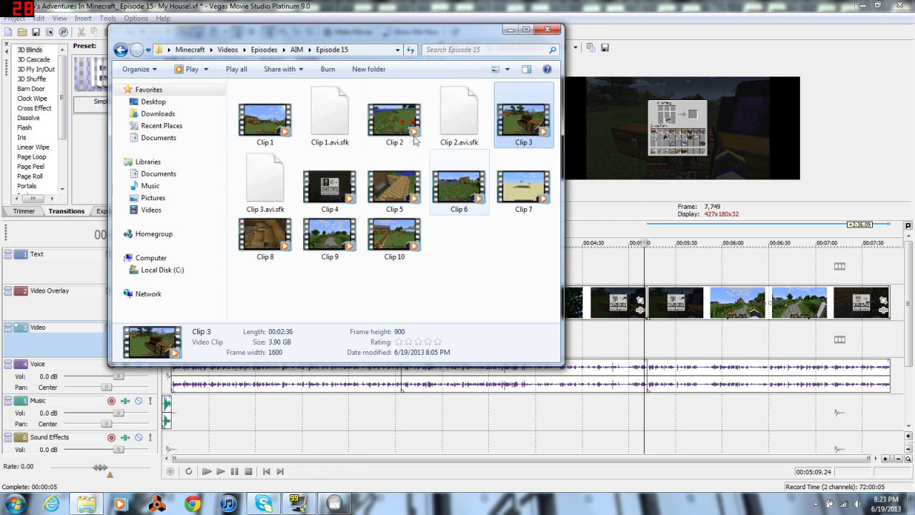
left_click(410, 131)
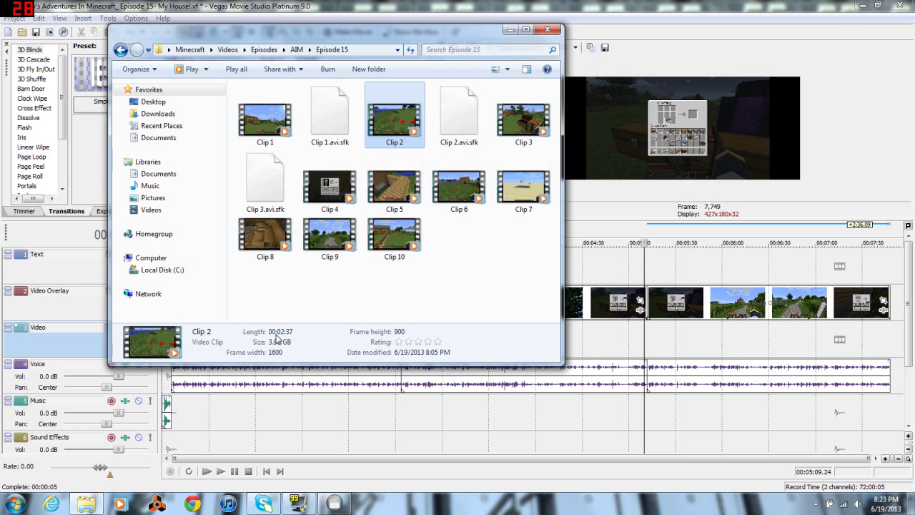
left_click(520, 142)
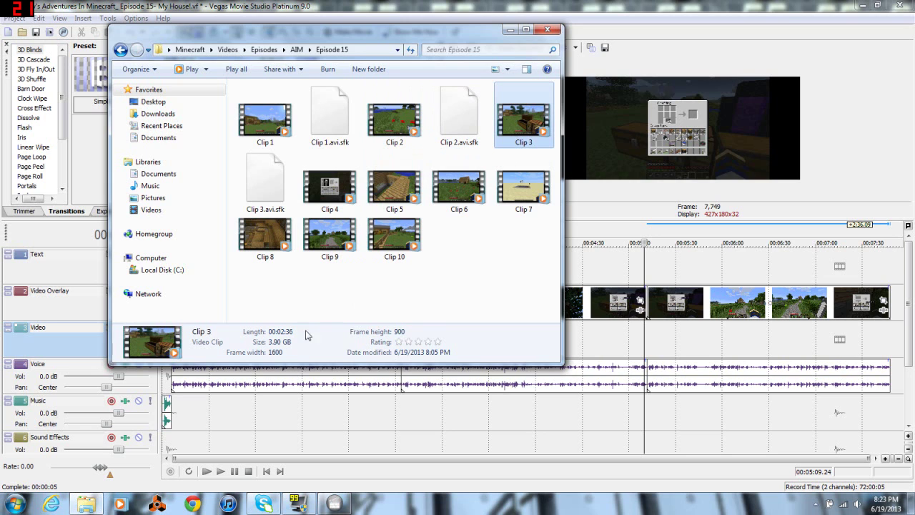
left_click(328, 188)
left_click(390, 191)
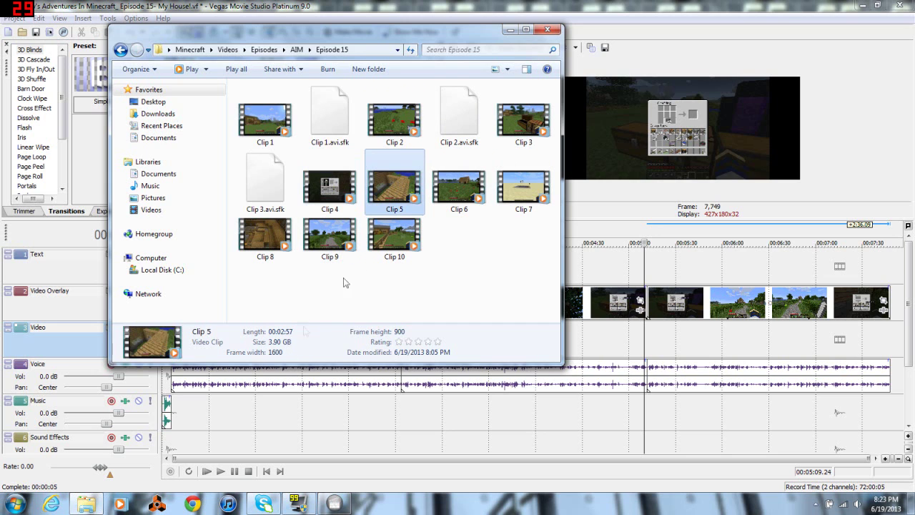
left_click(457, 187)
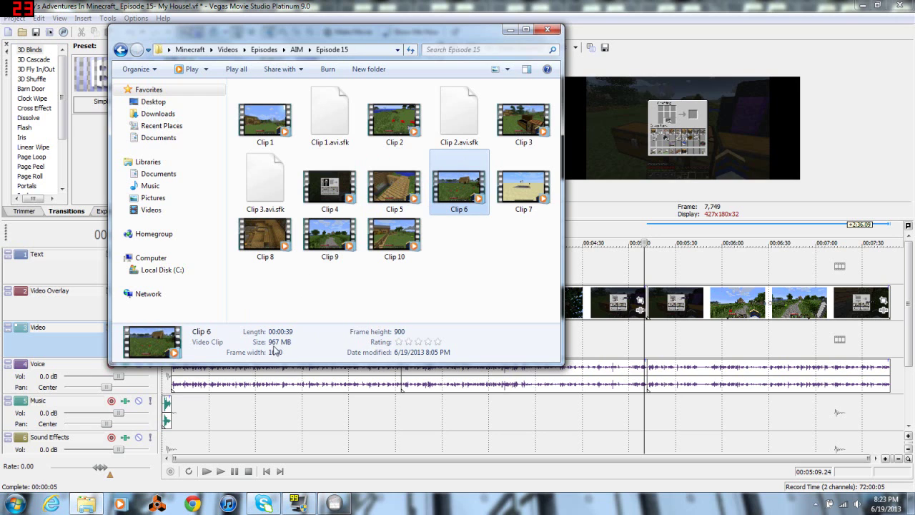
left_click(329, 187)
left_click(289, 194)
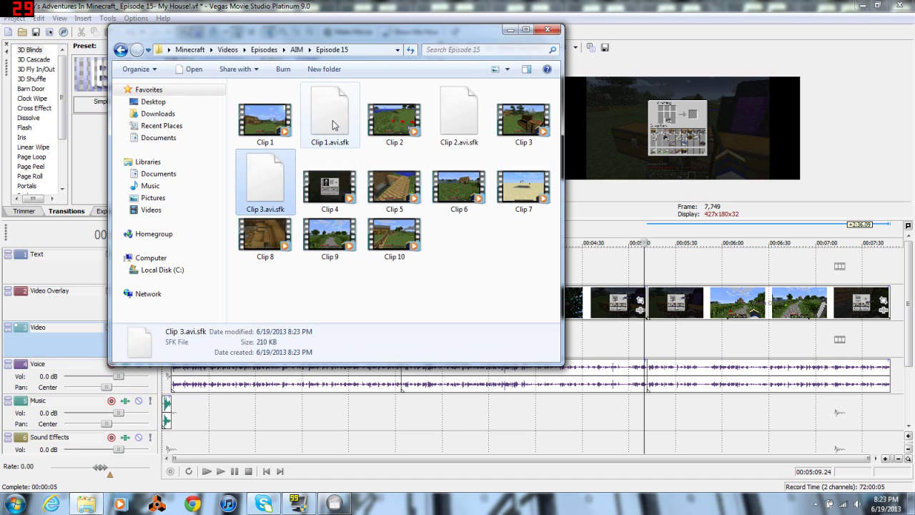
Step: Select Clip 4 and drag it toward the end of the timeline
left_click(648, 270)
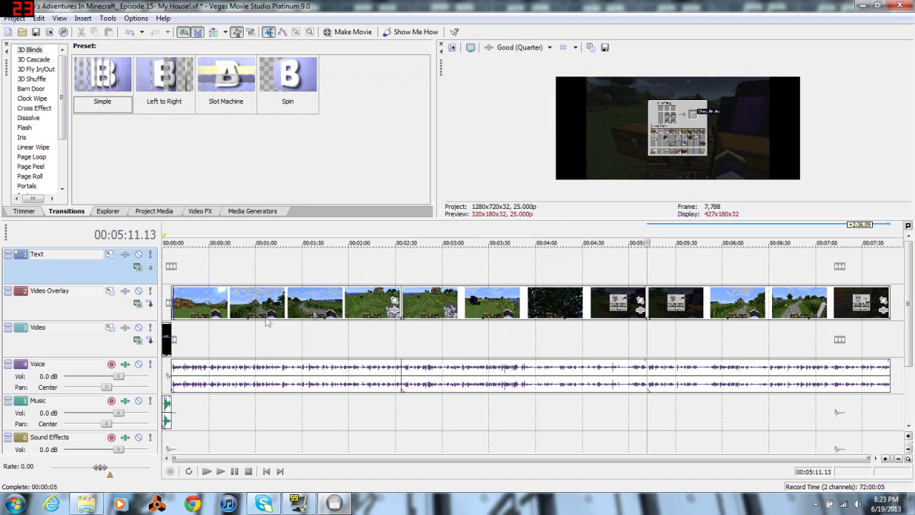
left_click(98, 509)
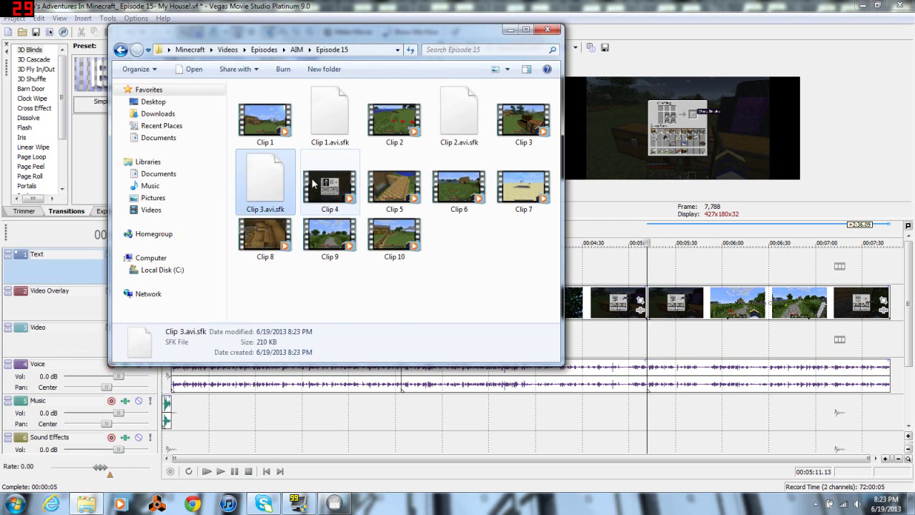
left_click(315, 193)
left_click_drag(390, 203, 913, 368)
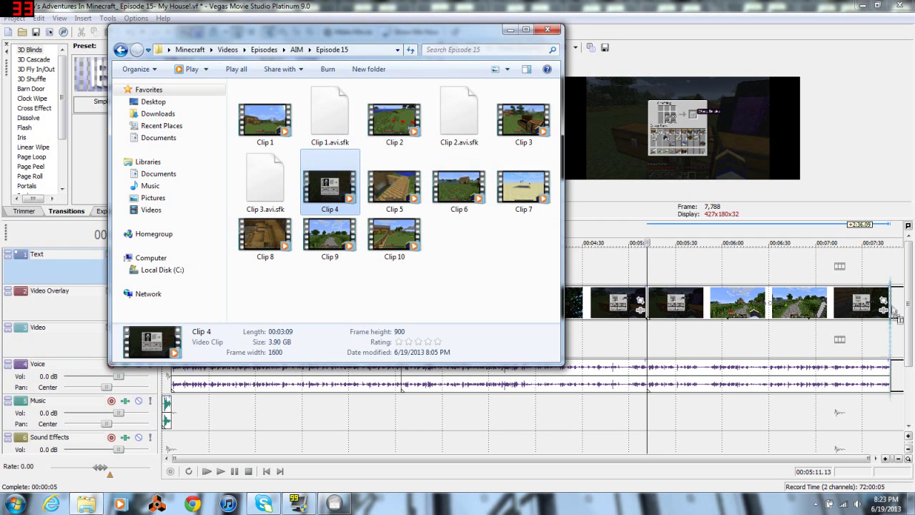
Step: Place Clip 4 after Clip 3 and preview the join
left_click_drag(899, 308, 899, 307)
left_click(676, 418)
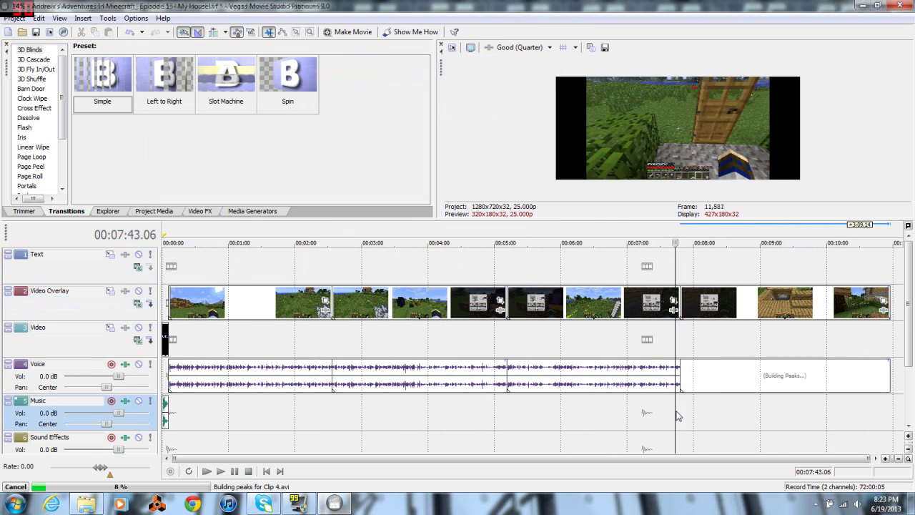
scroll(518, 420, "up", 2)
scroll(519, 421, "up", 1)
left_click(545, 408)
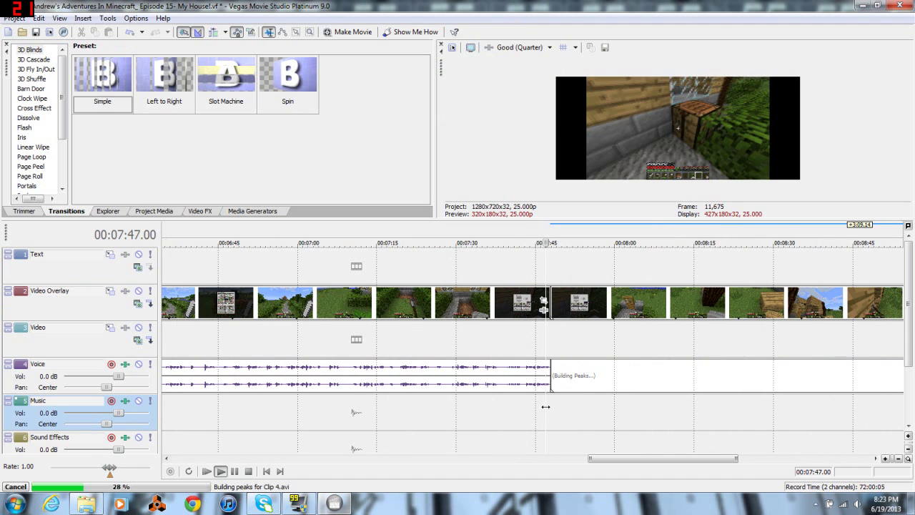
key("space")
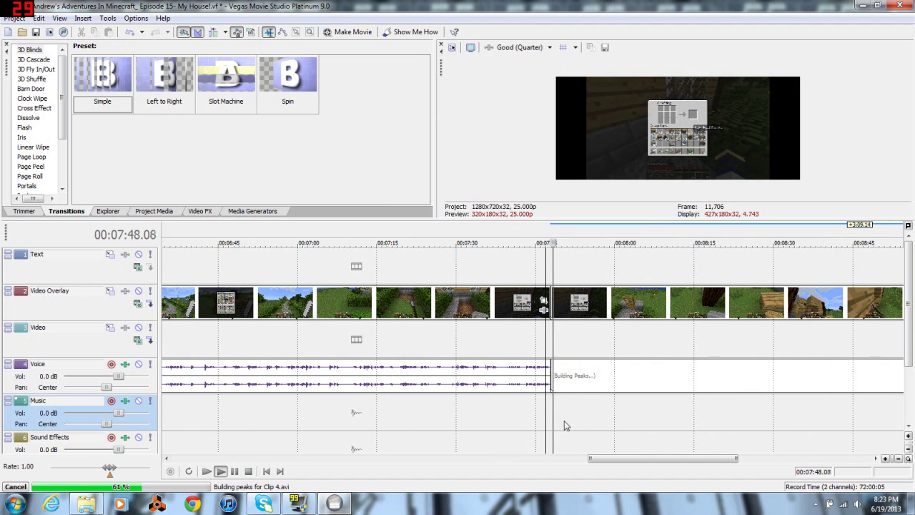
key("space")
scroll(569, 412, "down", 4)
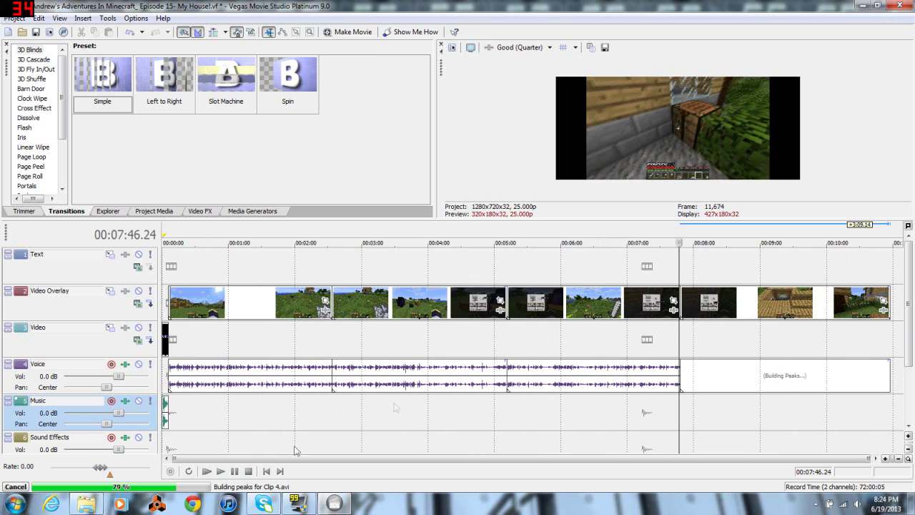
Step: Add Clip 5 to the end of the timeline and play across its join
left_click(86, 504)
left_click_drag(454, 184, 895, 305)
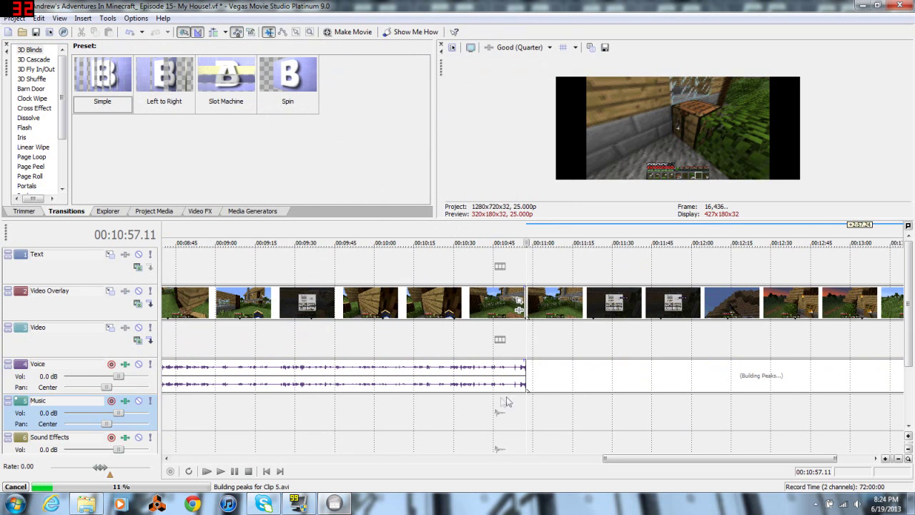
left_click(519, 411)
key("space")
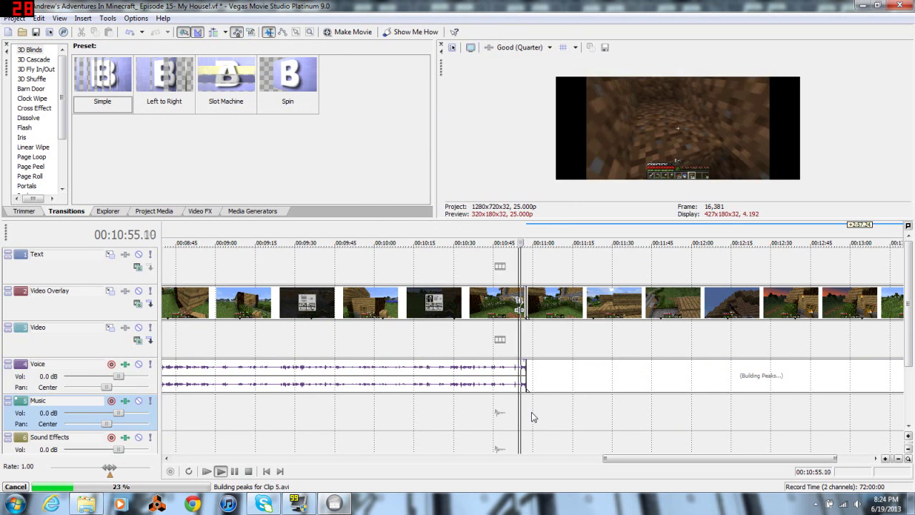
scroll(535, 415, "up", 3)
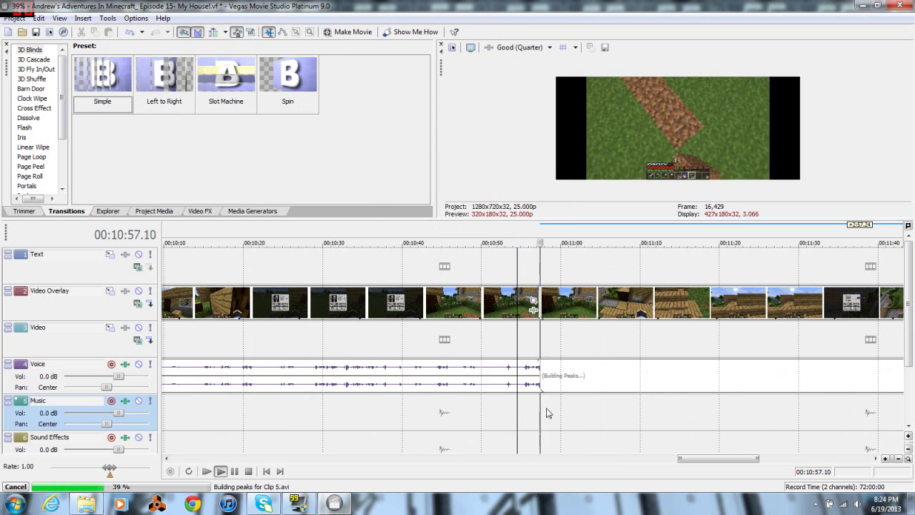
key("space")
Step: Zoom in on the 10:57 cut and replay the Voice audio across it
left_click(546, 412)
scroll(551, 407, "up", 3)
scroll(547, 404, "up", 6)
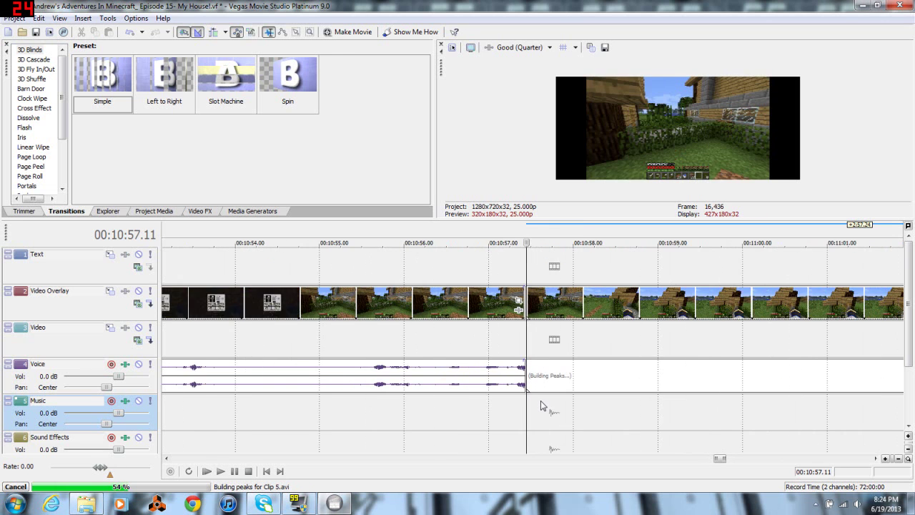
left_click(566, 379)
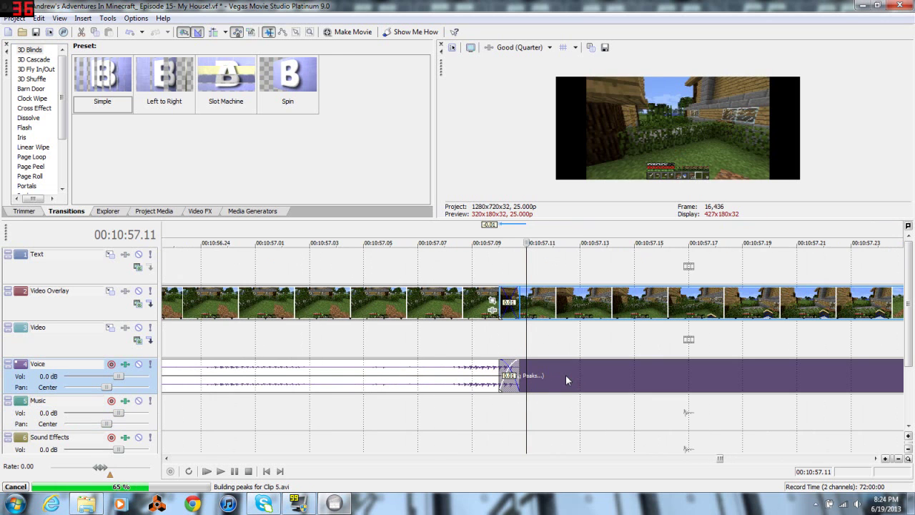
scroll(516, 411, "down", 8)
left_click(514, 406)
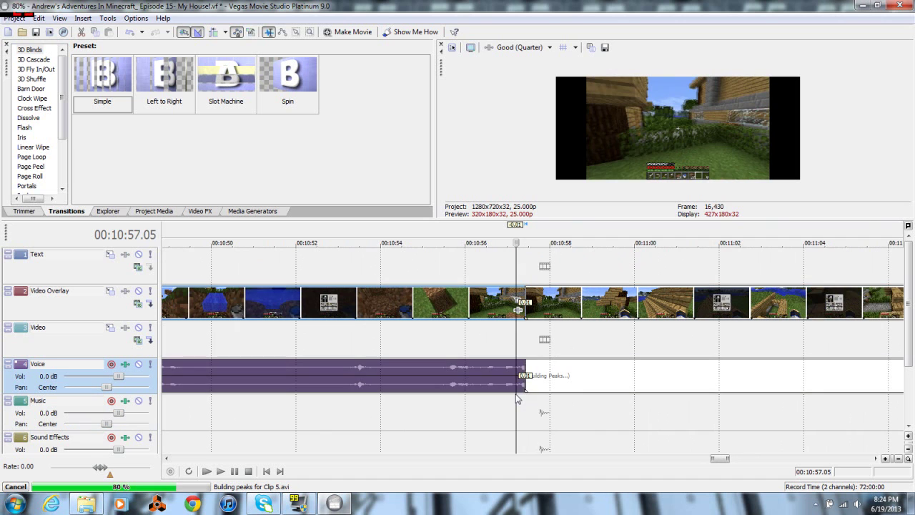
key("space")
key("space")
left_click(510, 402)
scroll(613, 400, "down", 8)
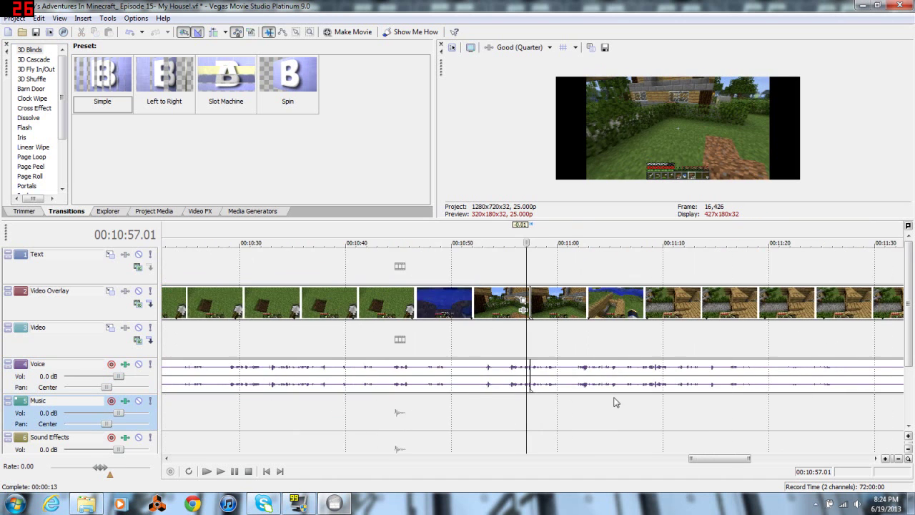
Step: Append Clip 6 to the timeline and preview where it begins
key("ctrl+i")
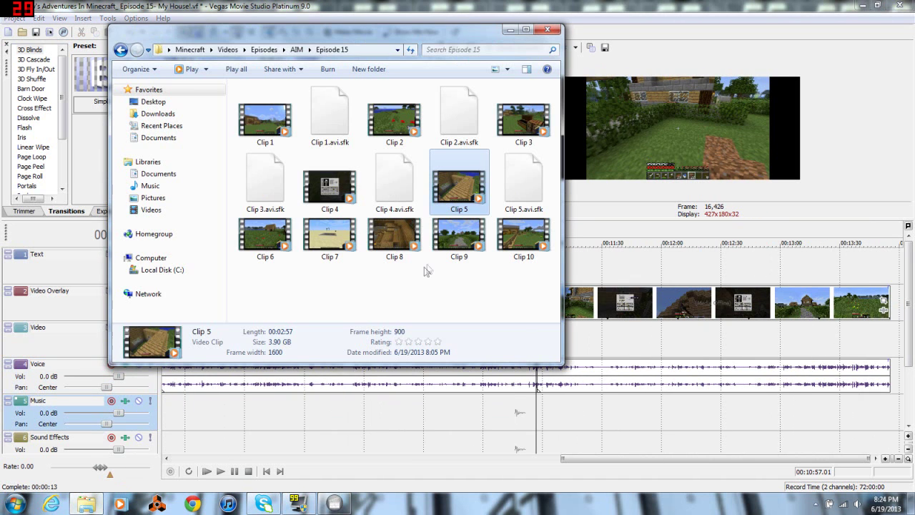
left_click_drag(259, 245, 886, 411)
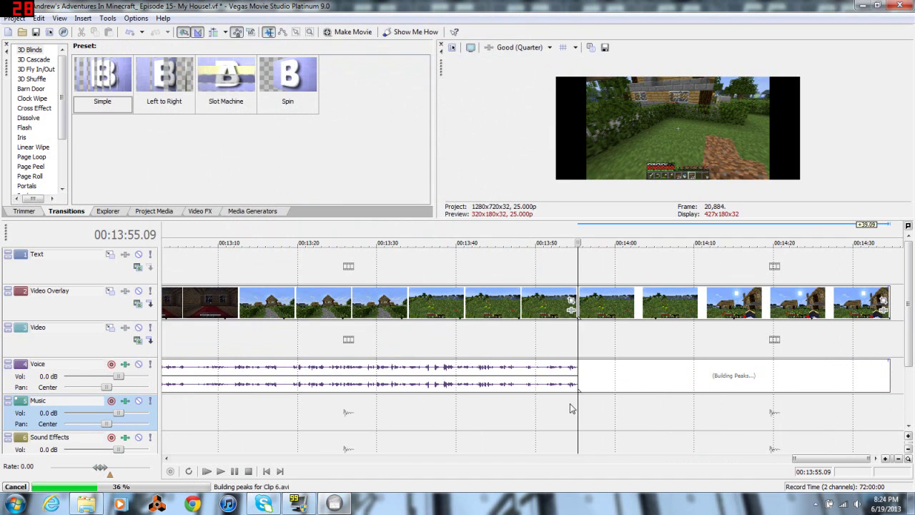
left_click(571, 408)
key("space")
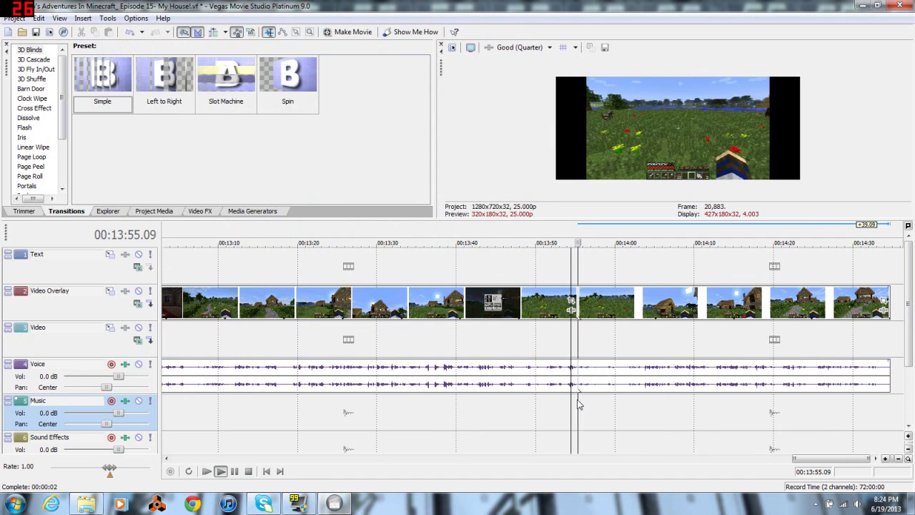
scroll(579, 405, "down", 3)
key("space")
Step: Append Clip 7 near 14:34, preview its join, and trim the preceding clip's end
key("ctrl+o")
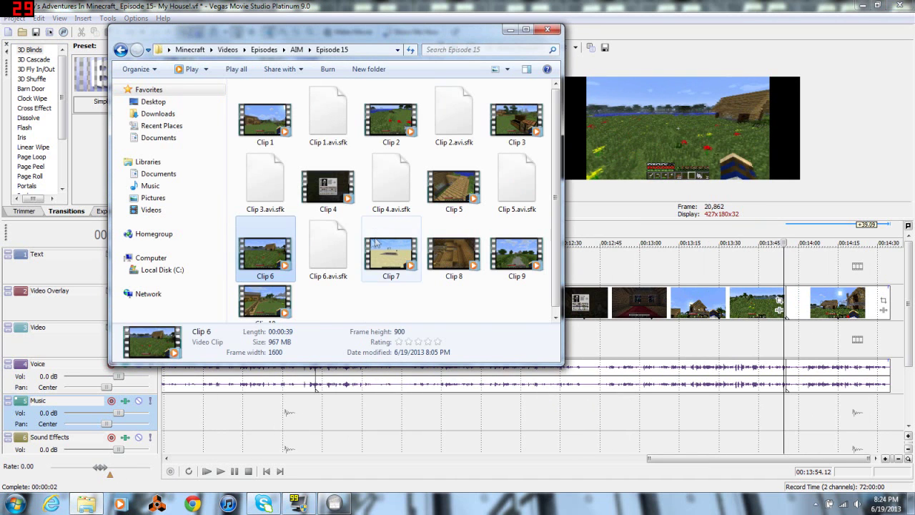
left_click_drag(899, 313, 886, 315)
scroll(852, 363, "up", 3)
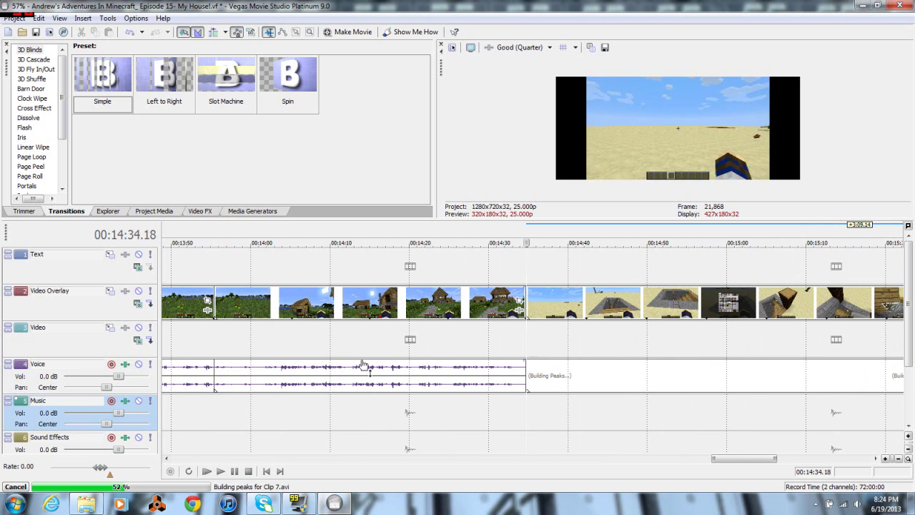
left_click(513, 409)
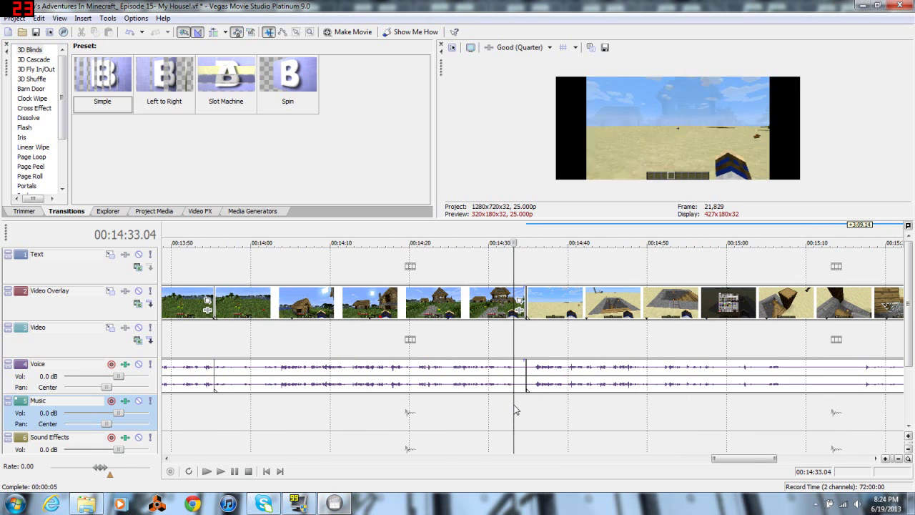
key("space")
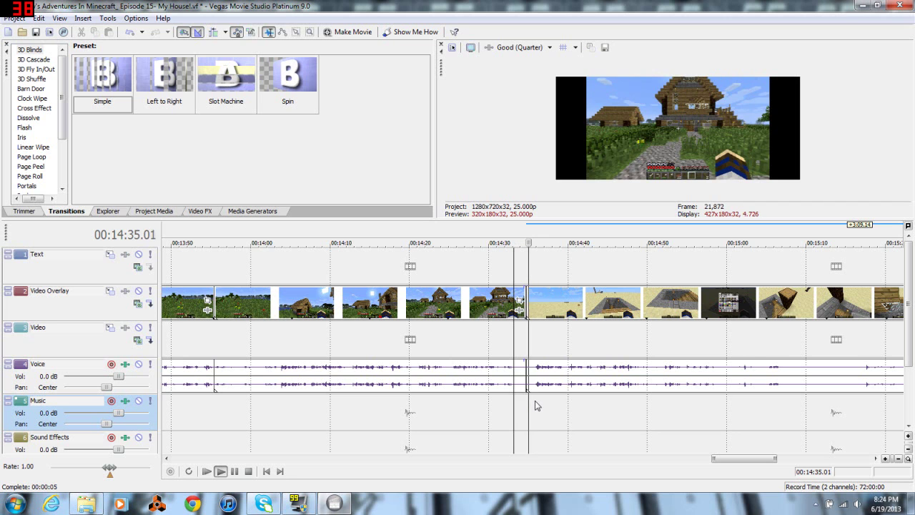
key("space")
scroll(556, 398, "up", 2)
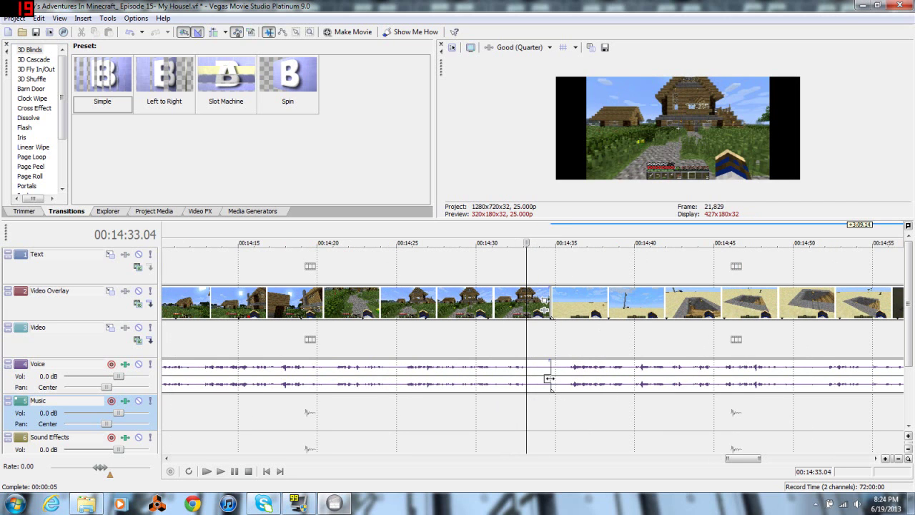
left_click_drag(549, 377, 538, 378)
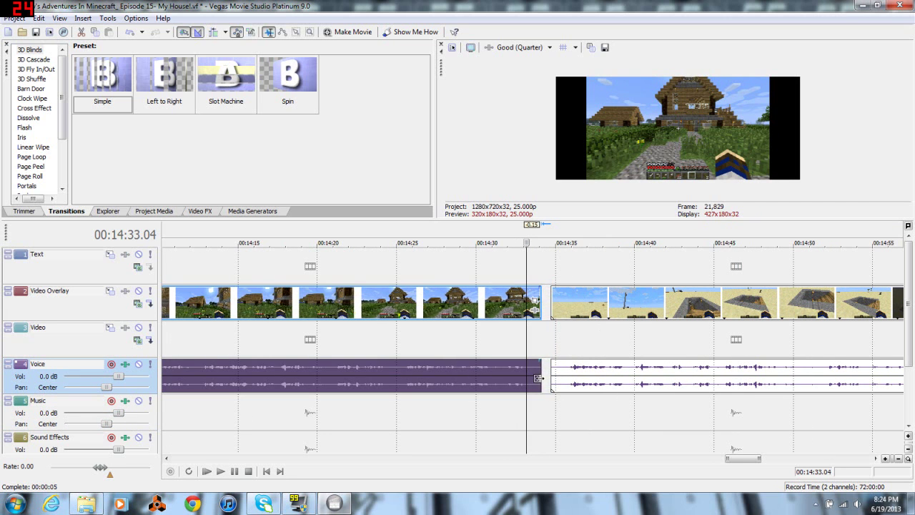
Step: Overlap the desert footage onto the previous clip for a crossfade near 14:33 and preview it
left_click(535, 405)
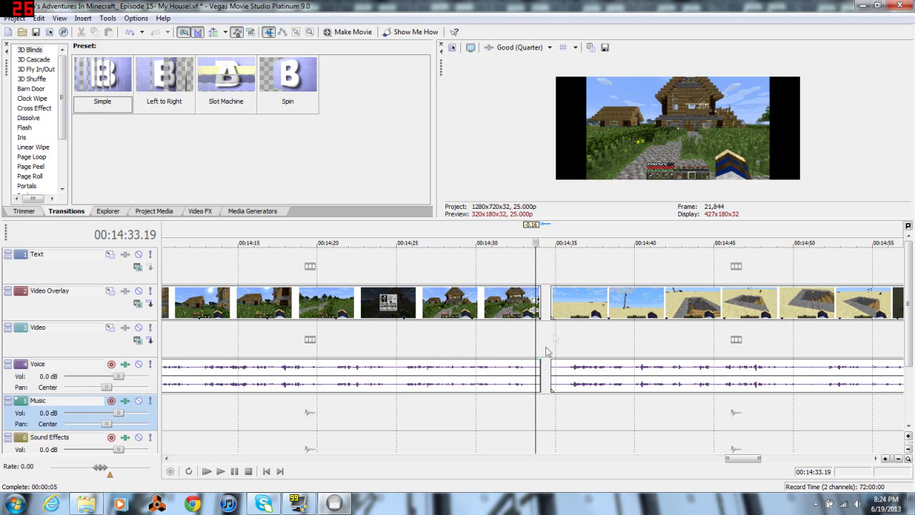
left_click(484, 420)
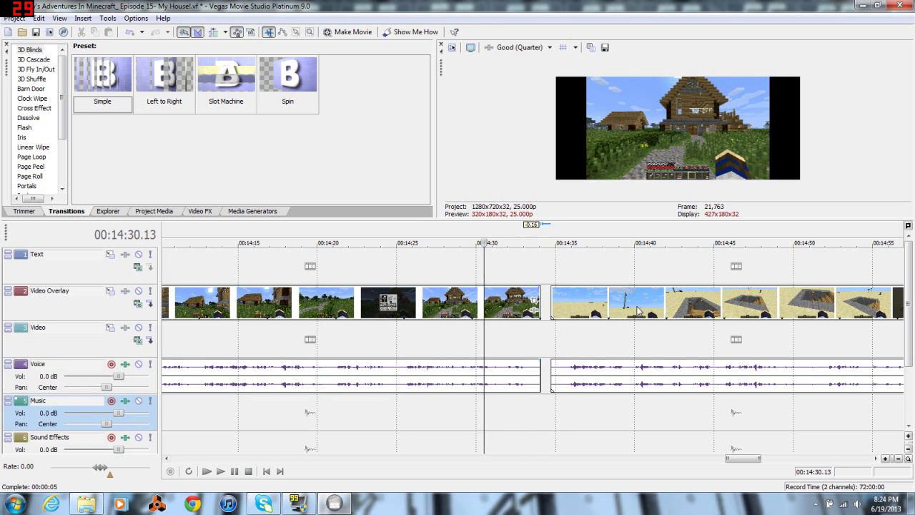
left_click_drag(639, 309, 610, 302)
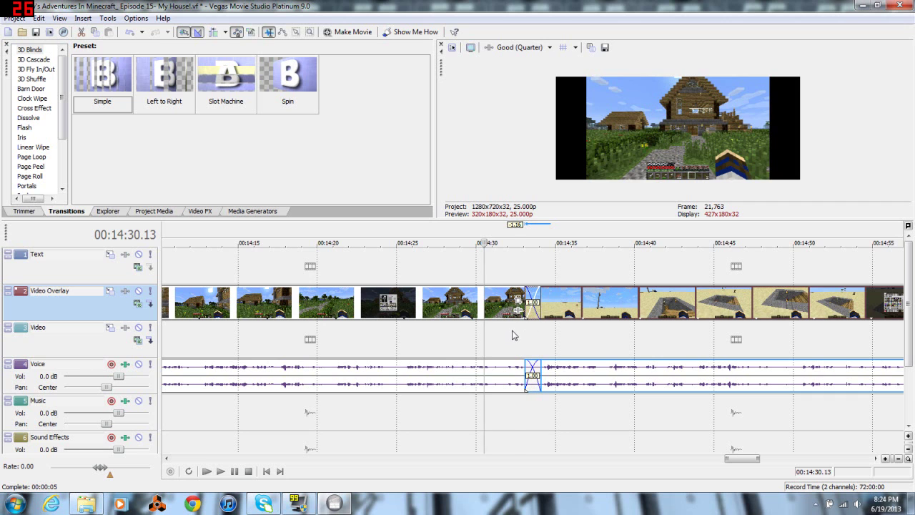
left_click(512, 335)
key("space")
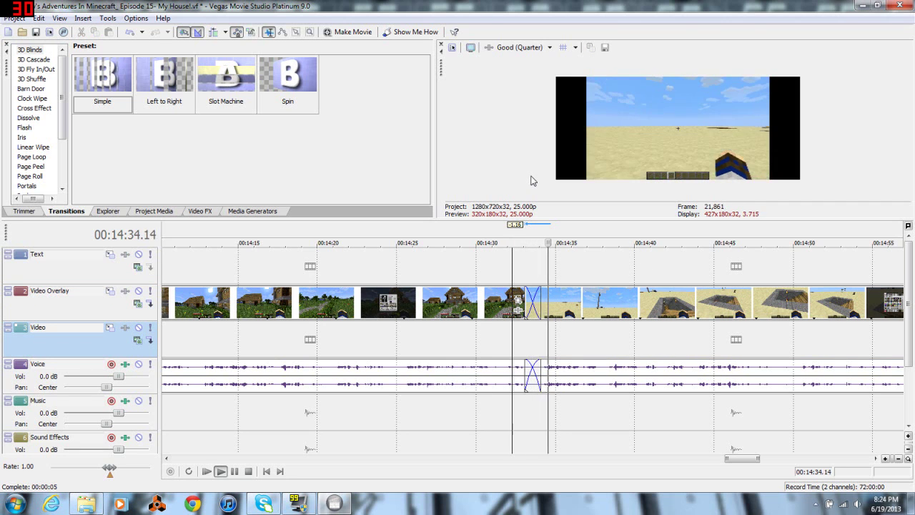
key("space")
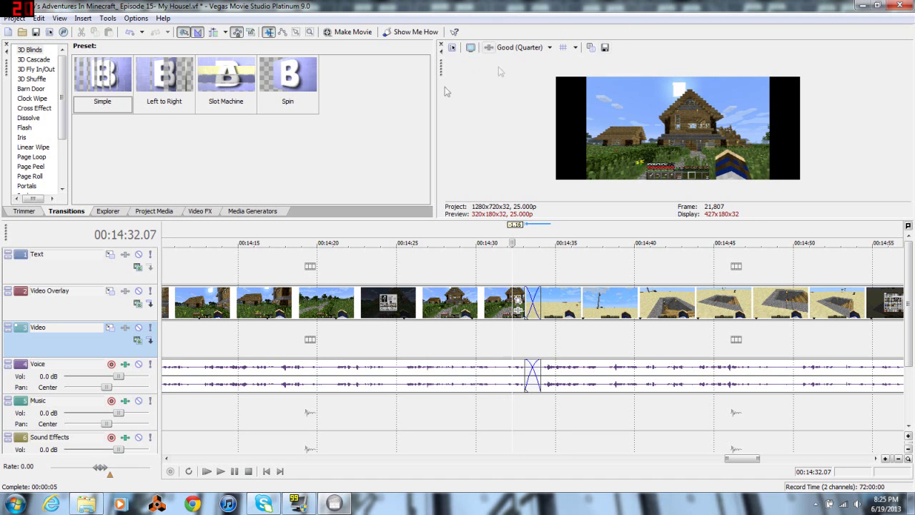
scroll(612, 342, "down", 10)
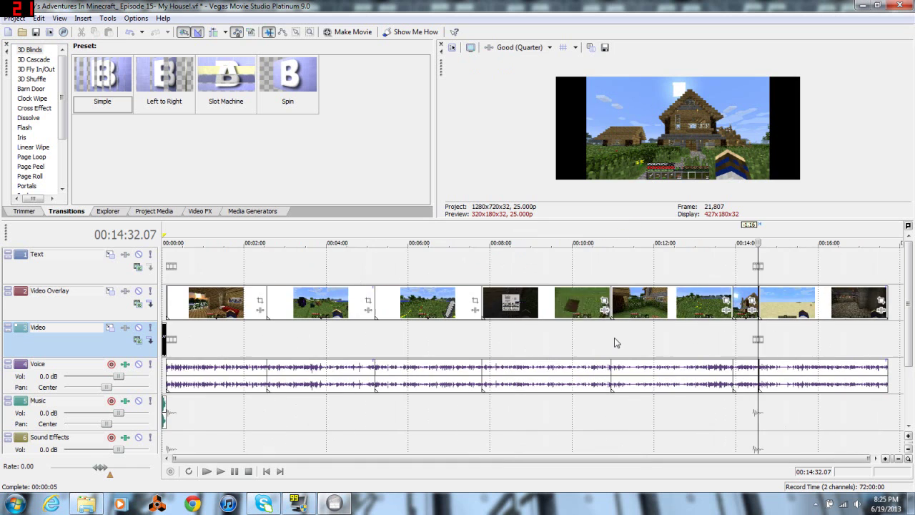
Step: Drag Clip 8 from the Episode 15 folder onto the timeline end, joining near 17:42
scroll(705, 378, "up", 3)
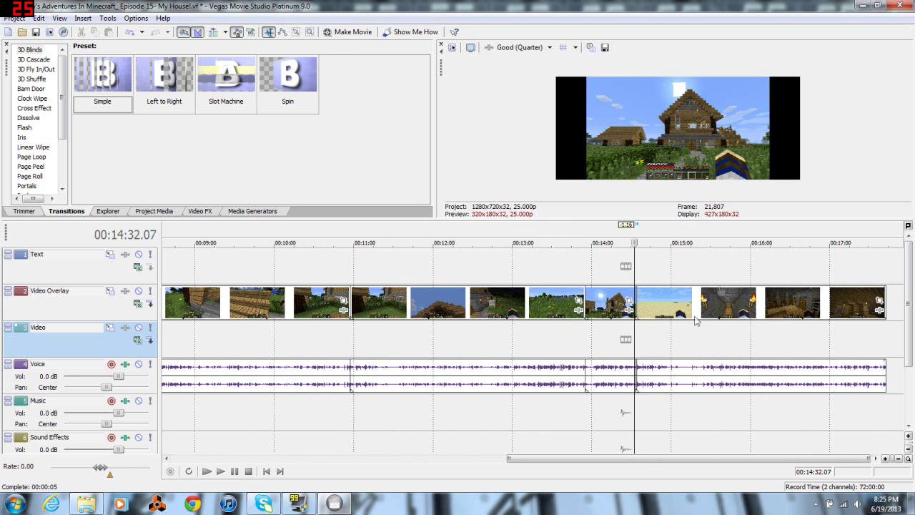
left_click(85, 504)
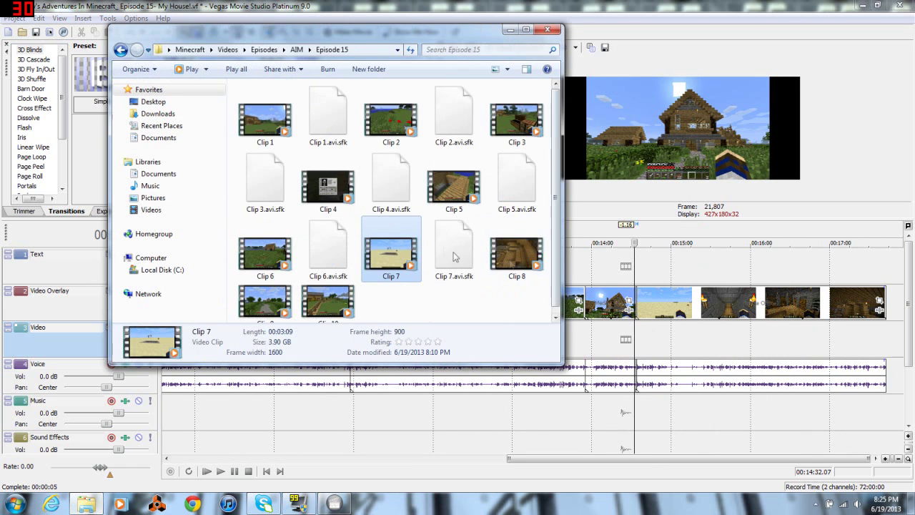
scroll(429, 229, "down", 1)
left_click(515, 247)
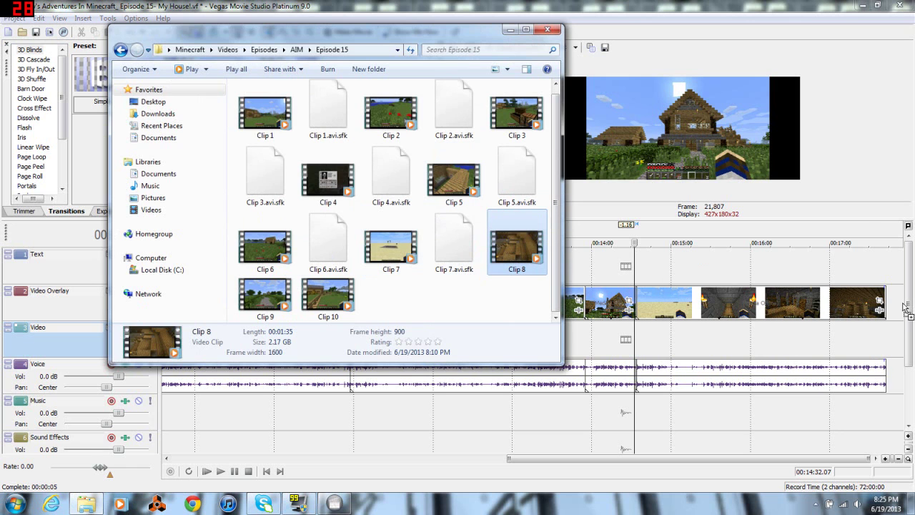
left_click_drag(893, 306, 888, 306)
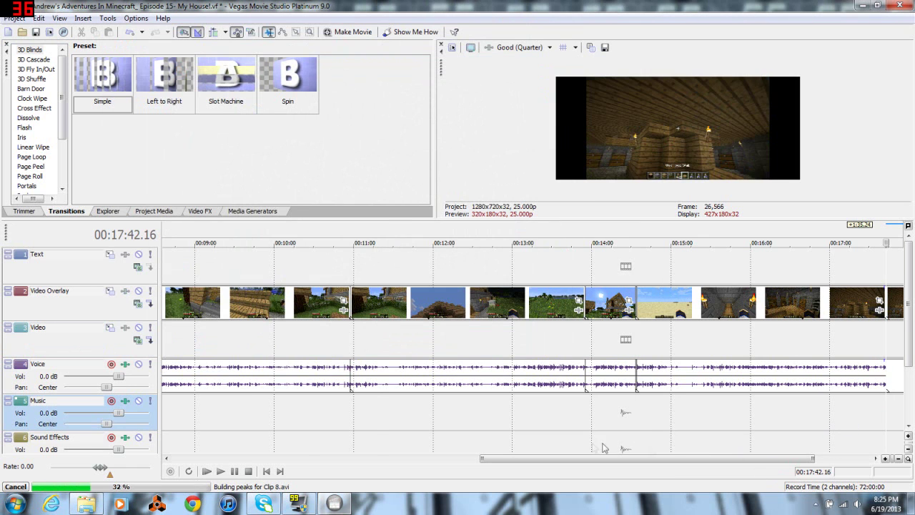
scroll(659, 417, "up", 4)
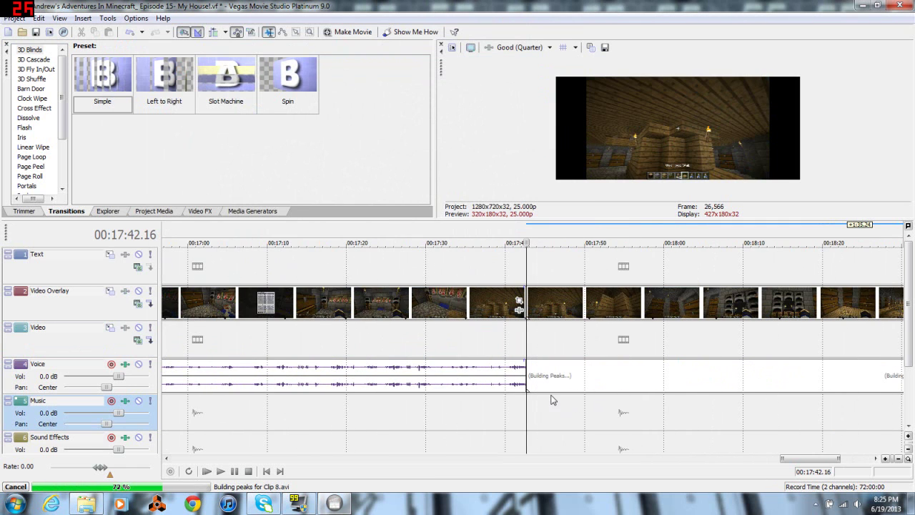
Step: Preview the Clip 8 join on the timeline
scroll(484, 392, "up", 2)
key("space")
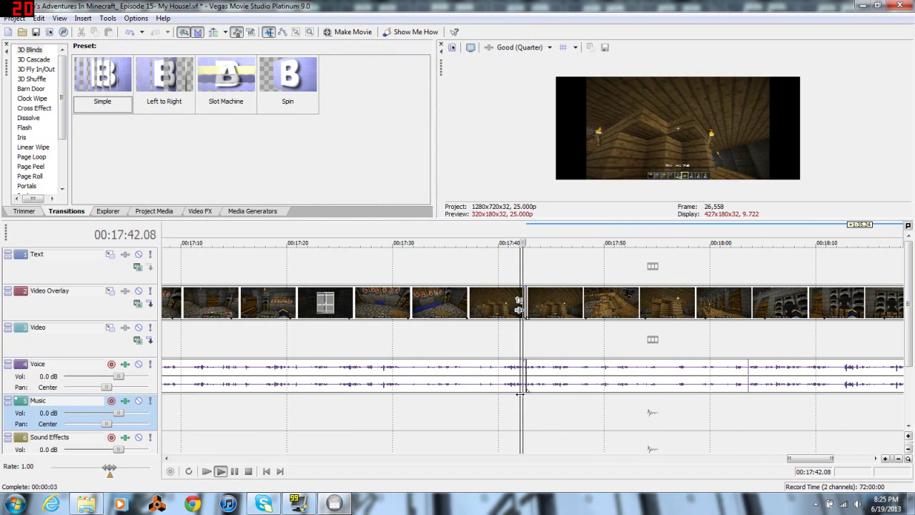
scroll(519, 393, "down", 3)
key("space")
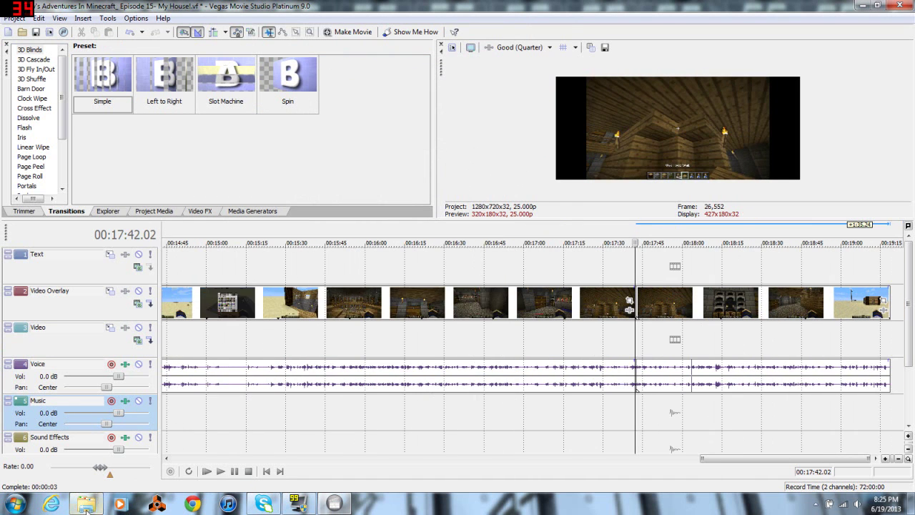
Step: Add Clip 9 from the Episode 15 folder to the end of the timeline
left_click(86, 504)
left_click_drag(328, 293, 901, 307)
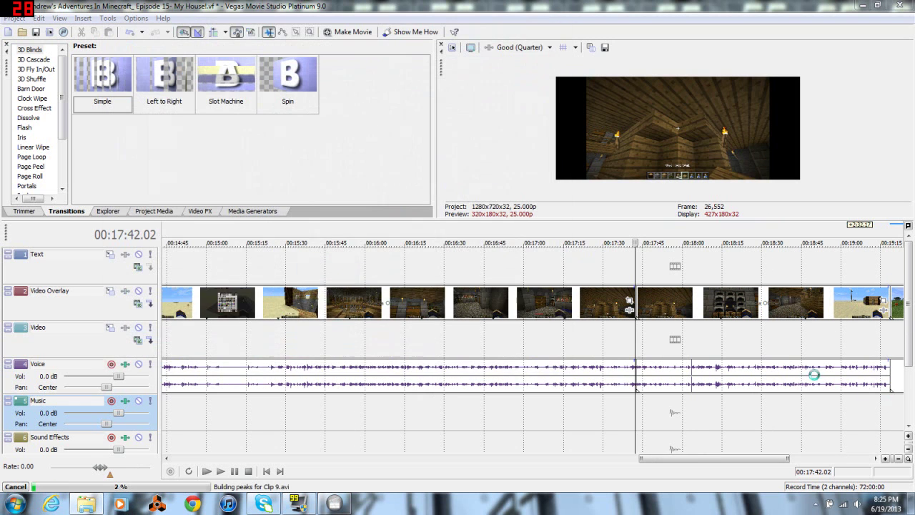
scroll(818, 416, "up", 5)
left_click(527, 408)
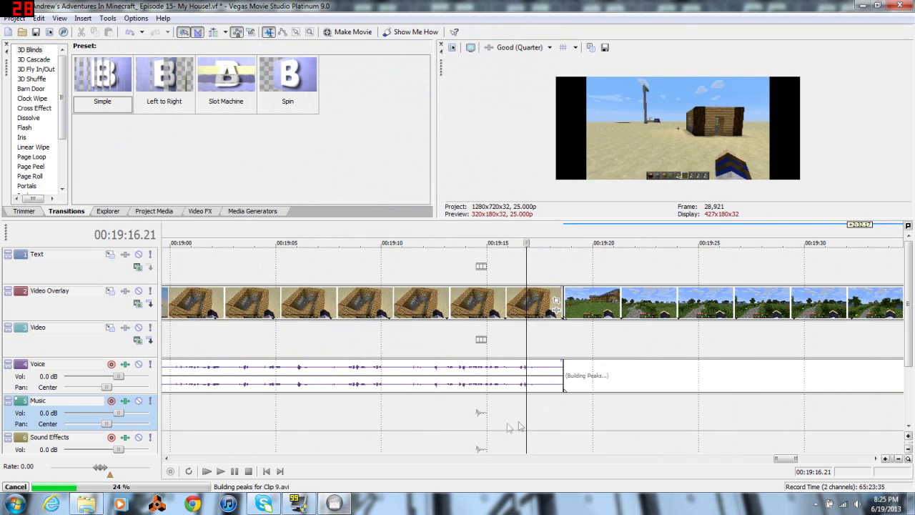
left_click(435, 406)
scroll(468, 406, "down", 6)
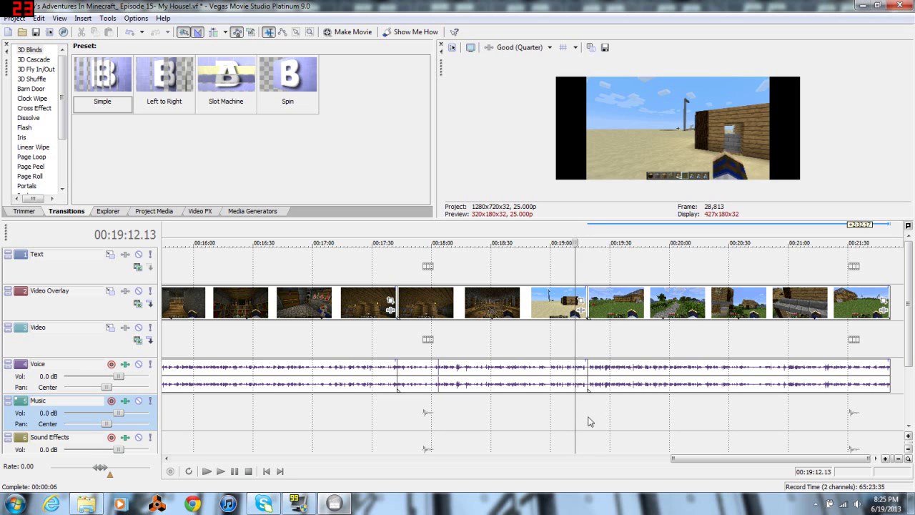
Step: Slide the Voice clip after 00:19:18.15 left over the previous event to crossfade
left_click(593, 409)
scroll(592, 407, "up", 6)
left_click(544, 377)
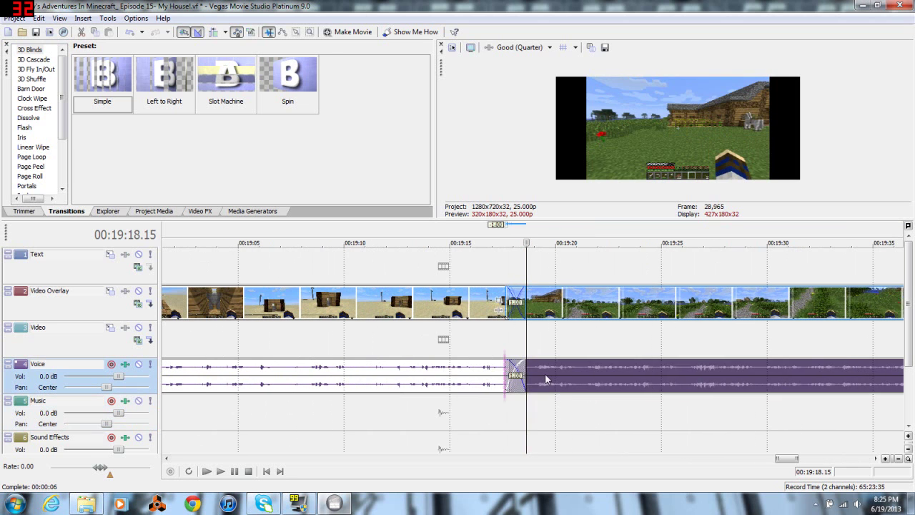
key("ctrl+z")
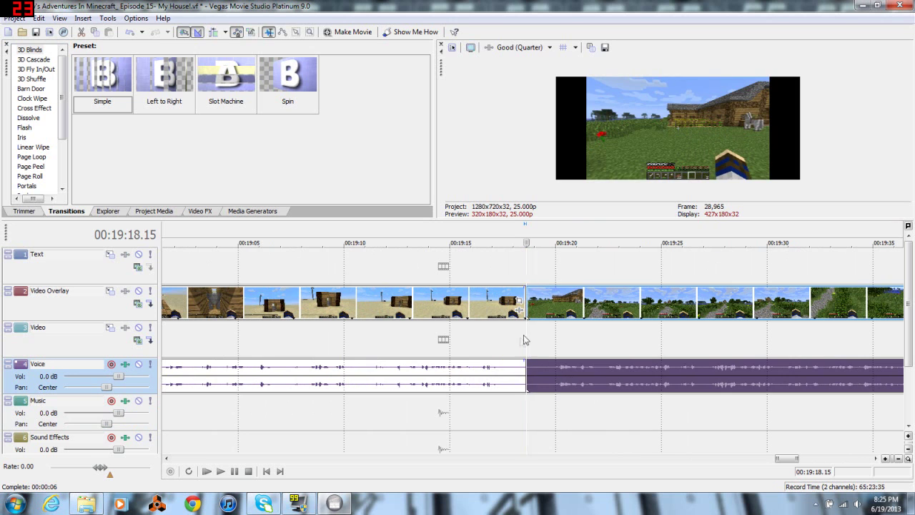
left_click(379, 416)
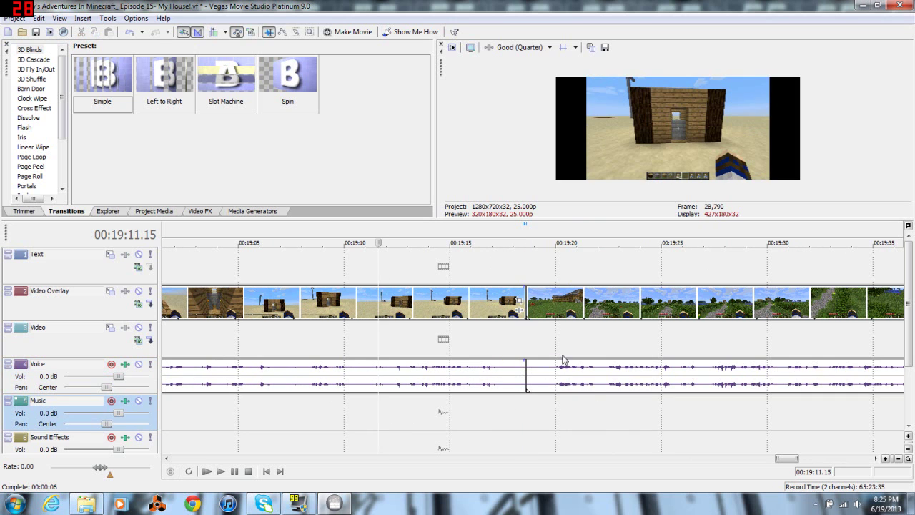
left_click_drag(592, 388, 566, 375)
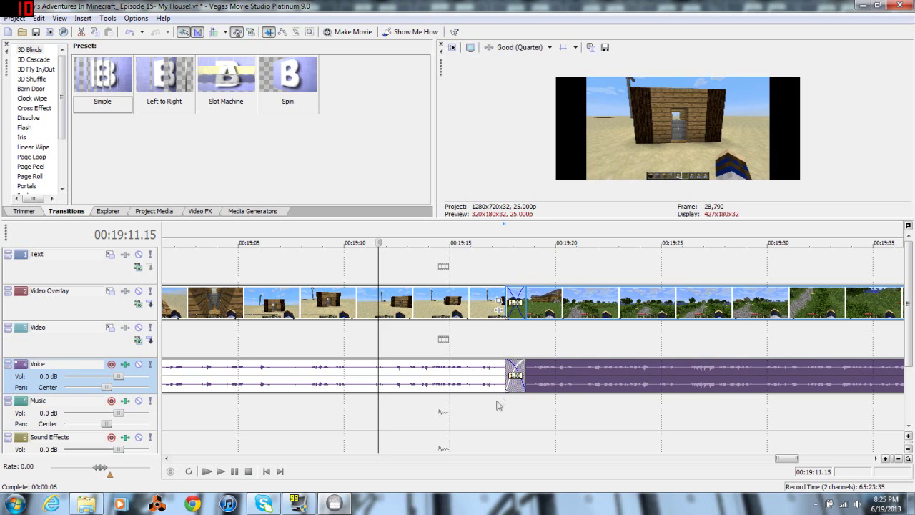
Step: Play back the new crossfade near 00:19:16
left_click(494, 416)
key("space")
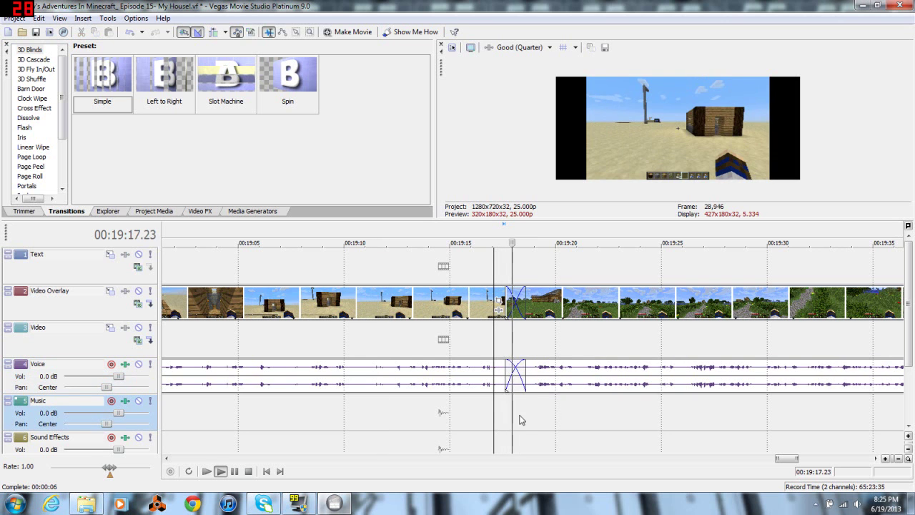
key("space")
scroll(522, 421, "down", 3)
scroll(533, 390, "down", 5)
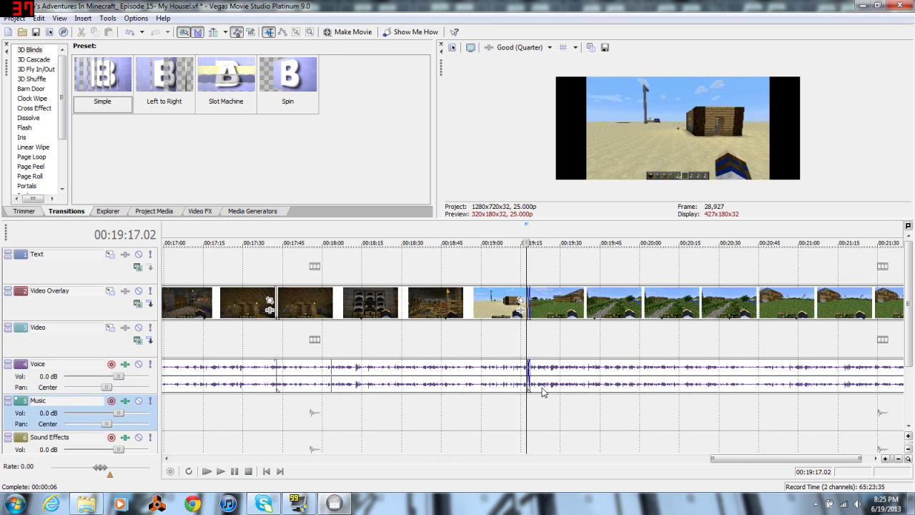
Step: Append Clip 10 to the timeline end and preview its join near 00:21:47
left_click(84, 503)
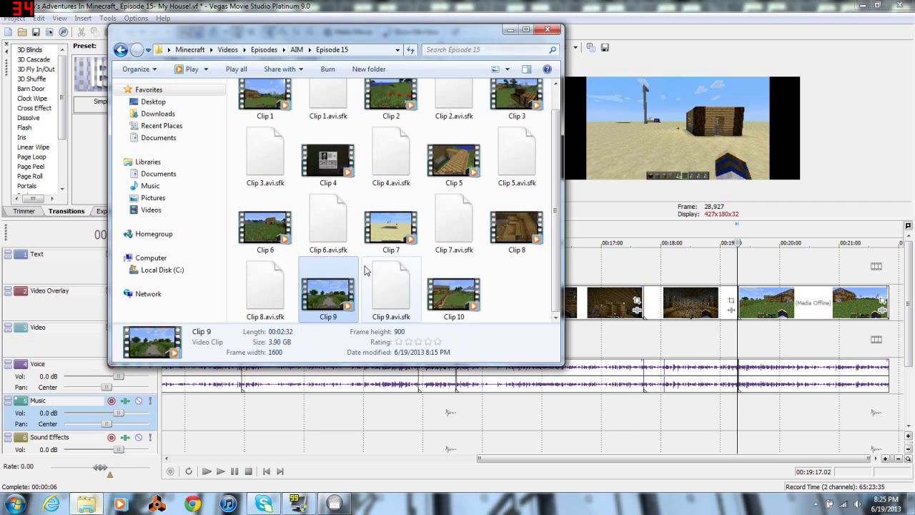
left_click_drag(454, 295, 851, 346)
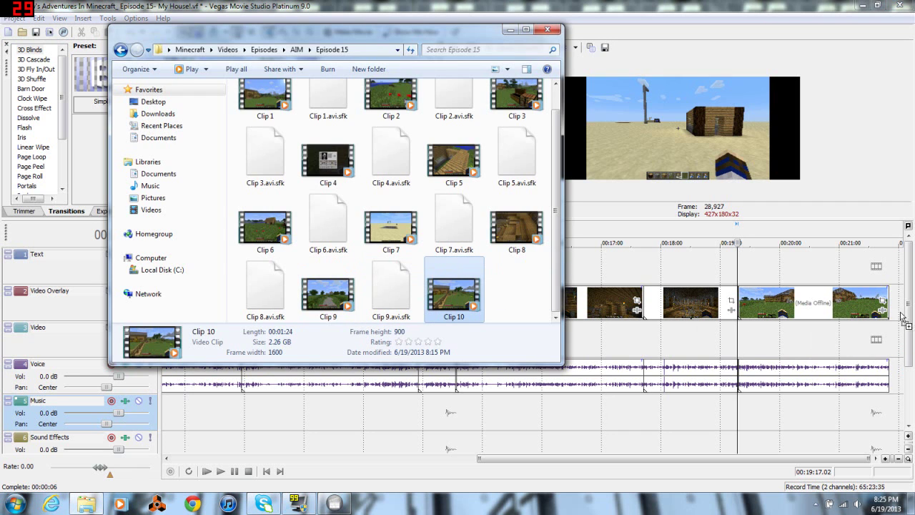
scroll(839, 423, "up", 4)
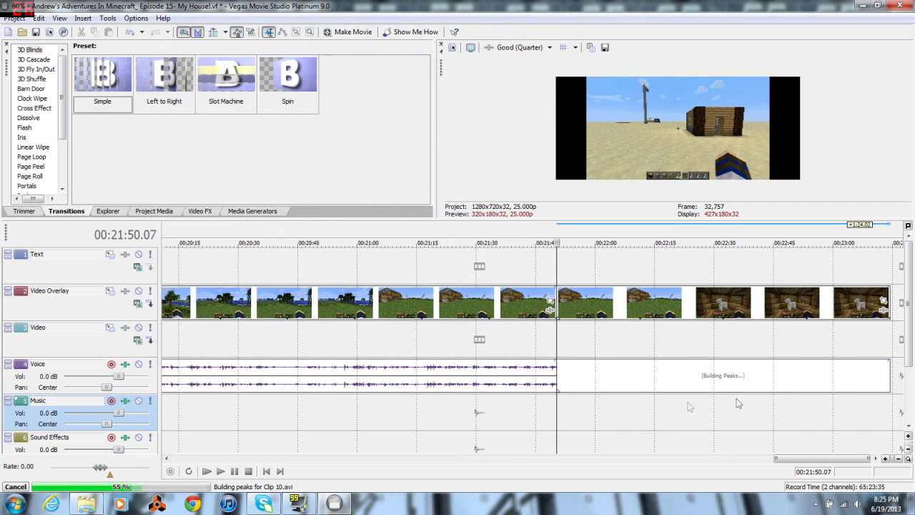
left_click(551, 406)
key("space")
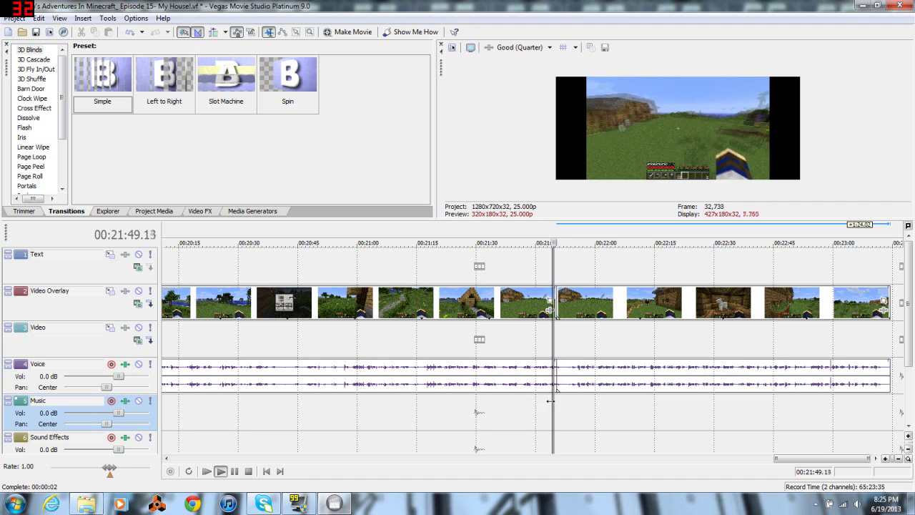
key("space")
scroll(566, 335, "down", 3)
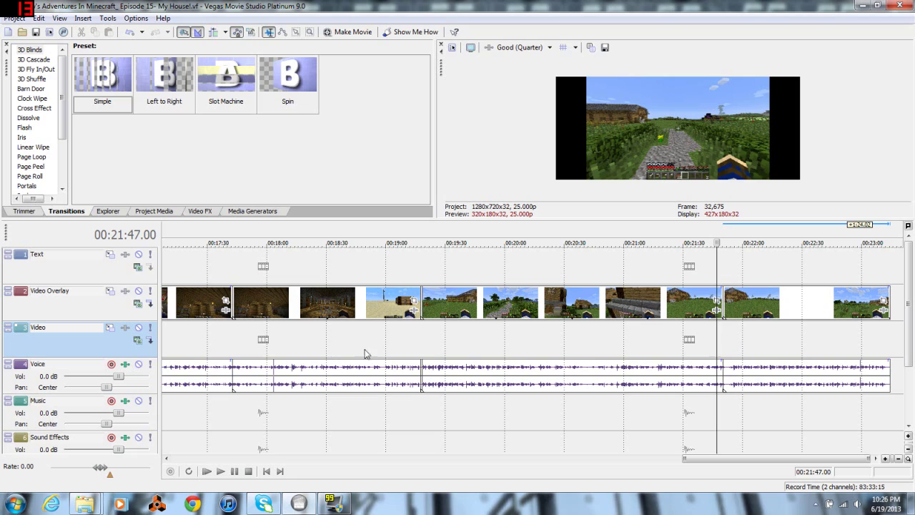
Step: Play back the ending of the episode from near the last clip
mouse_move(89, 507)
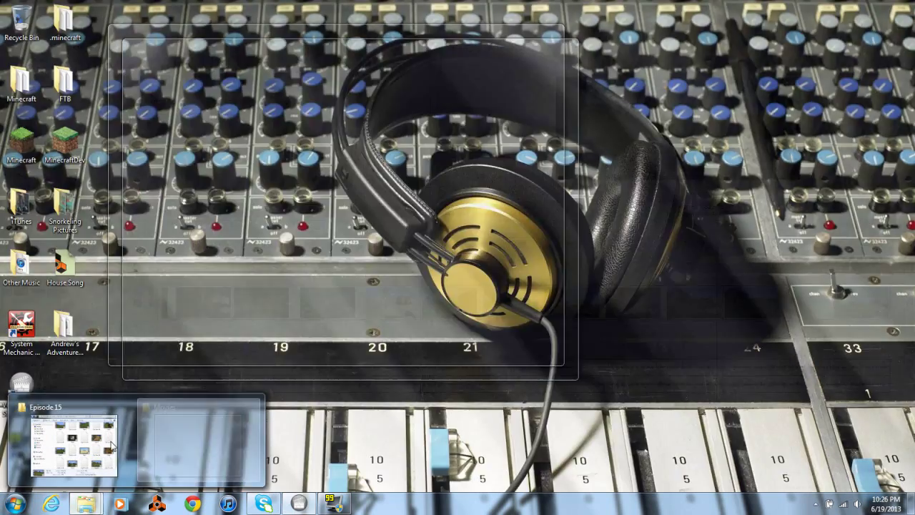
left_click(111, 447)
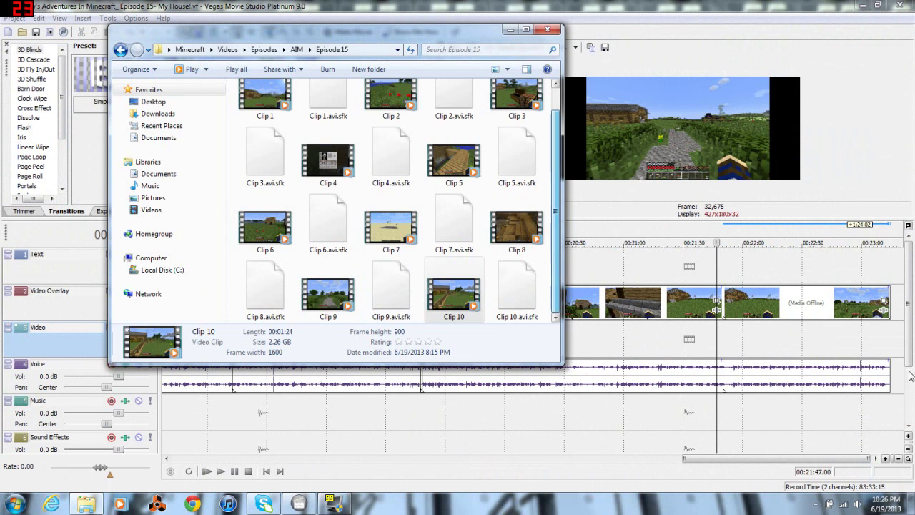
left_click(876, 379)
scroll(843, 378, "up", 5)
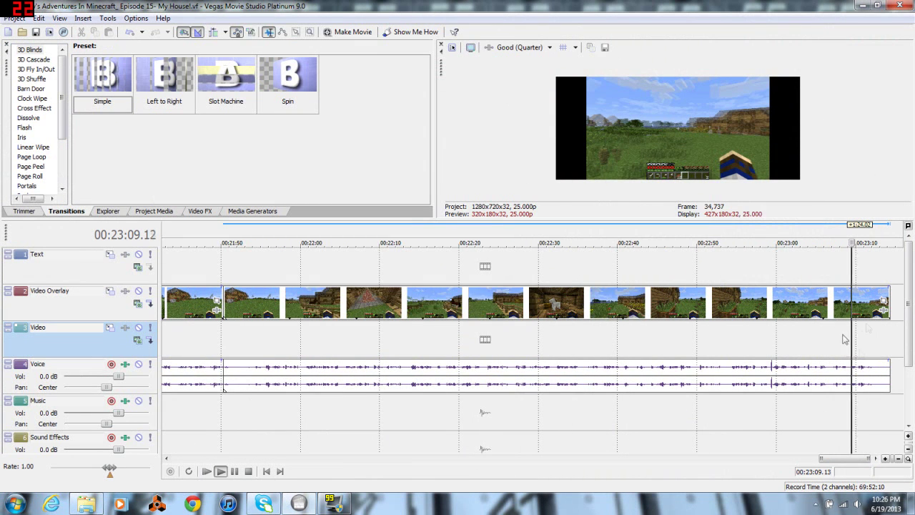
key("space")
Step: Give the last clip a short fade-out, trim its end slightly, and reshow the Episode 15 folder
left_click_drag(892, 286, 873, 289)
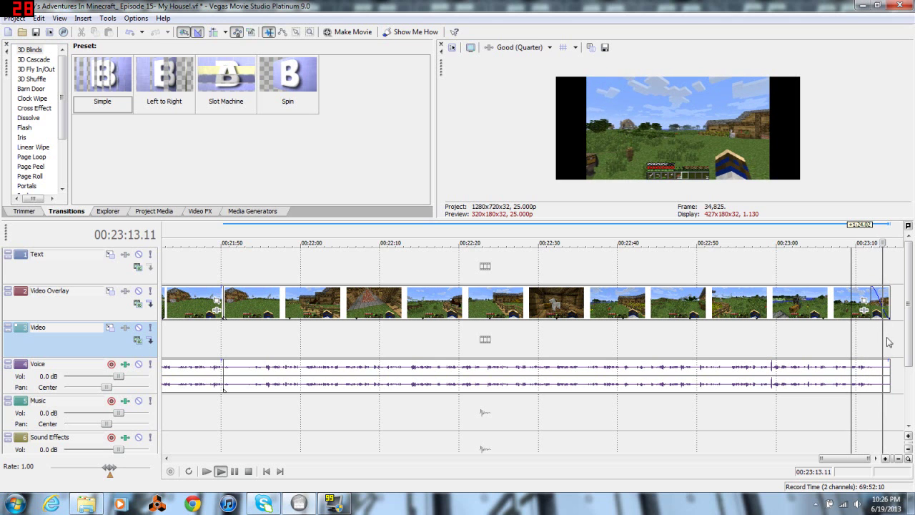
left_click_drag(890, 367, 886, 368)
key("space")
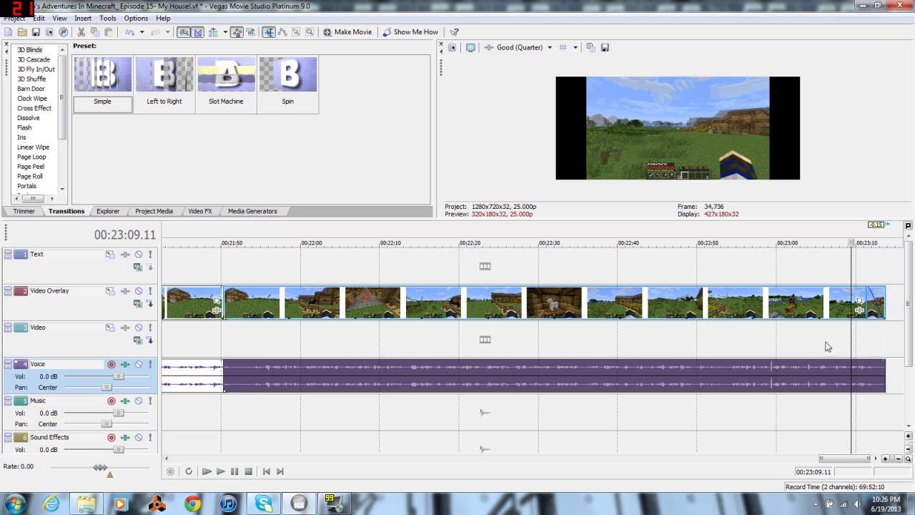
left_click(835, 349)
scroll(829, 345, "down", 2)
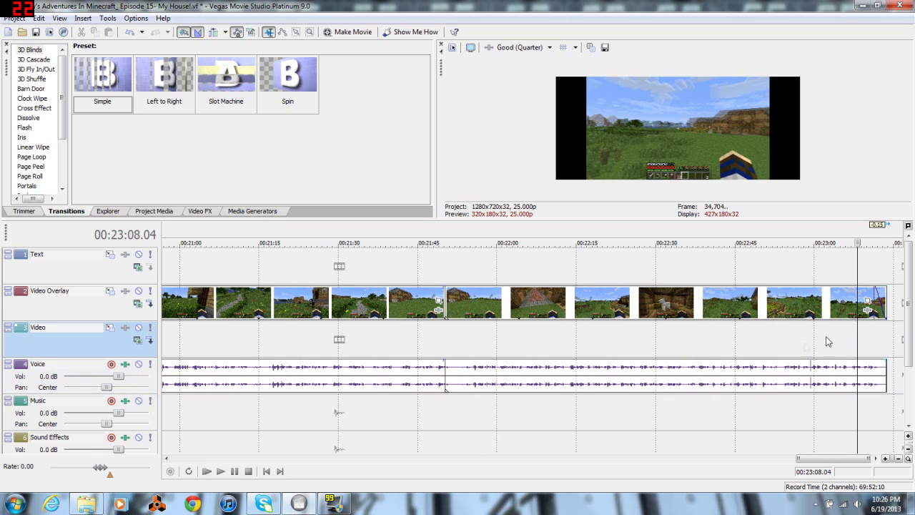
left_click(85, 503)
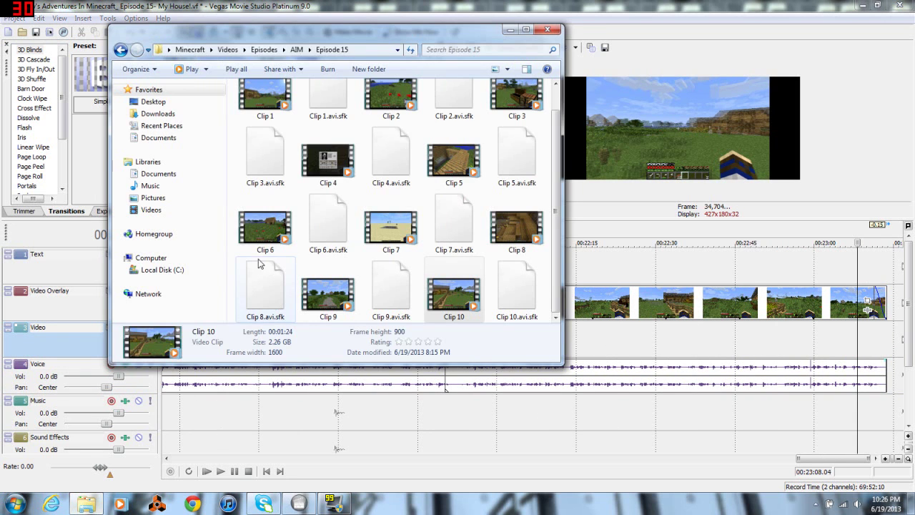
Step: From the Videos folder, place AIM Outro after the last clip, video on Video, audio on Music
left_click(120, 50)
left_click(120, 50)
left_click(120, 50)
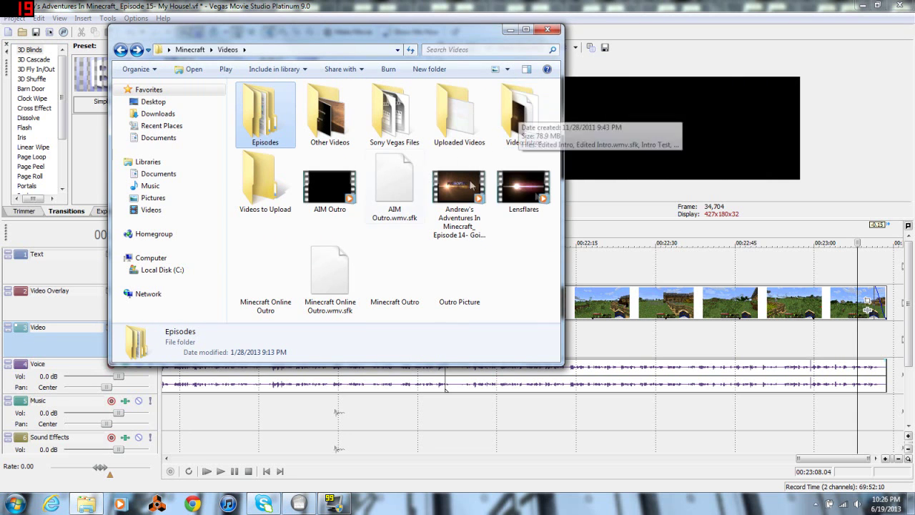
left_click(330, 192)
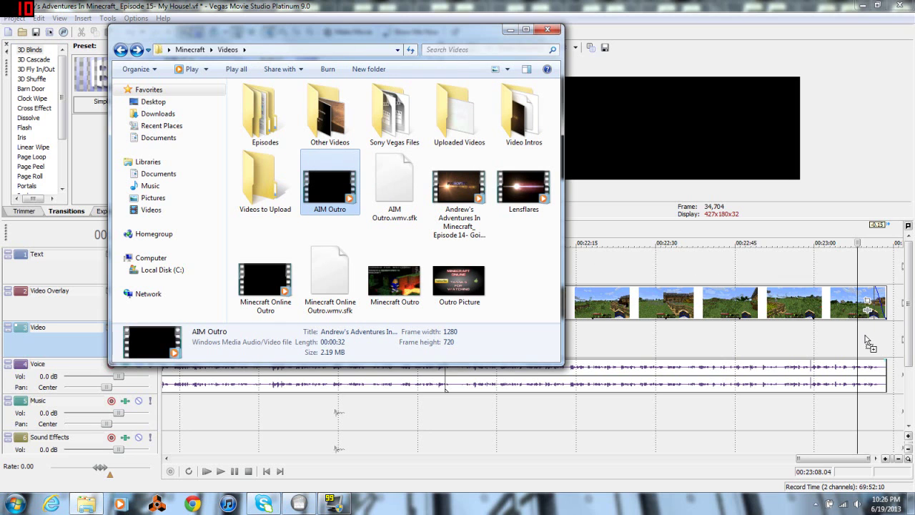
left_click_drag(865, 336, 870, 401)
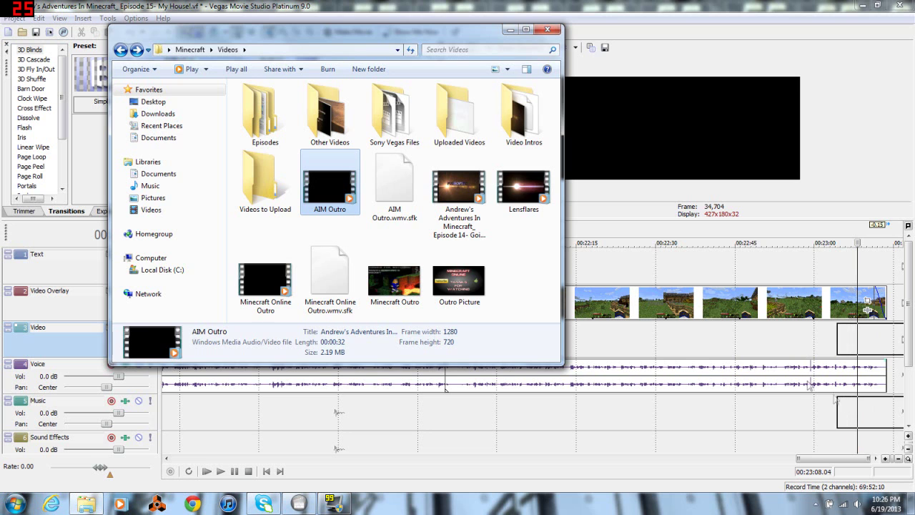
left_click_drag(762, 342, 762, 342)
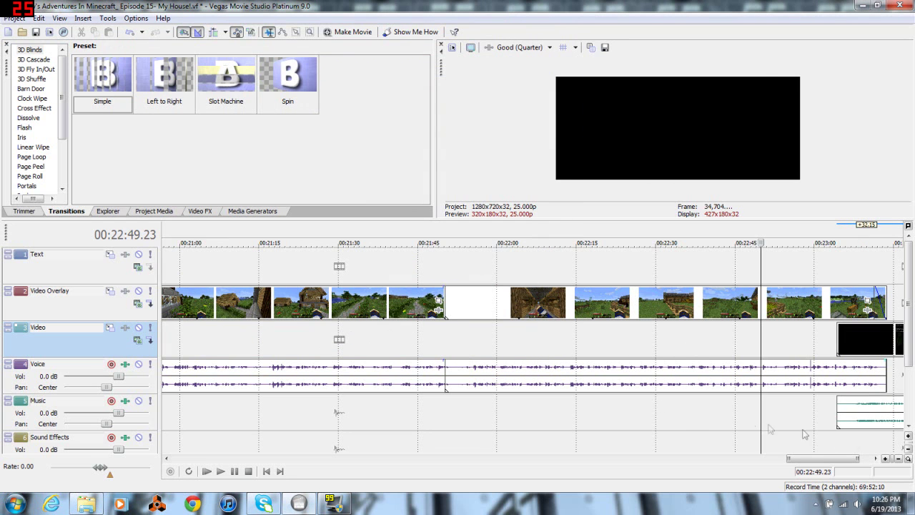
scroll(840, 363, "right", 3)
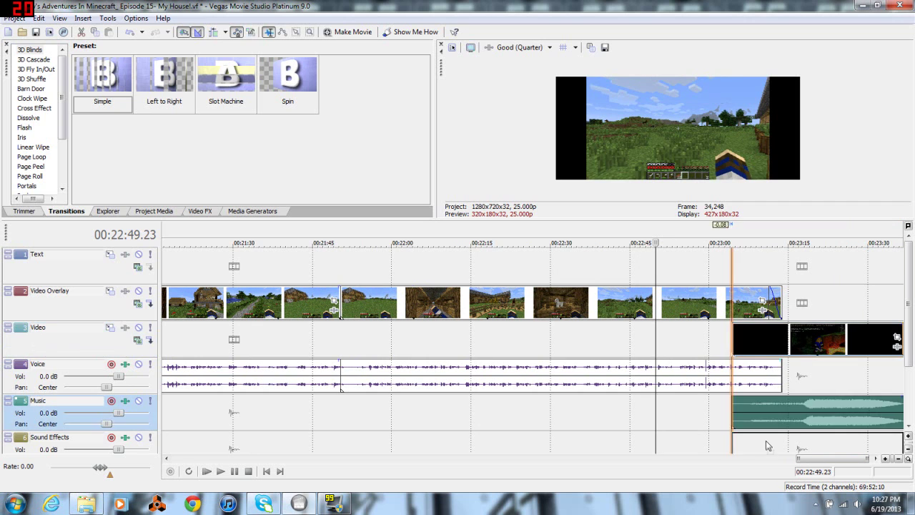
Step: Move the outro audio to Sound Effects, overlap the outro with the end, and fade out Voice
left_click_drag(765, 446, 766, 446)
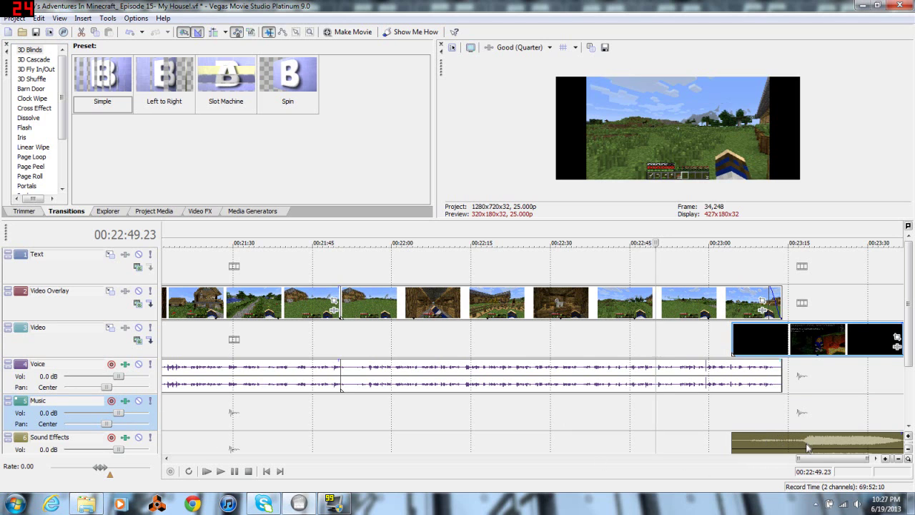
left_click_drag(806, 446, 779, 438)
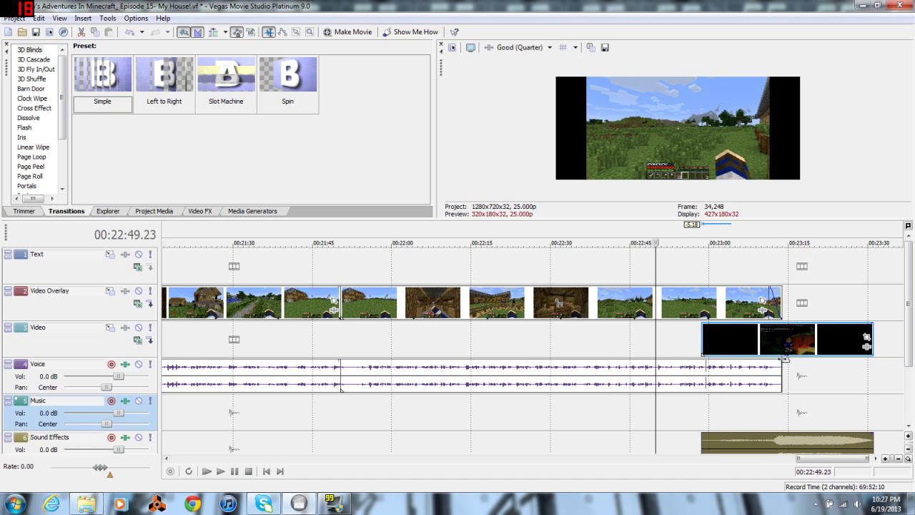
left_click_drag(783, 359, 772, 361)
Step: Lower the Sound Effects track to -6.3 dB while previewing the transition into the outro
left_click(763, 415)
key("space")
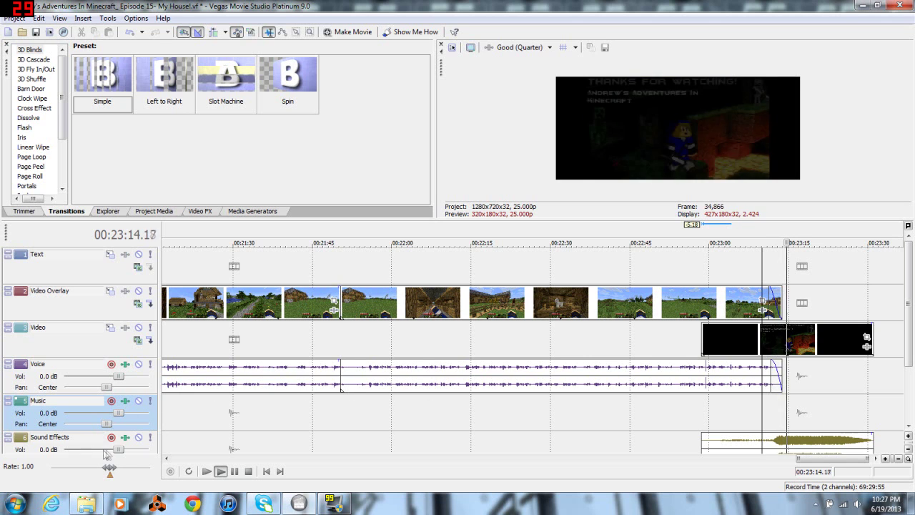
left_click_drag(108, 454, 94, 451)
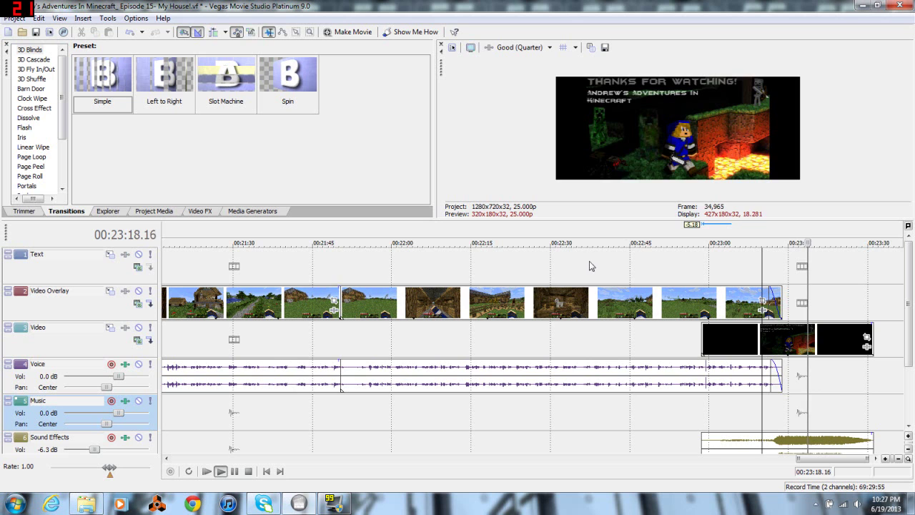
key("space")
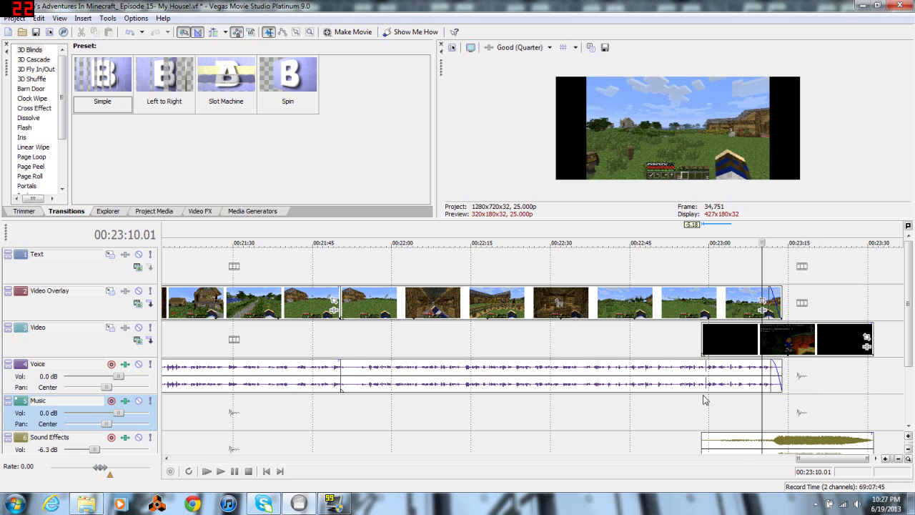
left_click(705, 401)
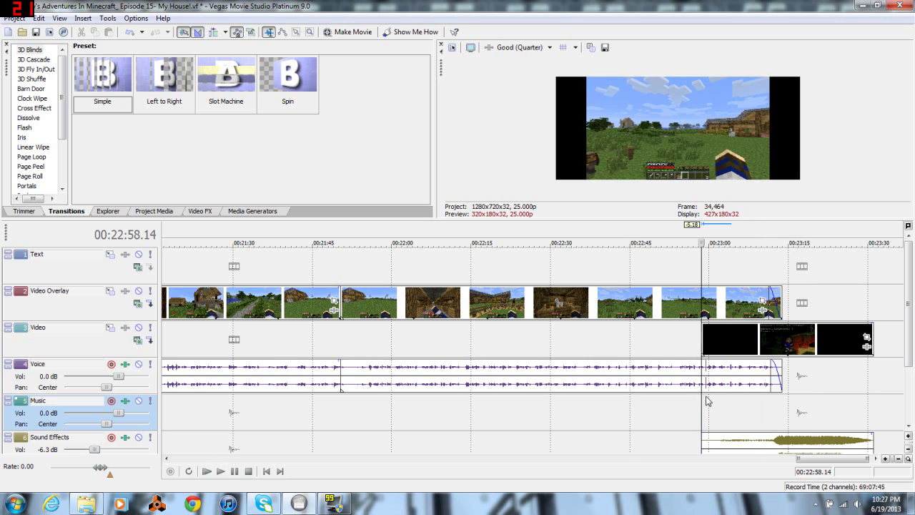
key("space")
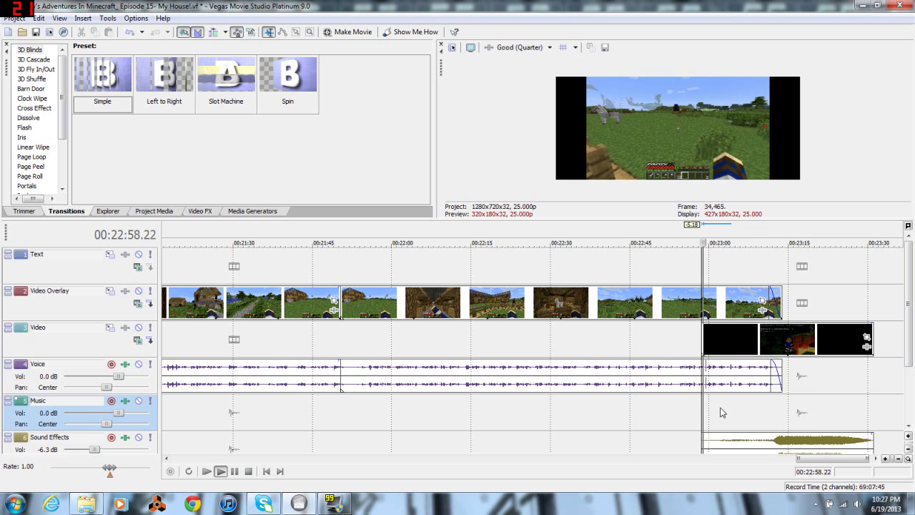
scroll(718, 413, "up", 5)
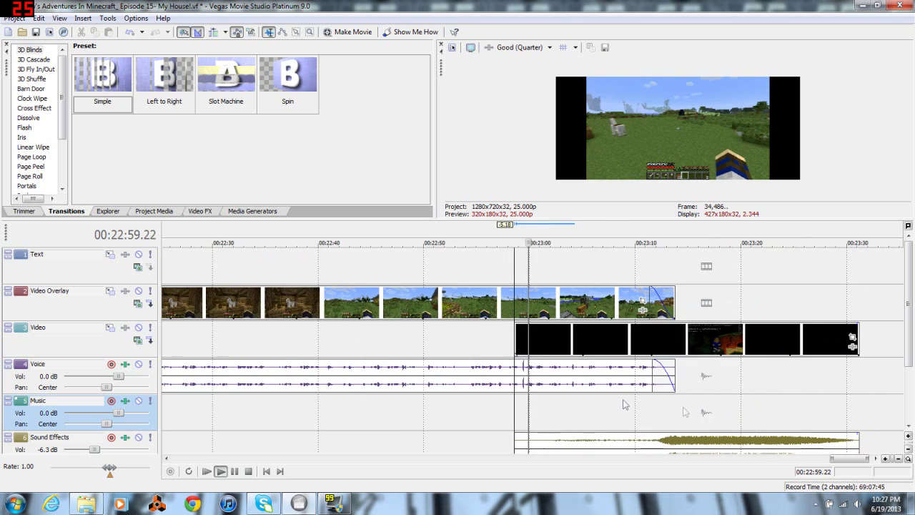
Step: Split all tracks at 00:22:59.10 and at 00:22:59.11
left_click(503, 412)
scroll(508, 415, "up", 4)
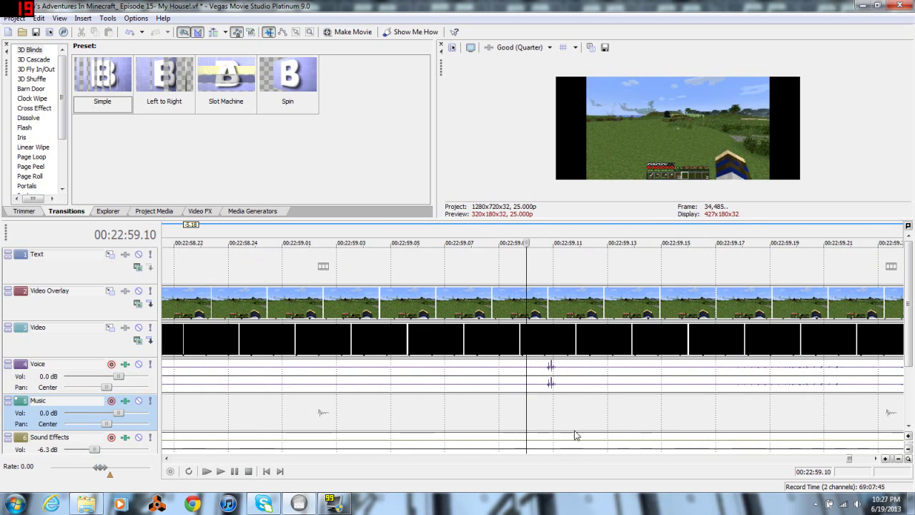
key("space")
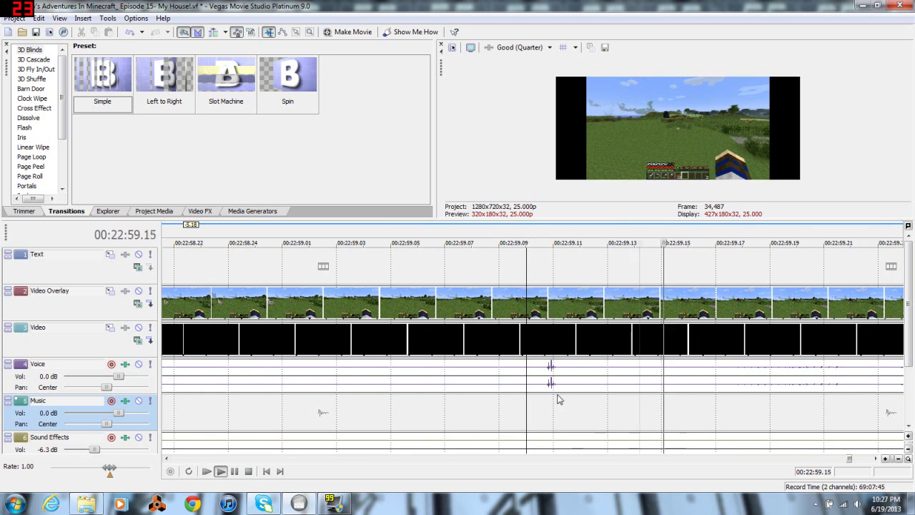
key("space")
key("space")
key("space")
key("s")
left_click(552, 399)
key("s")
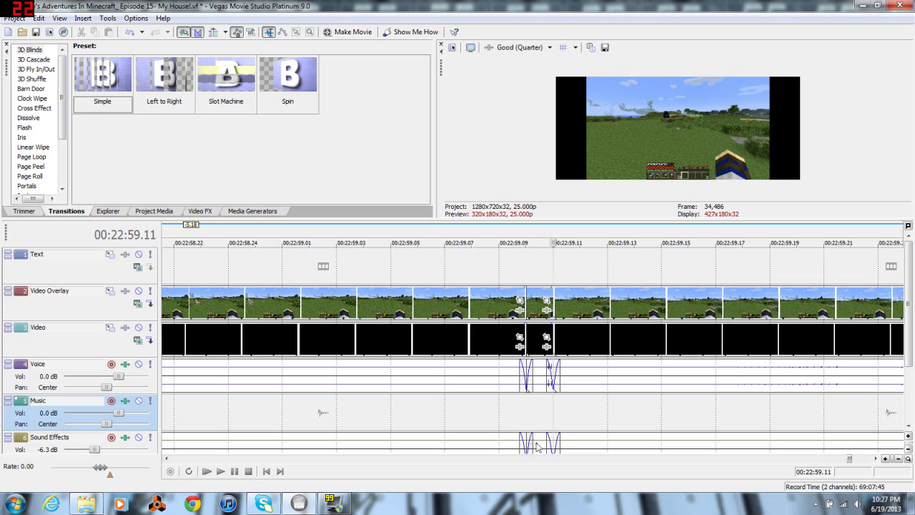
Step: Trim the Sound Effects clip start past the blip and open the tiny Voice piece's Properties
left_click_drag(523, 434, 561, 441)
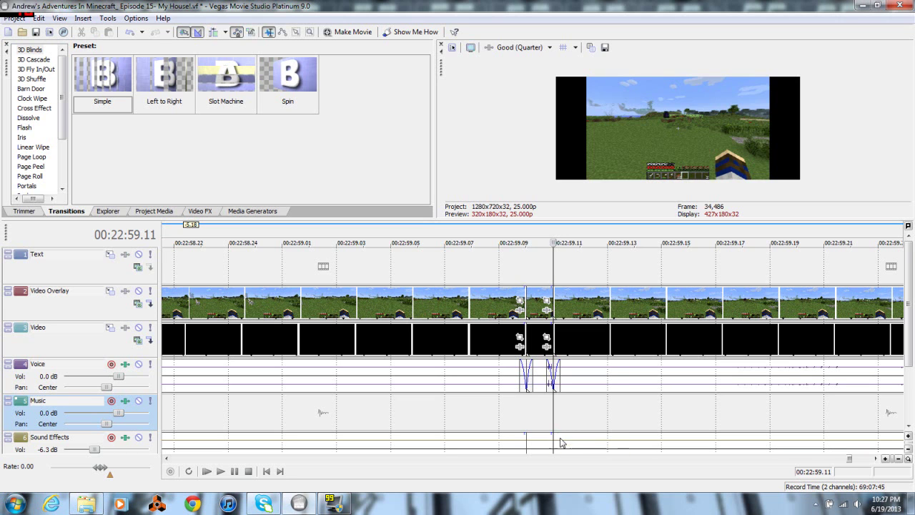
double_click(550, 375)
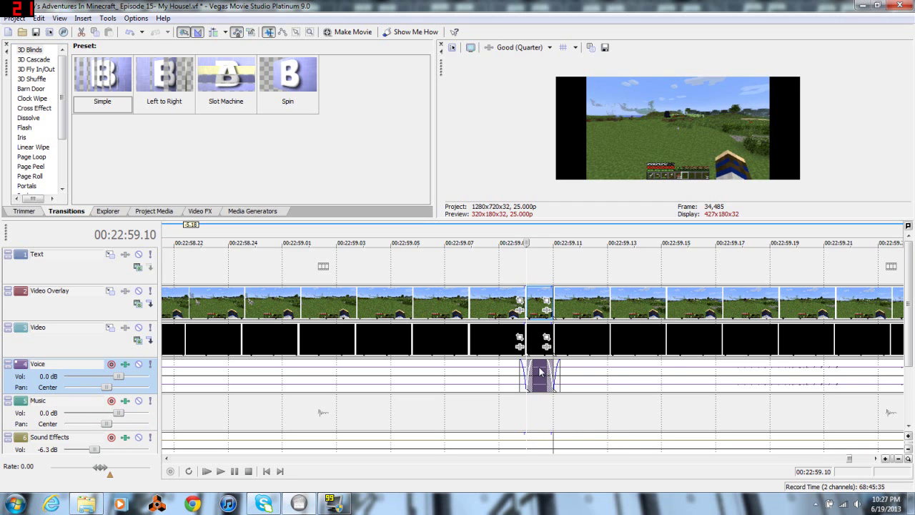
right_click(540, 371)
left_click(572, 486)
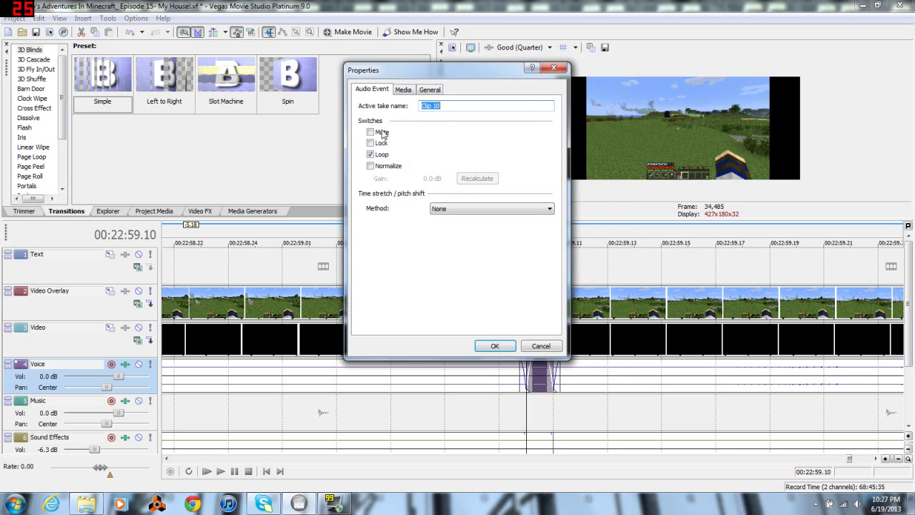
Step: Mute the tiny Voice piece and preview the cut with Sound Effects silenced
left_click(494, 346)
left_click(560, 428)
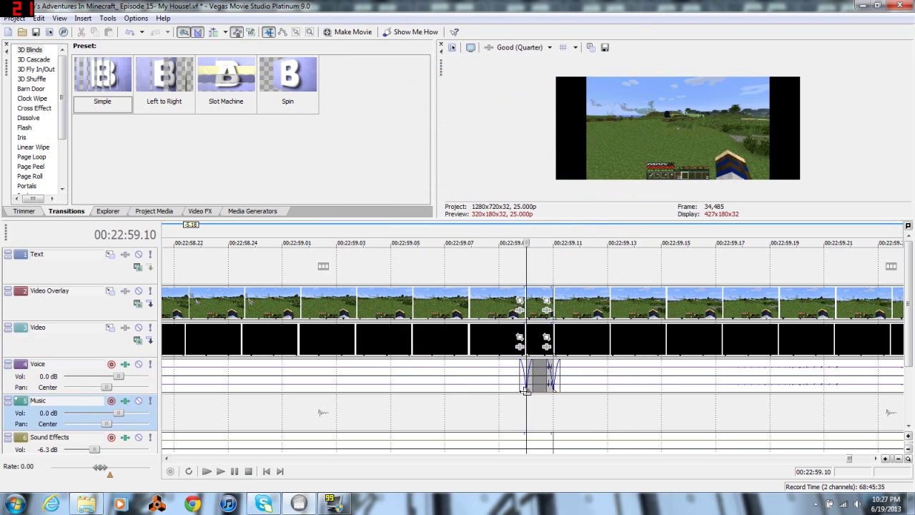
scroll(561, 429, "down", 6)
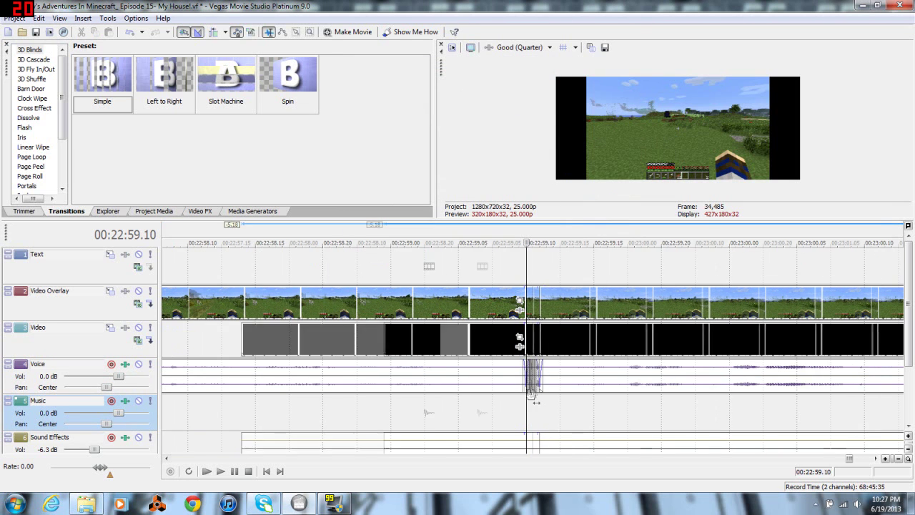
left_click(489, 408)
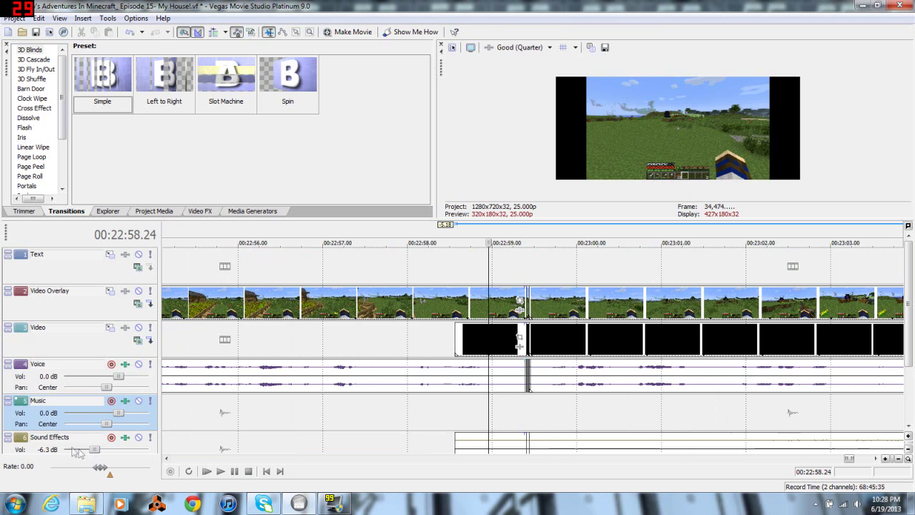
left_click_drag(94, 449, 62, 452)
key("space")
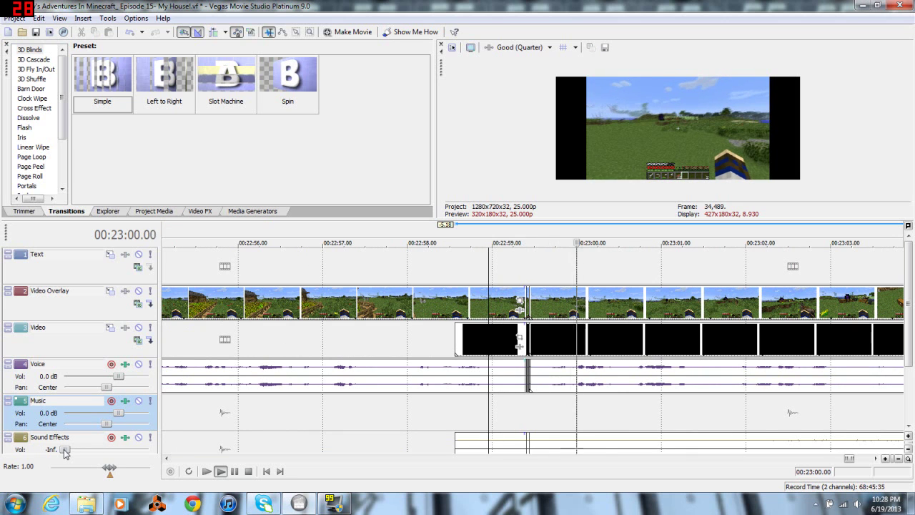
key("space")
Step: Bring the Sound Effects volume back up from -15.6 dB while playing from 00:23:01.11
left_click_drag(64, 450, 87, 450)
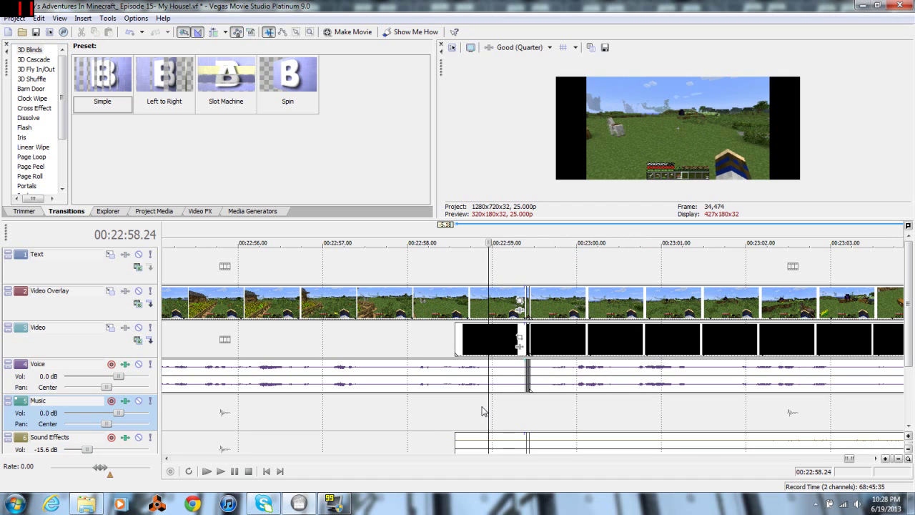
key("Left")
key("Left")
key("Left")
scroll(554, 422, "down", 4)
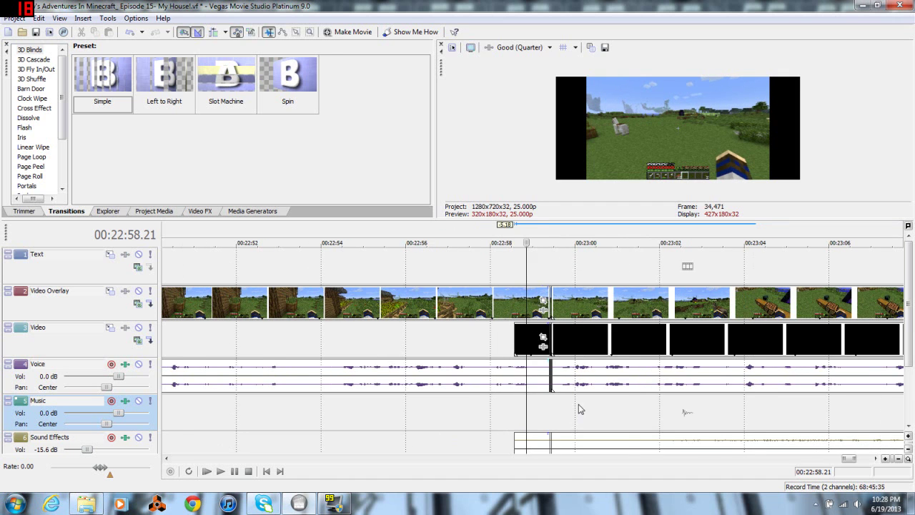
scroll(557, 422, "down", 3)
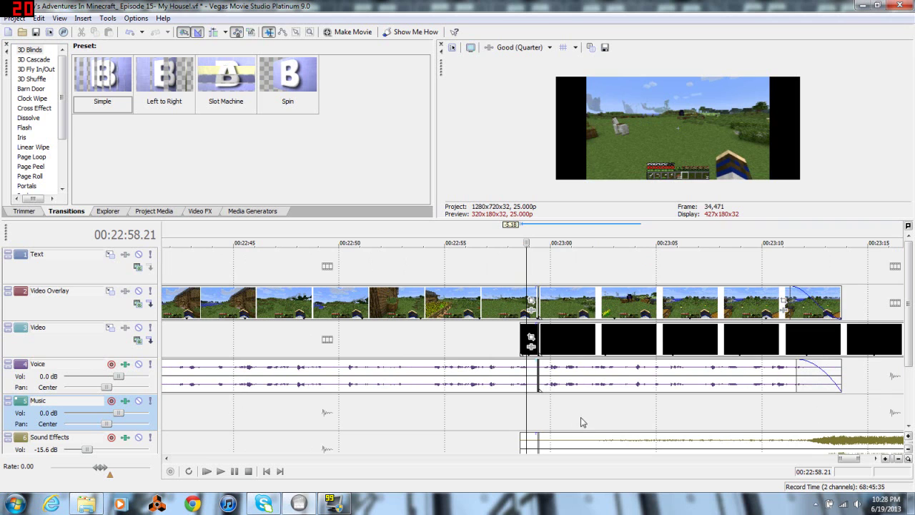
left_click(582, 422)
key("space")
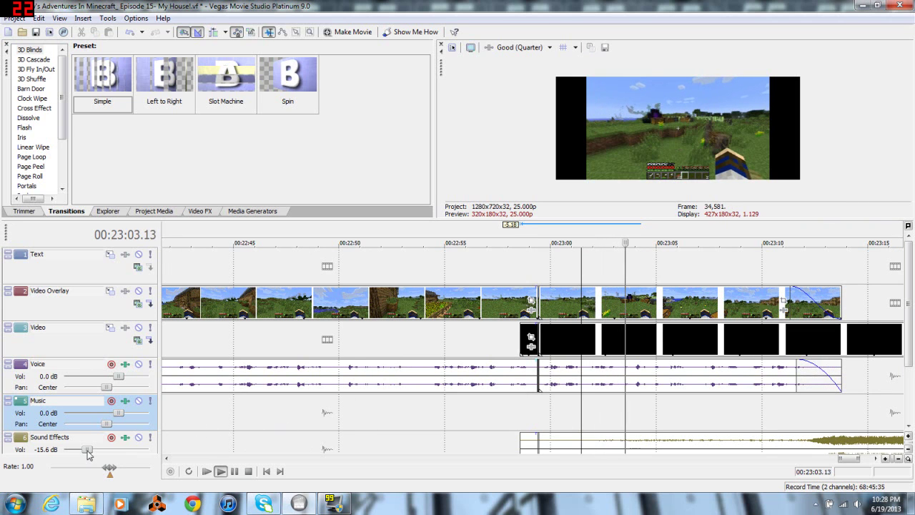
left_click_drag(86, 452, 102, 453)
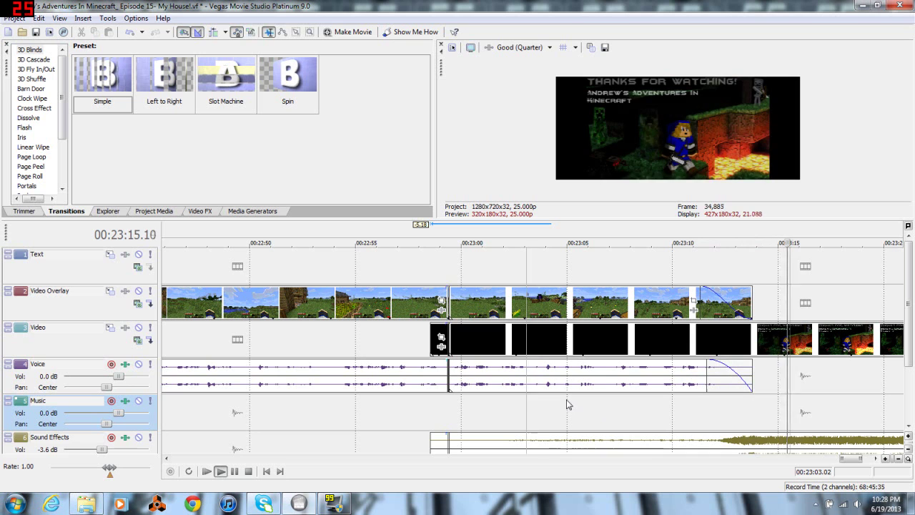
Step: Raise the Sound Effects volume to -2.3 dB and replay from about 00:23:10
left_click_drag(102, 451, 107, 450)
key("space")
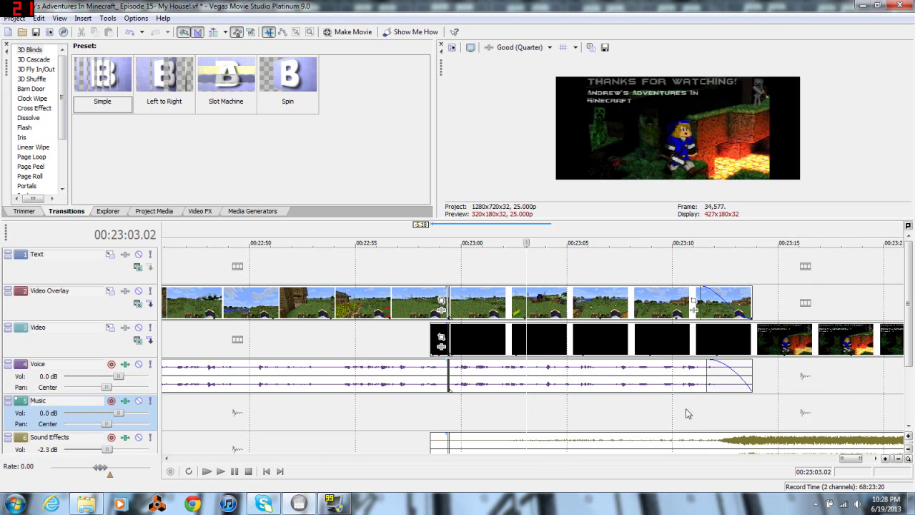
left_click(685, 412)
key("space")
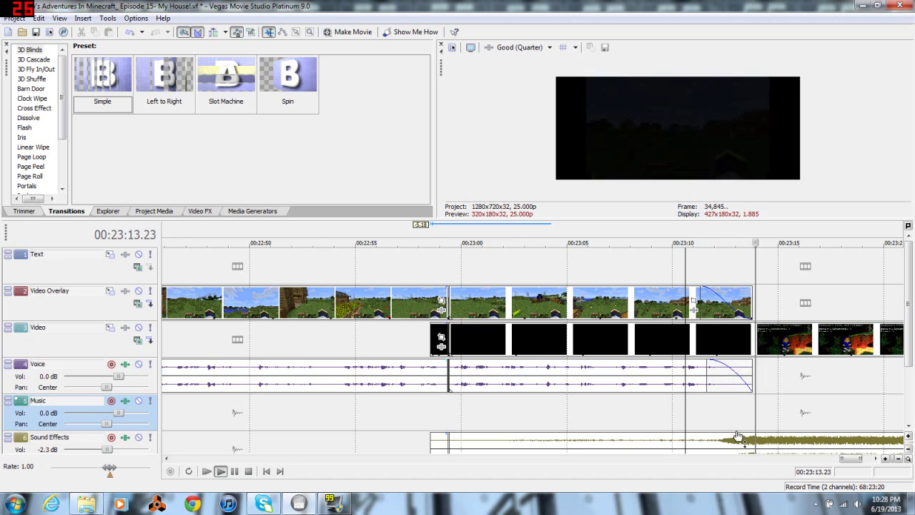
key("space")
Step: Play back the final seconds of the episode from 00:23:28.11
scroll(840, 426, "down", 3)
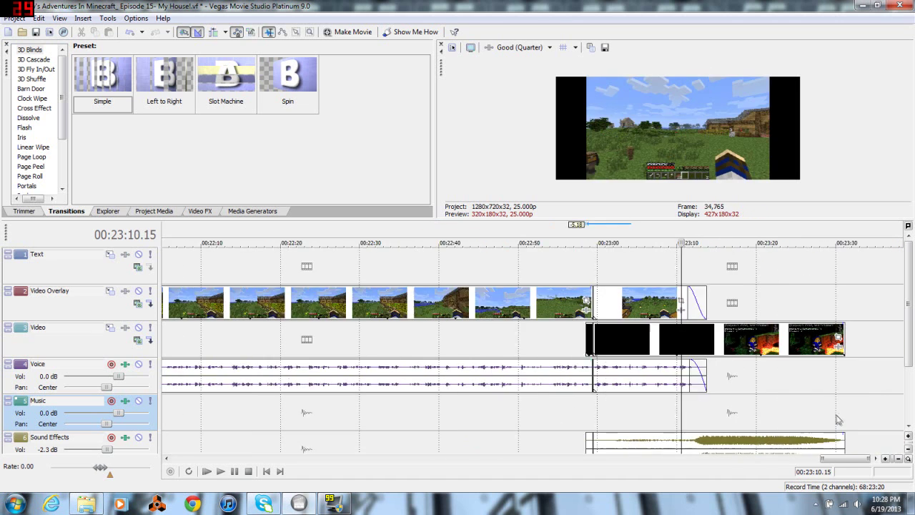
left_click(853, 412)
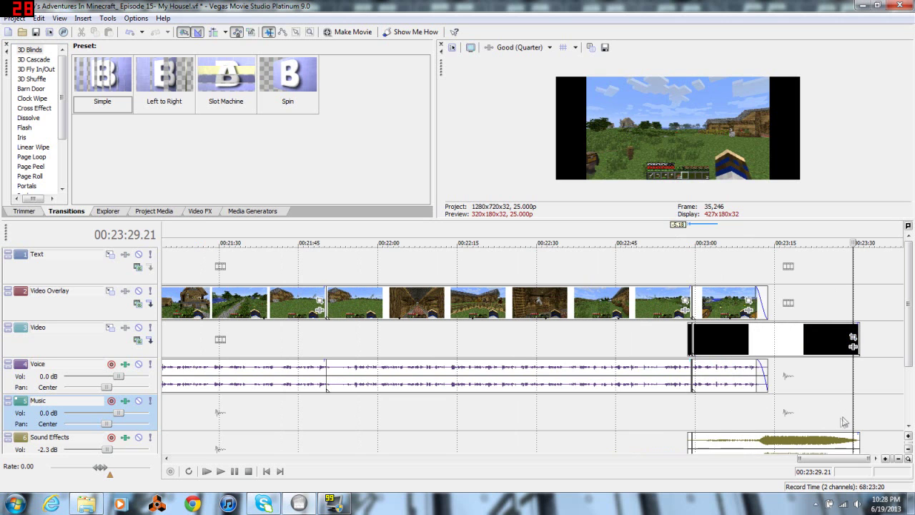
scroll(843, 421, "up", 3)
left_click(711, 416)
key("space")
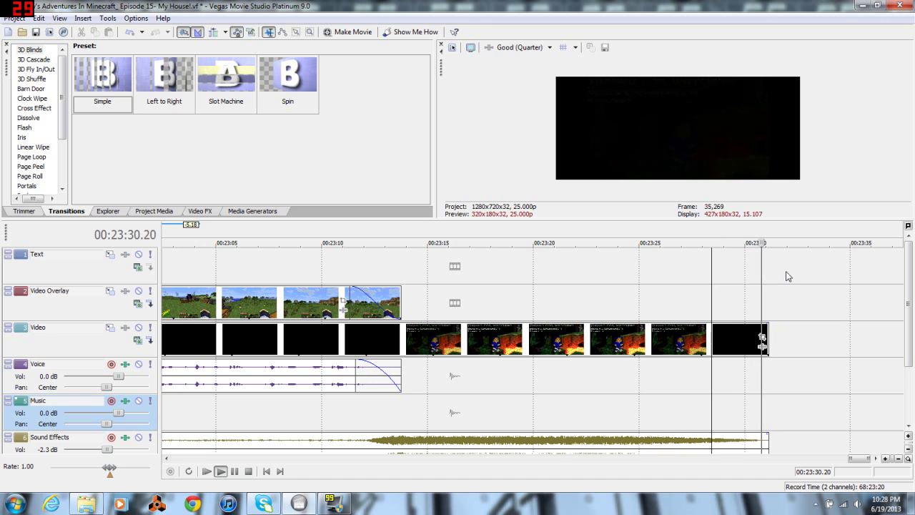
key("space")
Step: Zoom out to the project start and fade in the opening Voice clip
scroll(422, 327, "down", 2)
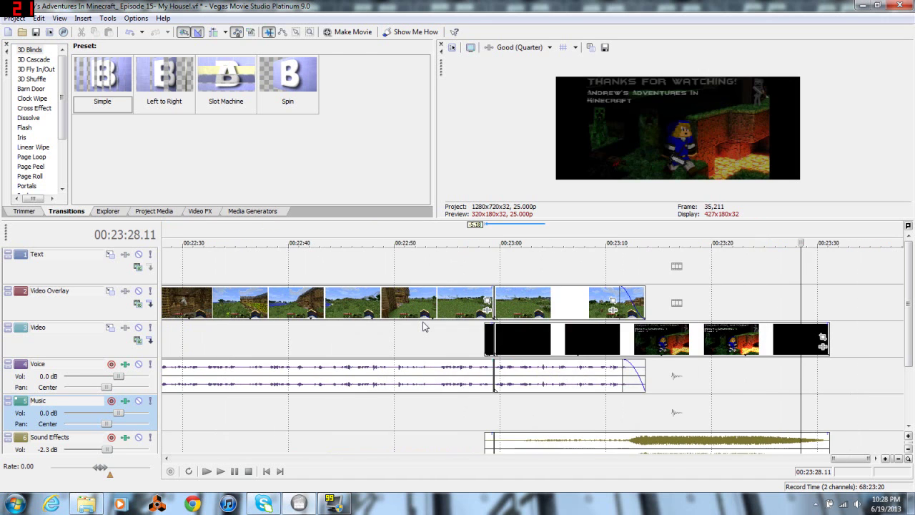
scroll(422, 327, "down", 2)
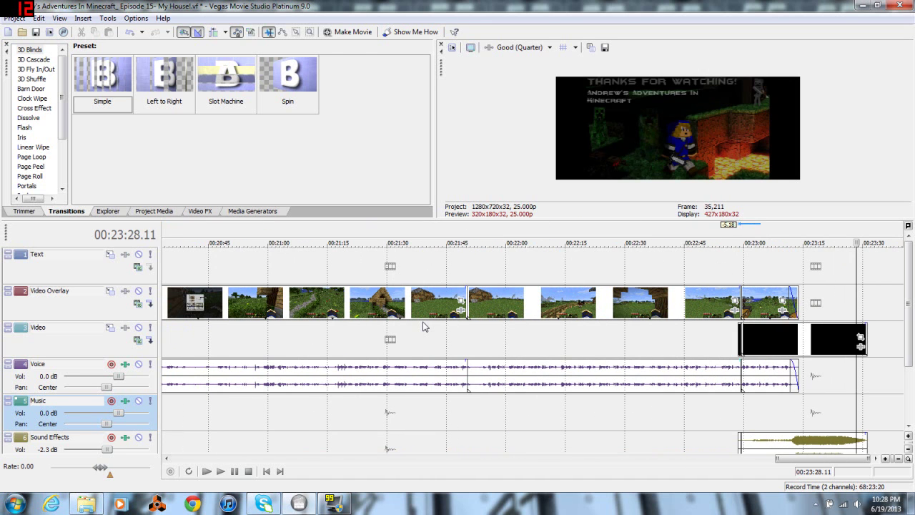
scroll(399, 327, "down", 3)
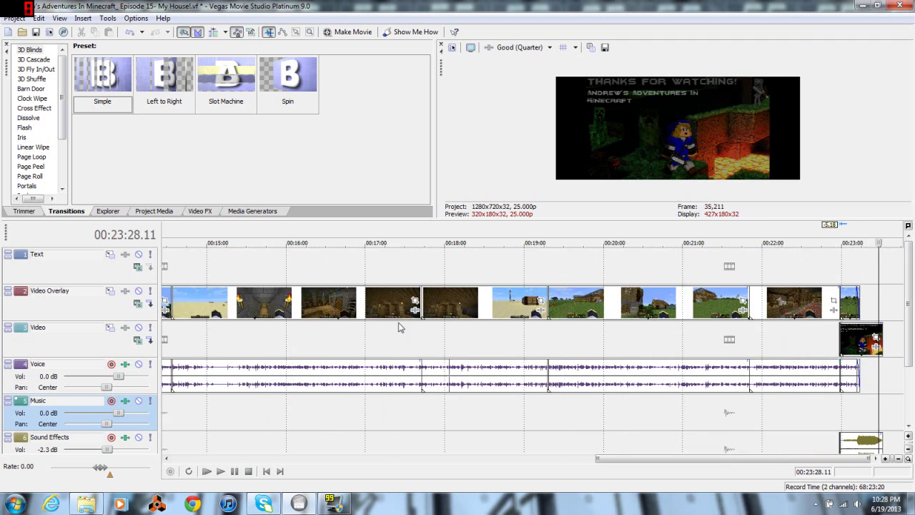
scroll(398, 327, "down", 4)
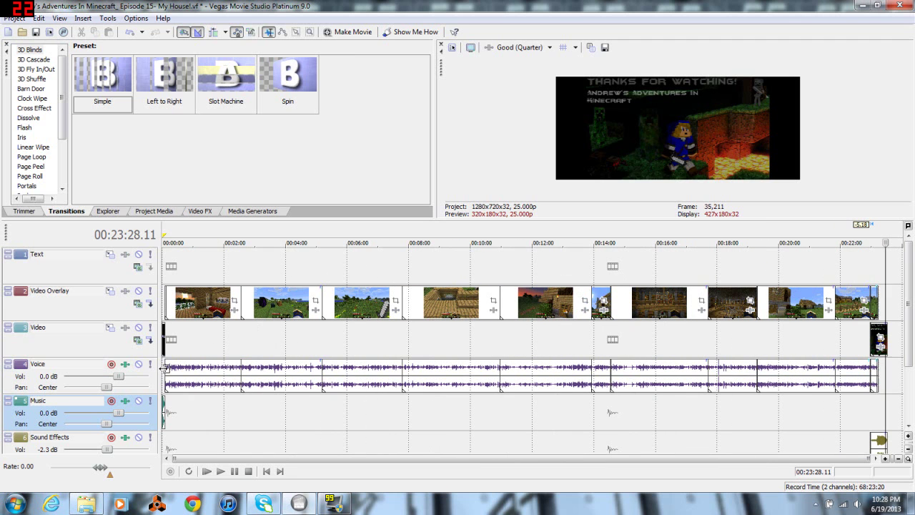
left_click(163, 437)
scroll(185, 402, "up", 10)
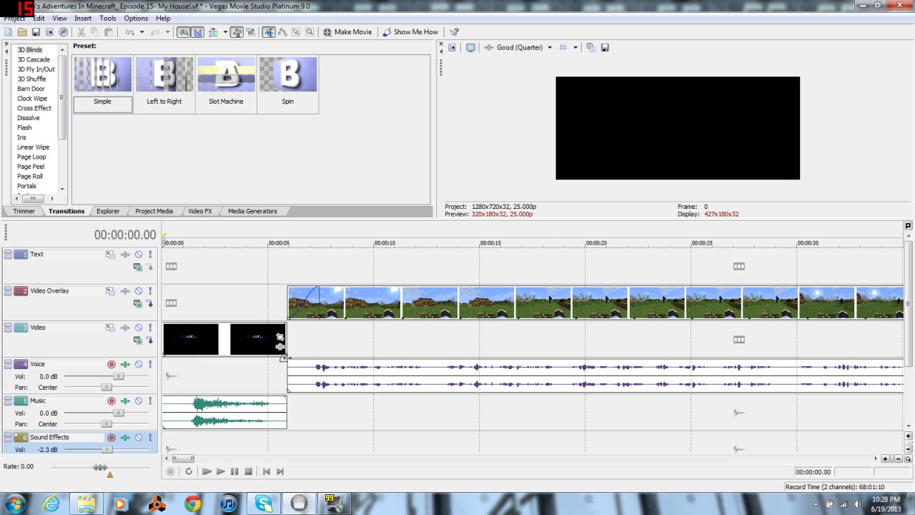
left_click_drag(288, 359, 311, 362)
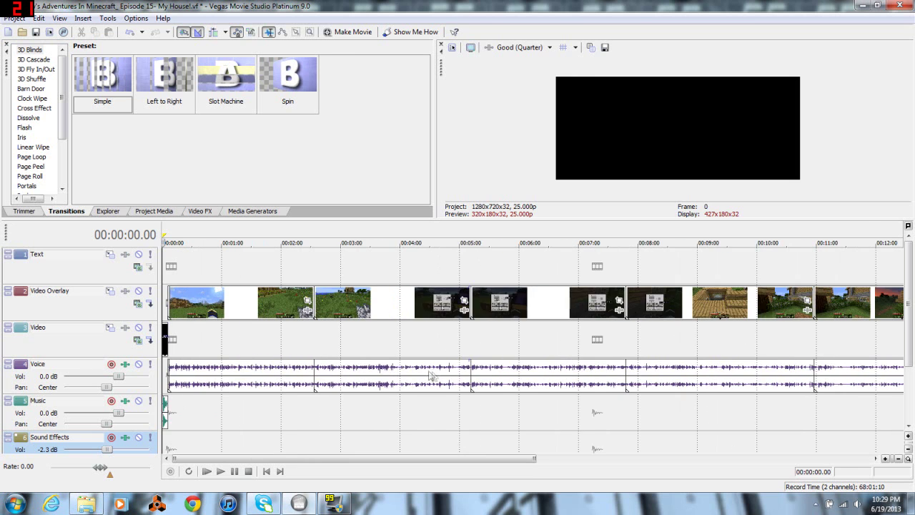
Step: Save the Episode 15- My House! project
left_click(763, 415)
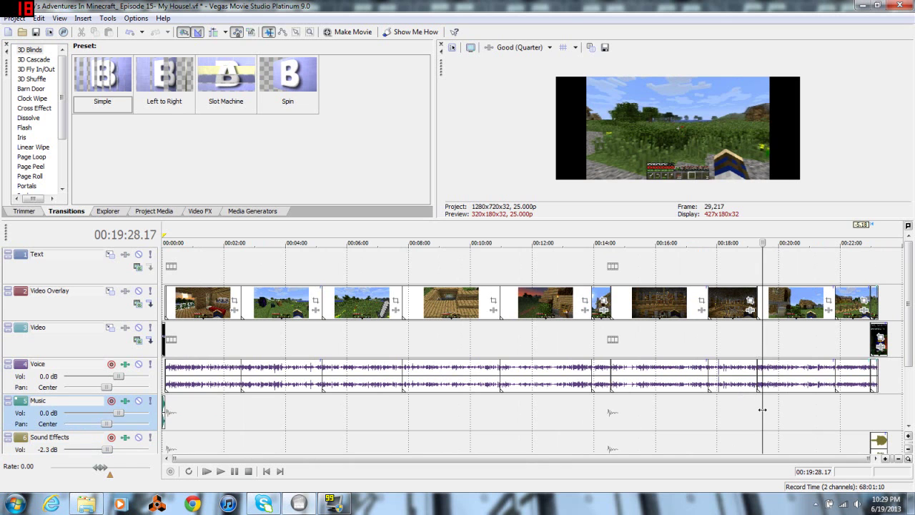
left_click(15, 17)
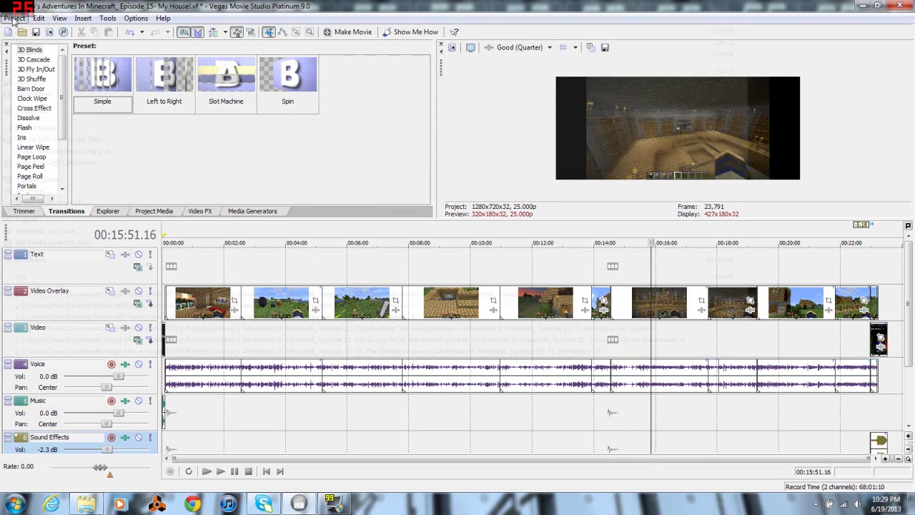
left_click(14, 18)
left_click(29, 67)
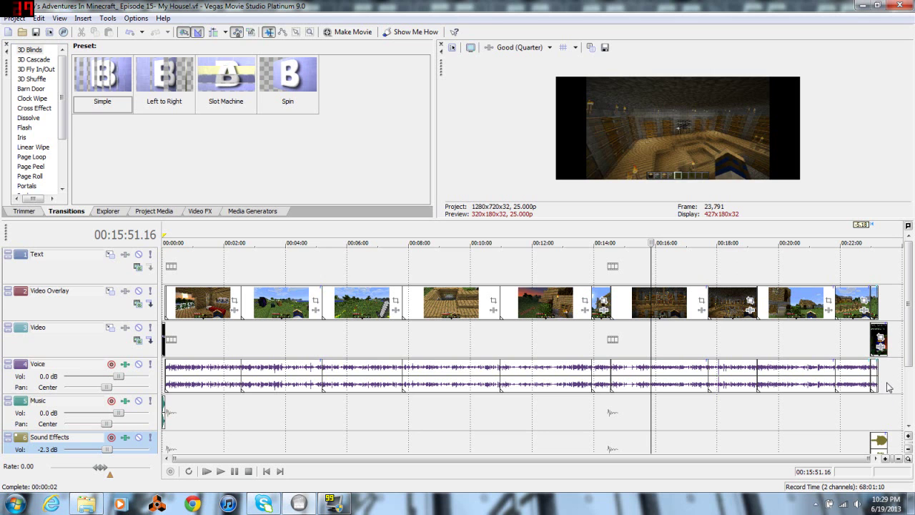
Step: Select the whole timeline from its end back to 00:00
left_click_drag(886, 343, 163, 343)
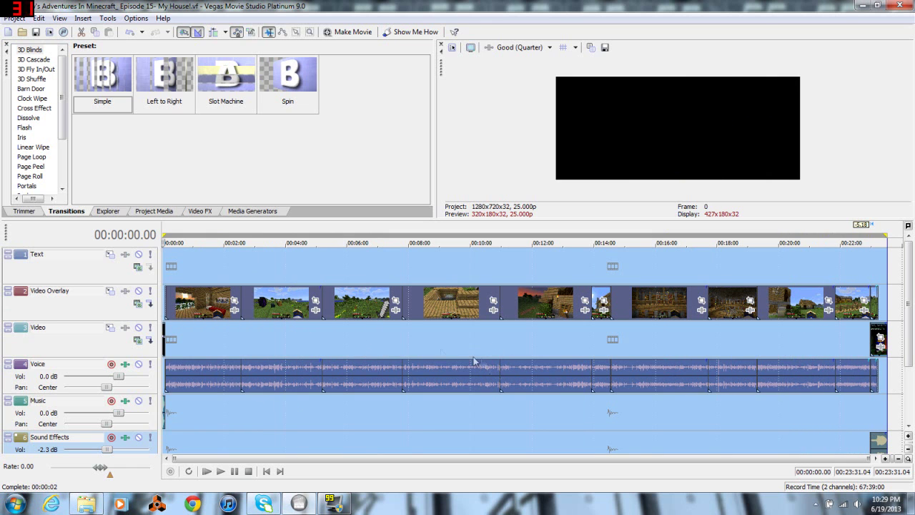
left_click(15, 18)
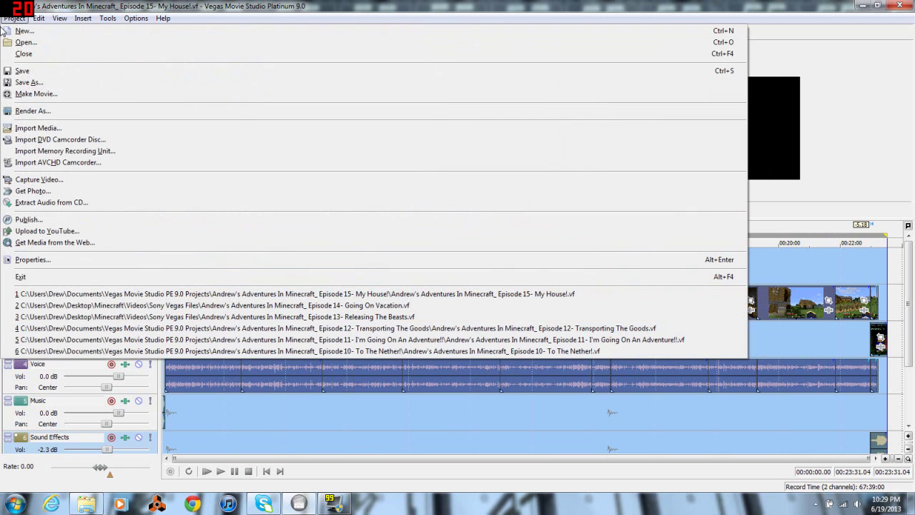
left_click(22, 72)
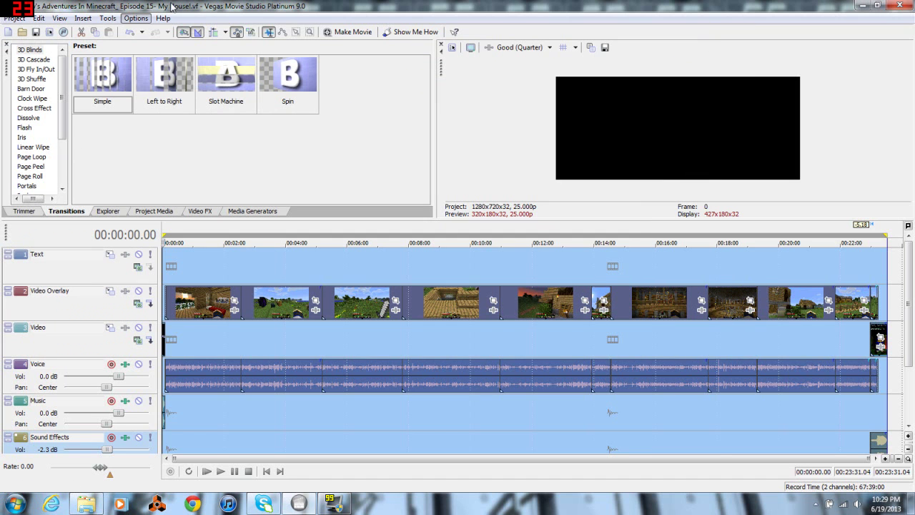
left_click(15, 18)
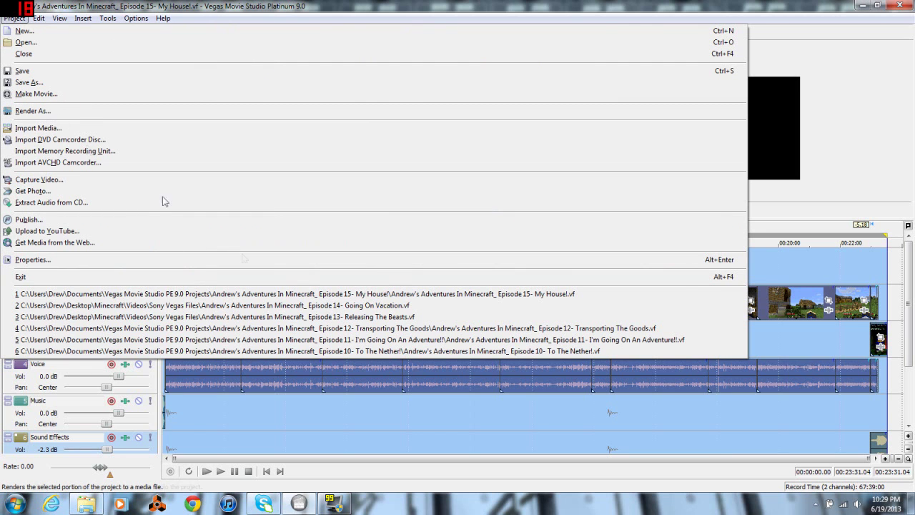
left_click(309, 392)
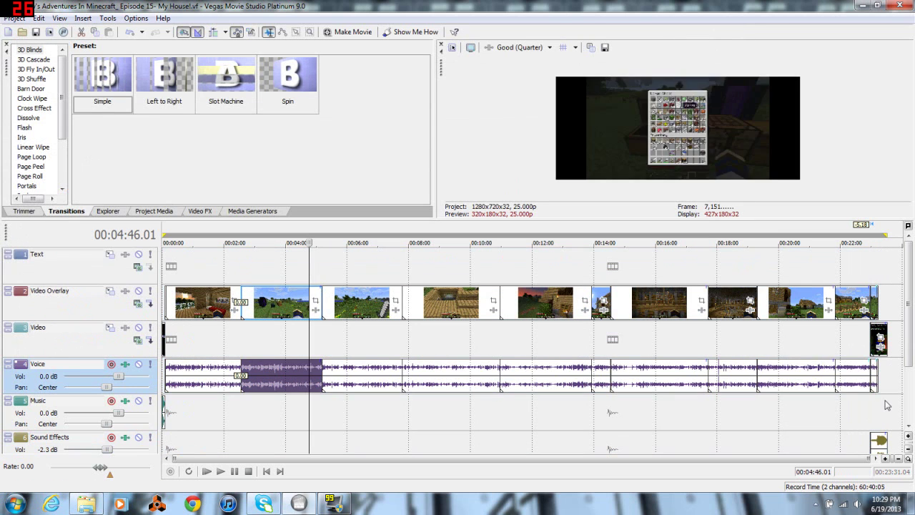
left_click_drag(880, 402, 154, 341)
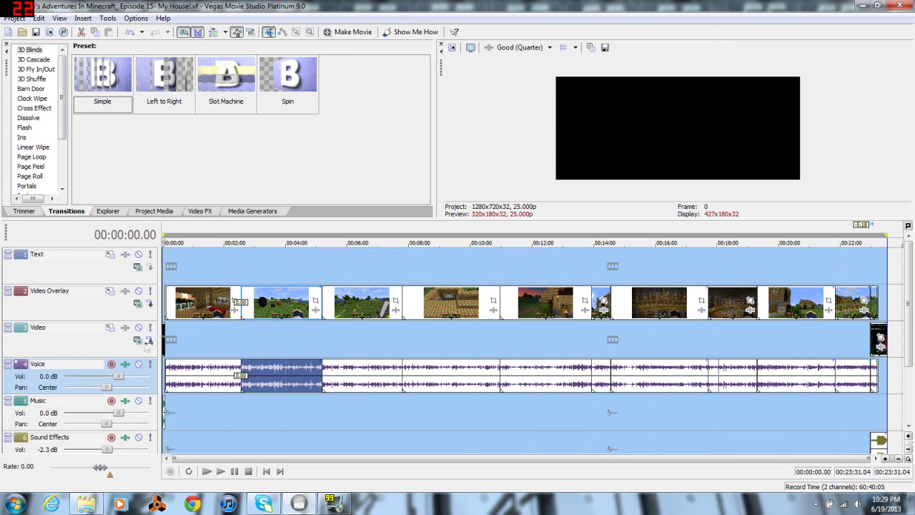
Step: Open the Render As dialog and reselect the full 00:00–00:23:31 region
left_click(15, 18)
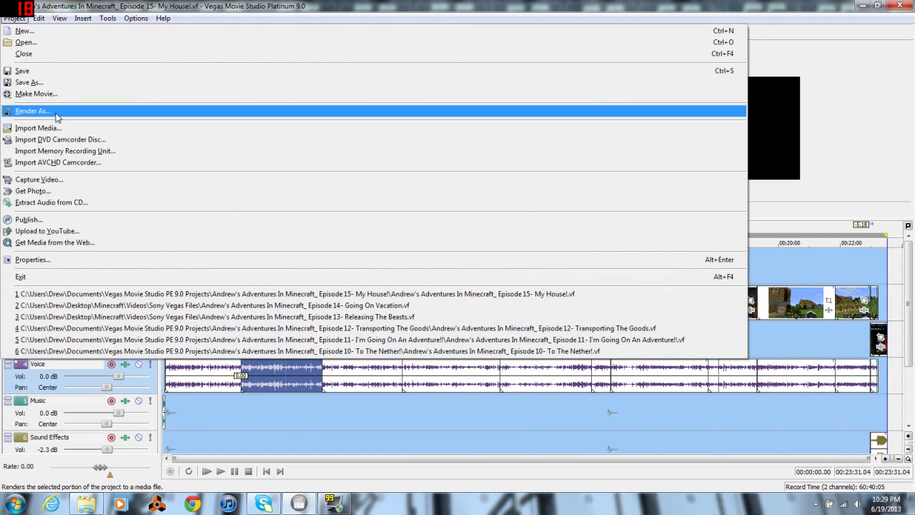
left_click(54, 113)
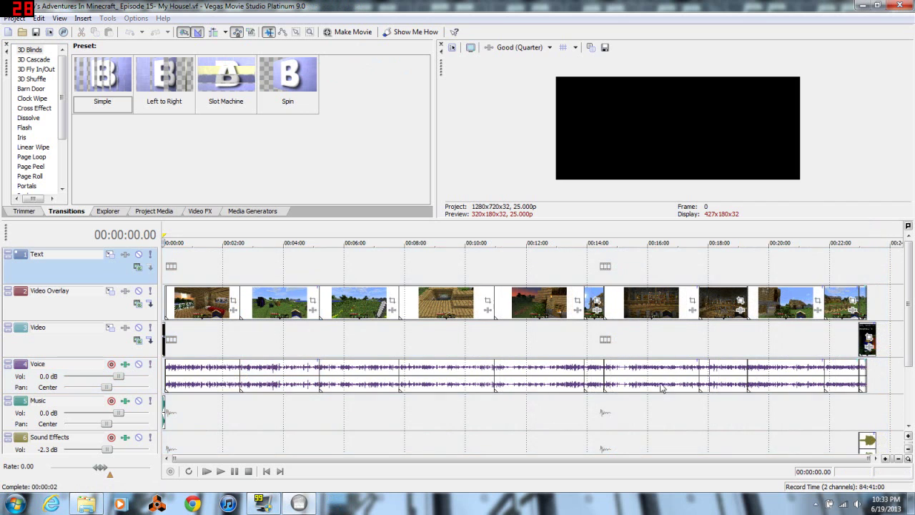
left_click_drag(876, 404, 165, 401)
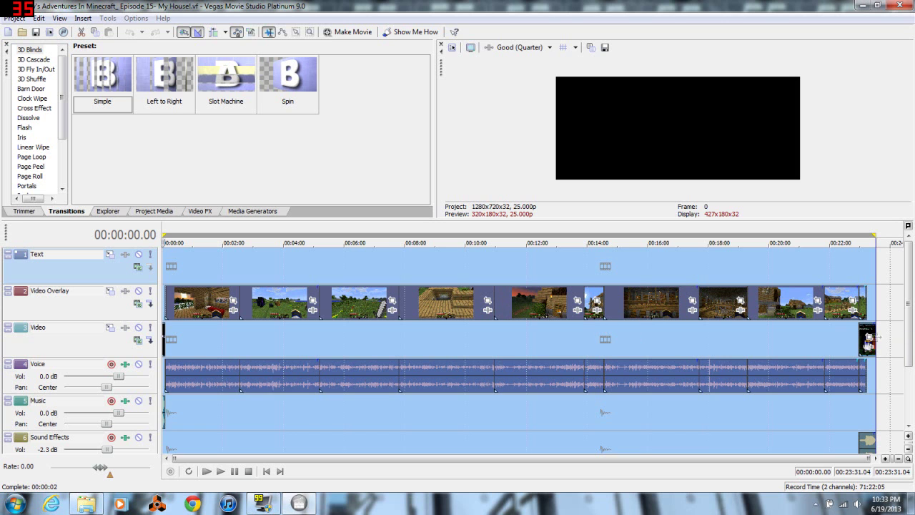
left_click(15, 19)
Step: Render to the Desktop as Windows Media Video V11 (*.wmv) and open the 720p Videos template's custom settings
left_click(47, 112)
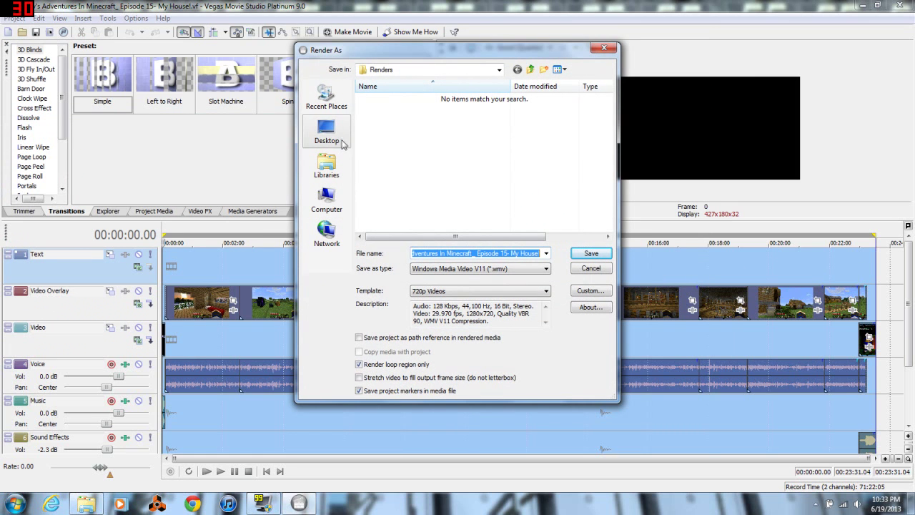
left_click(330, 128)
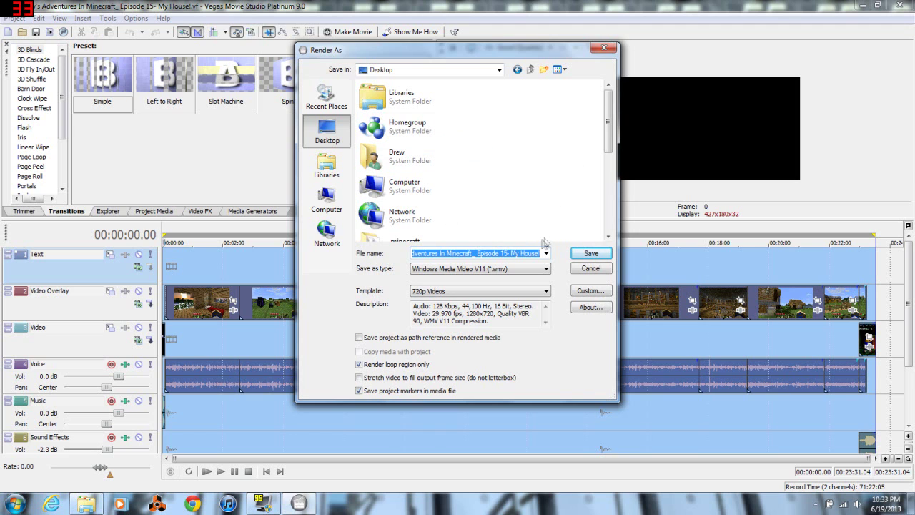
left_click(543, 270)
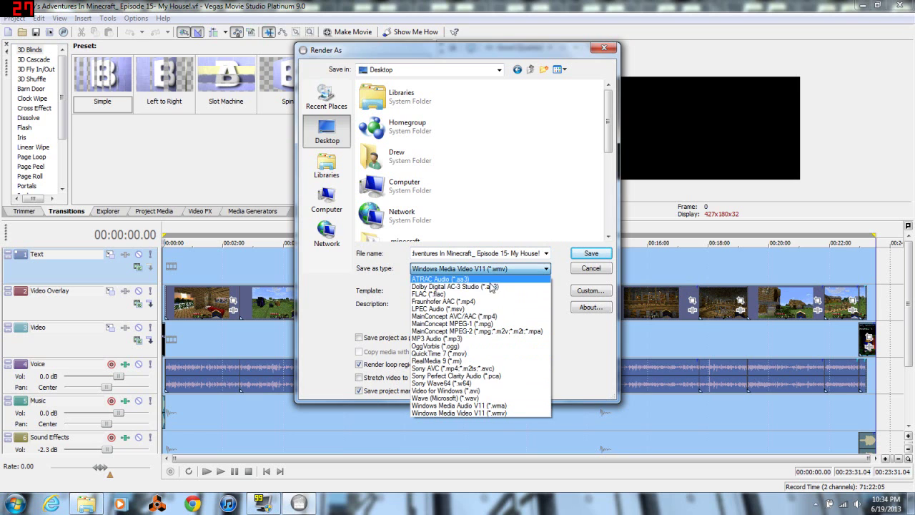
left_click(518, 414)
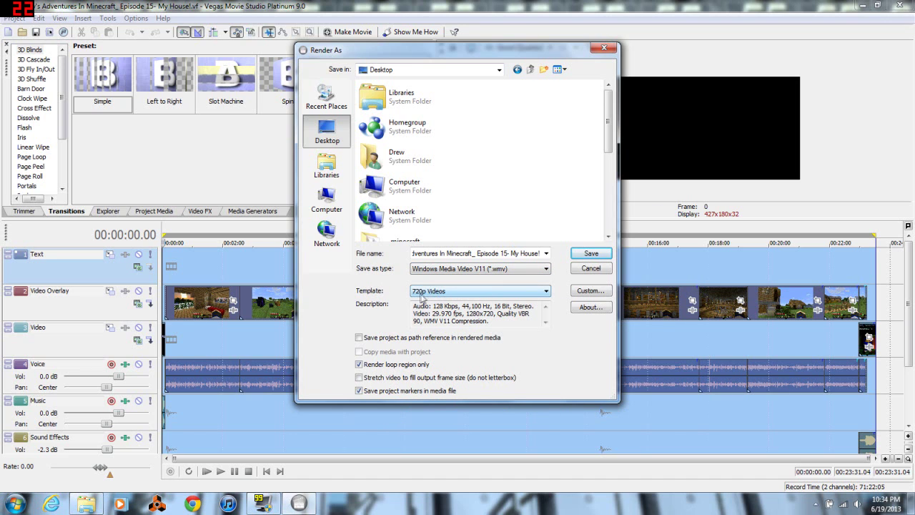
left_click(590, 291)
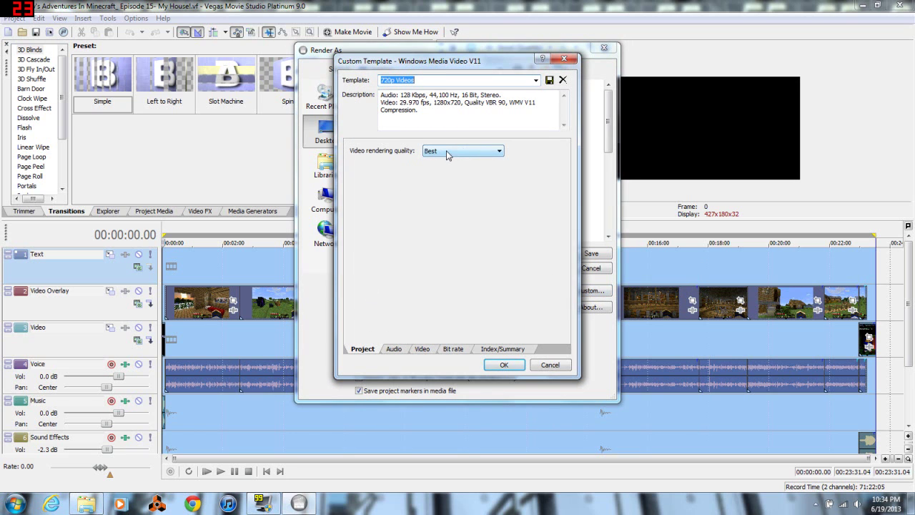
Step: Keep Best rendering quality and CBR Windows Media Audio 9.2 at 128 kbps, 48 kHz stereo
left_click(447, 152)
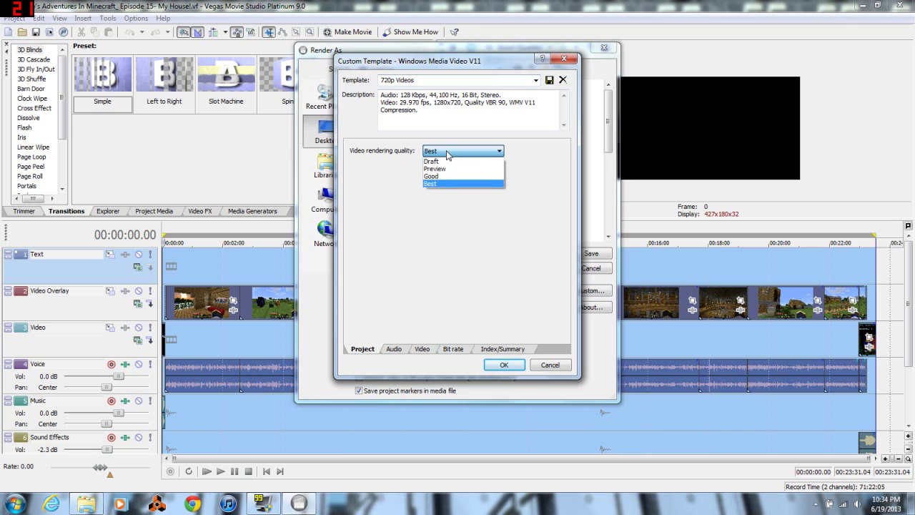
left_click(431, 198)
left_click(394, 349)
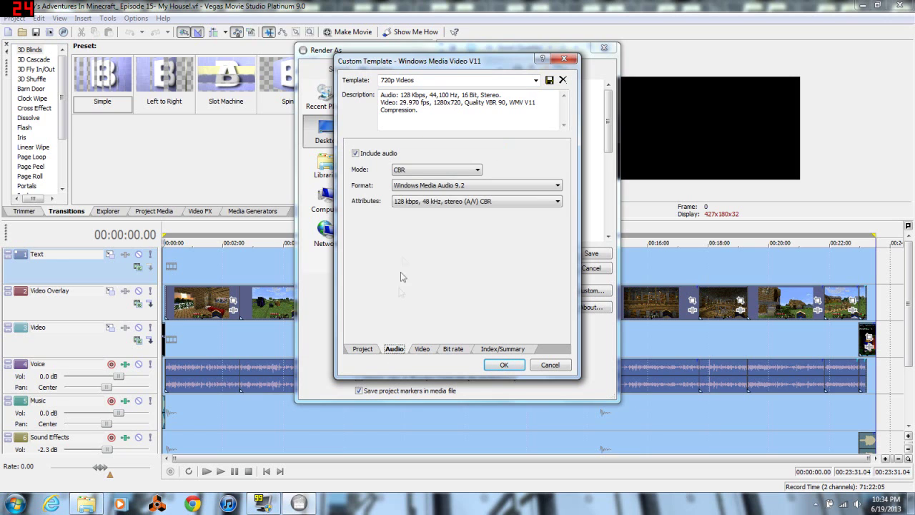
left_click(420, 174)
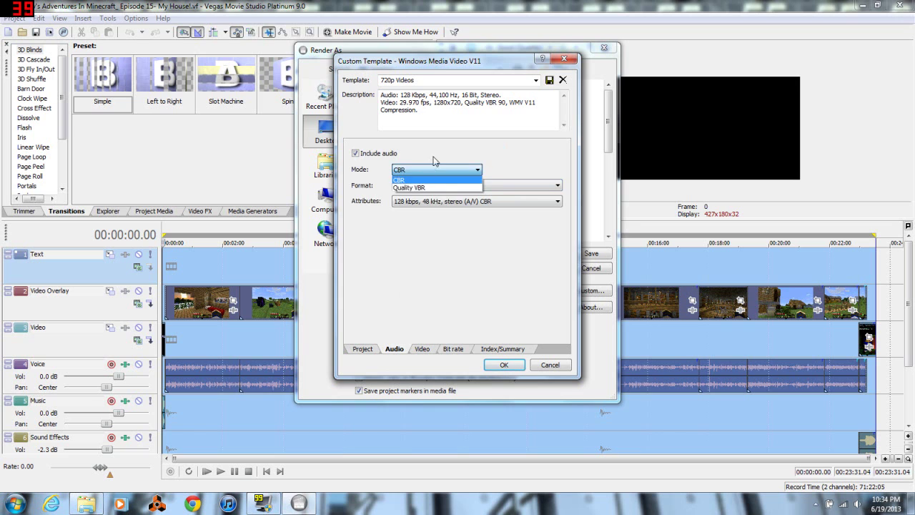
left_click(447, 188)
left_click(486, 186)
left_click(496, 203)
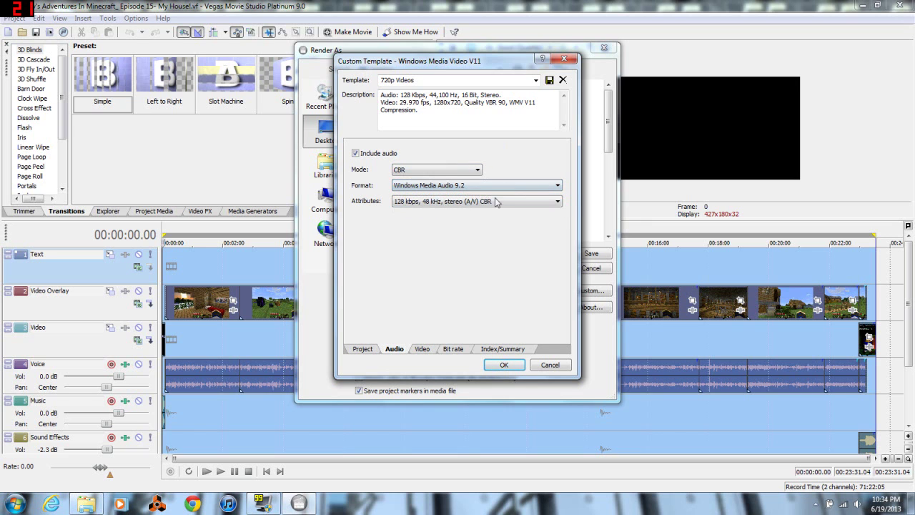
left_click(467, 203)
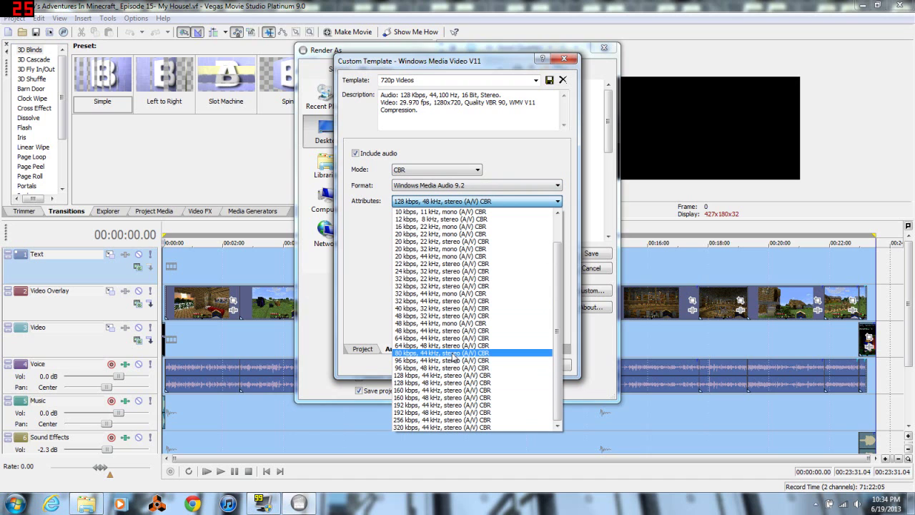
left_click(370, 247)
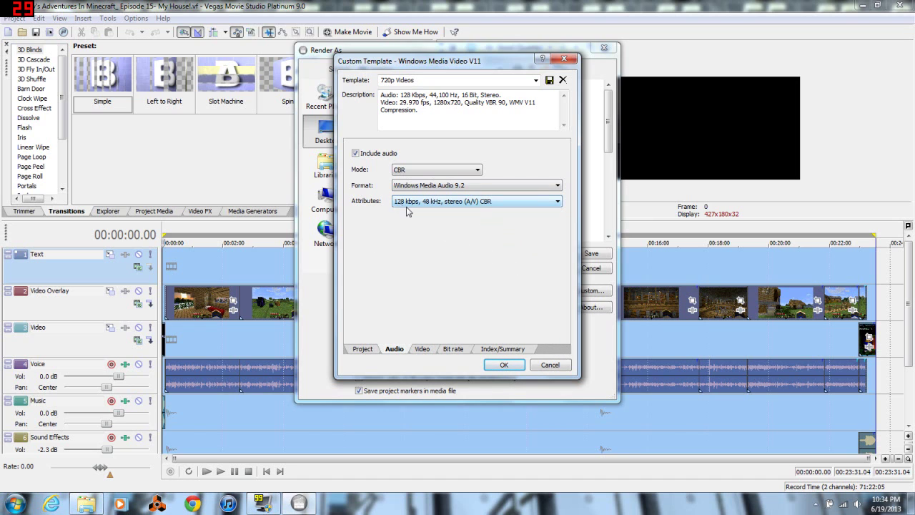
Step: Keep the video at Quality VBR, Windows Media Video 9, 1280x720 image size
left_click(422, 349)
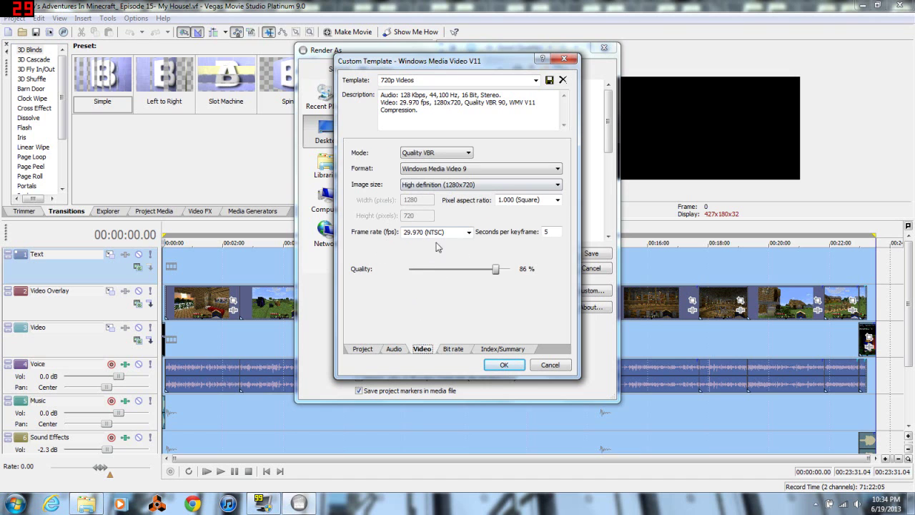
left_click(434, 153)
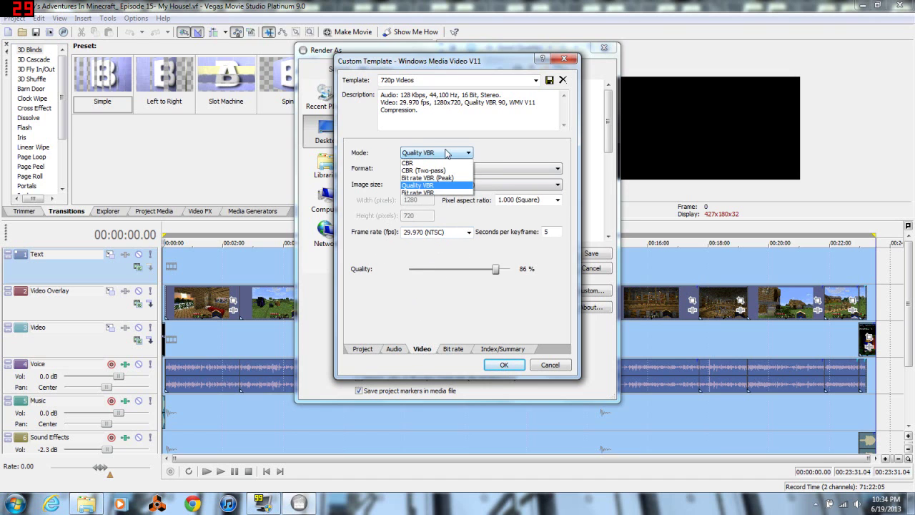
left_click(366, 143)
left_click(470, 169)
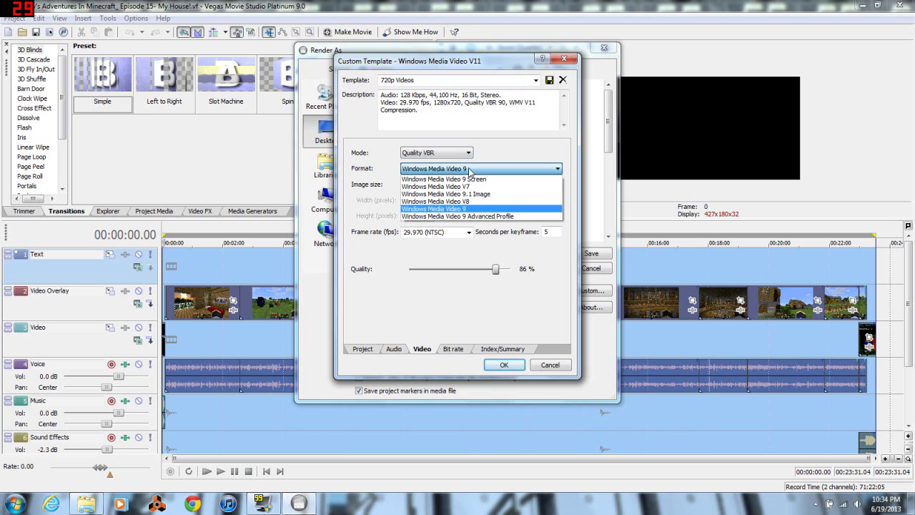
left_click(385, 178)
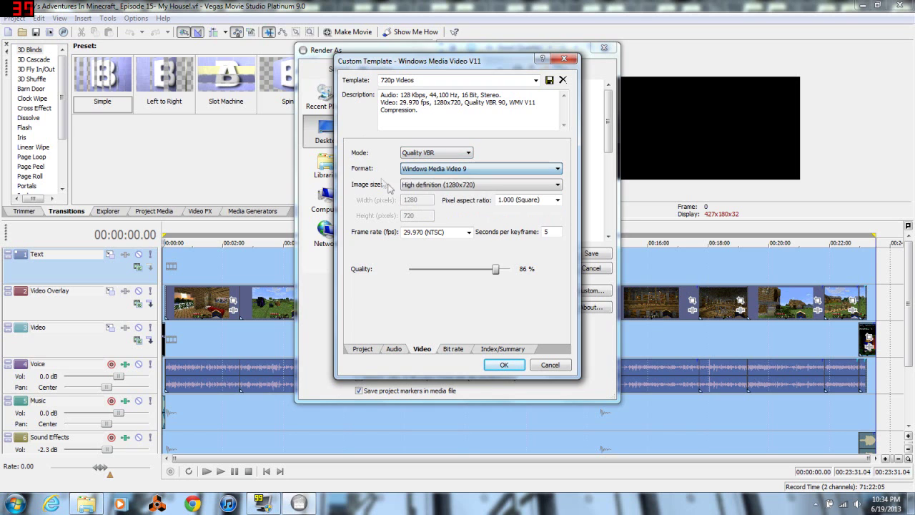
left_click(468, 187)
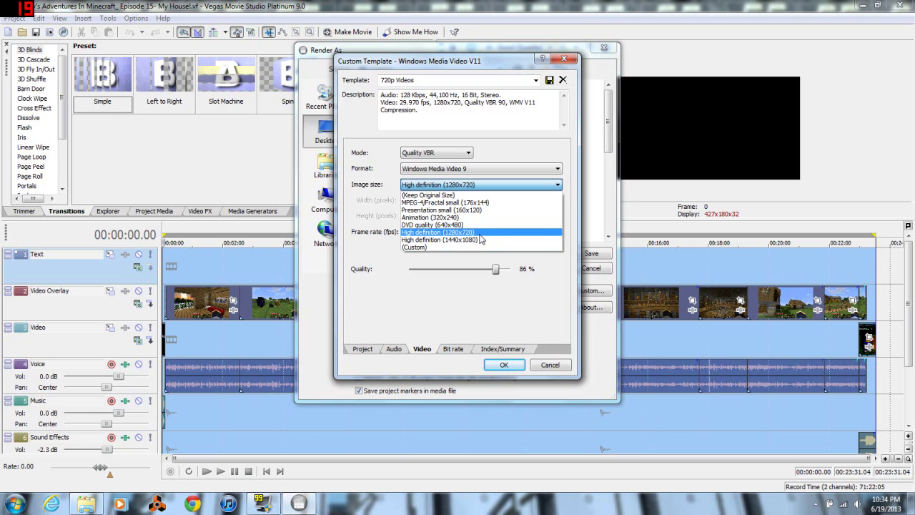
left_click(479, 233)
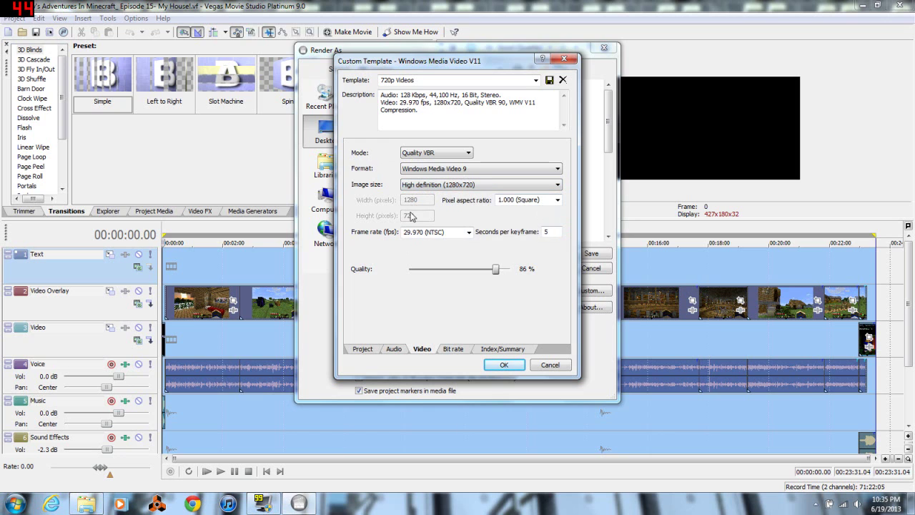
Step: Keep 1.000 (Square) pixel aspect ratio and 5-second keyframes, and raise video quality to 90%
left_click(557, 203)
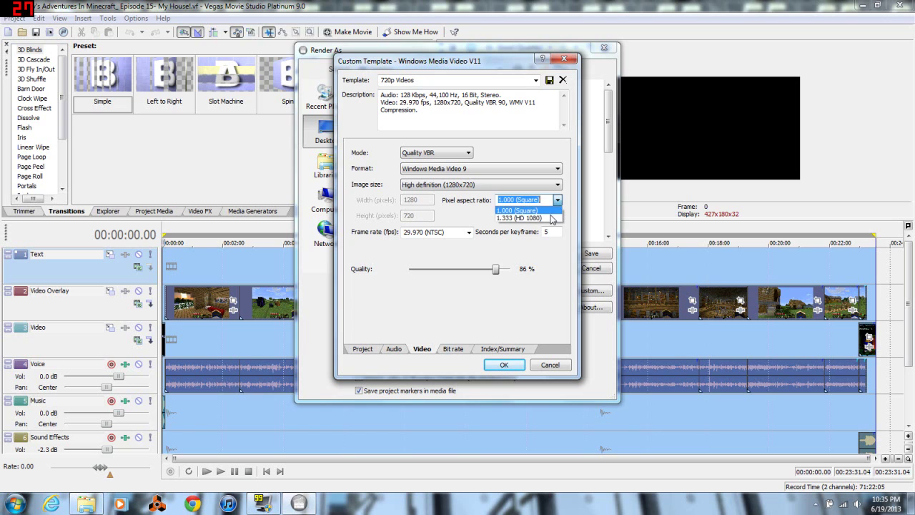
left_click(529, 218)
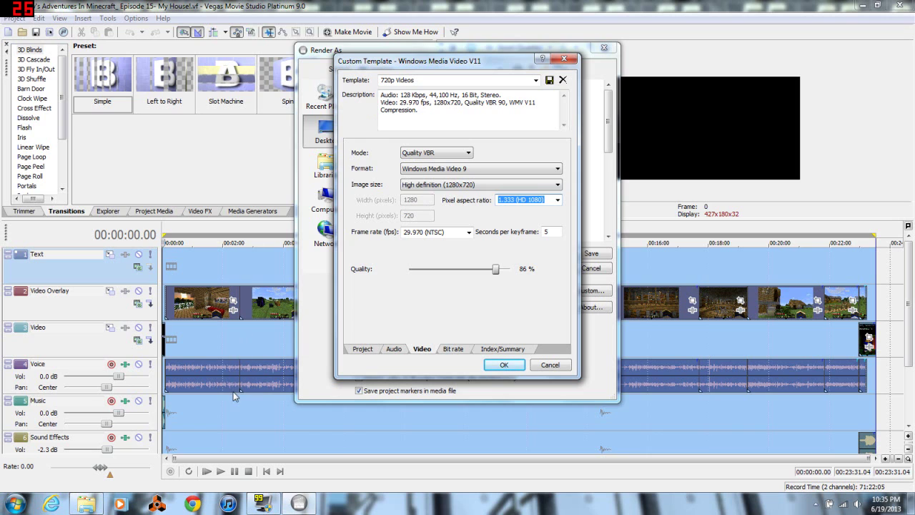
left_click(556, 203)
left_click(533, 212)
left_click(547, 232)
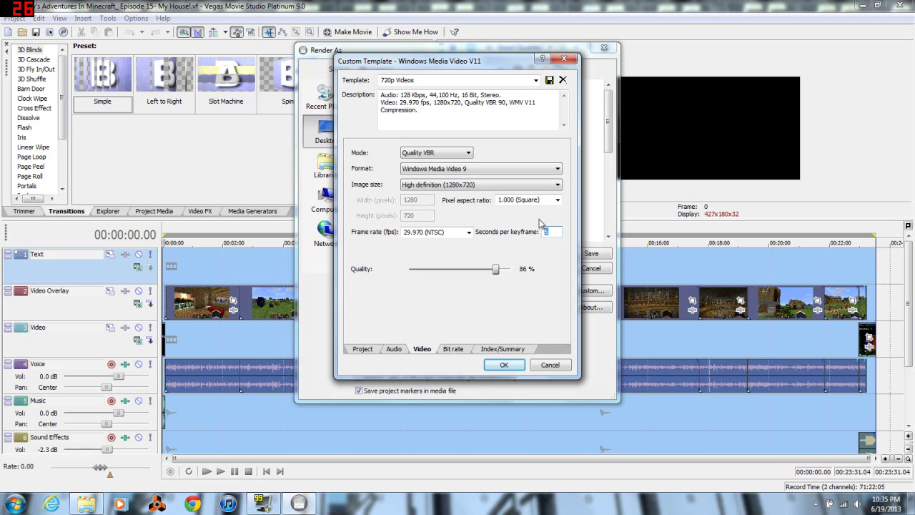
left_click(465, 185)
left_click(469, 184)
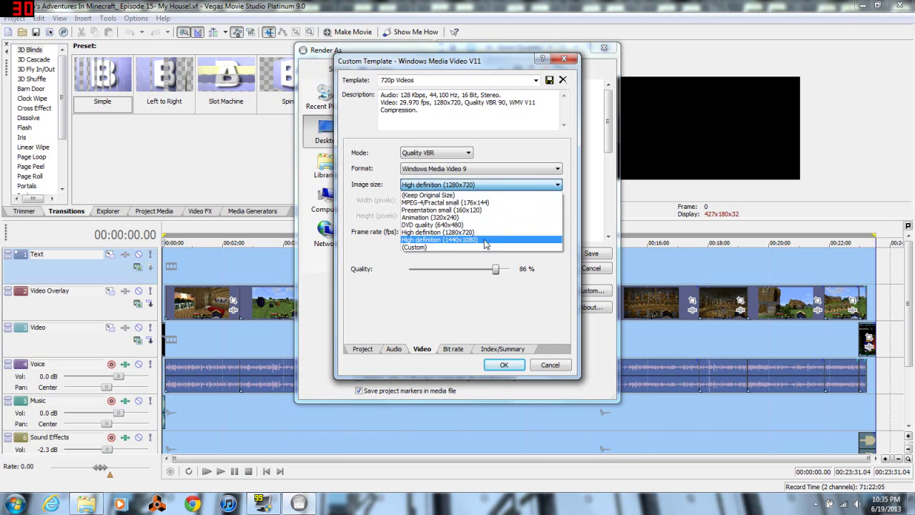
left_click(465, 185)
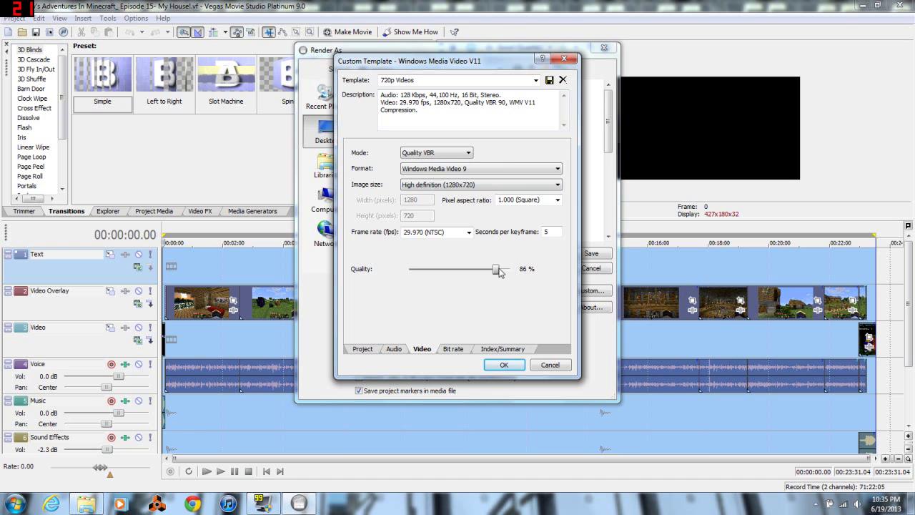
left_click_drag(499, 272, 503, 272)
Step: Overwrite the 720p Videos template with these settings and nudge video quality higher
left_click(549, 80)
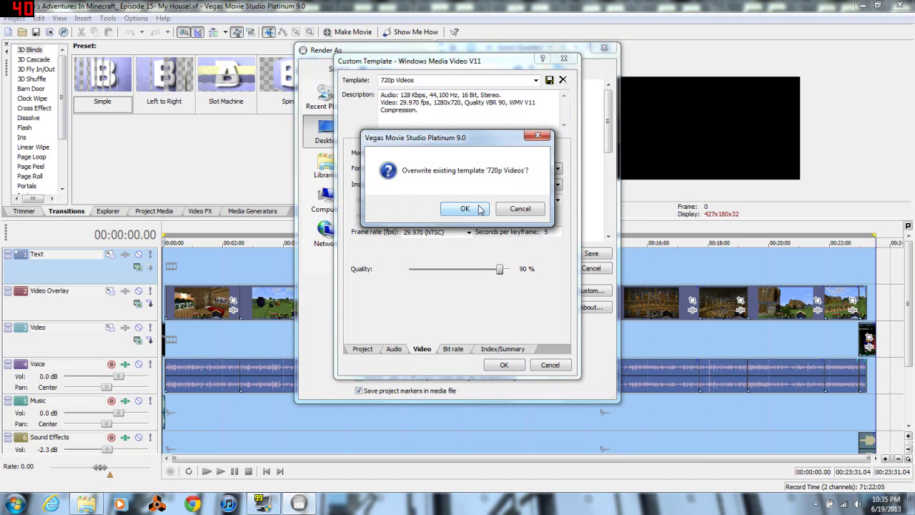
left_click(465, 209)
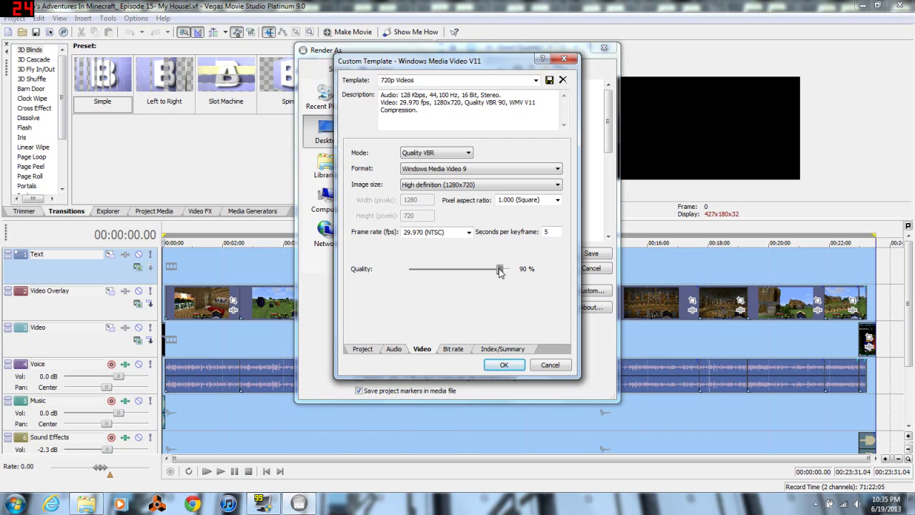
left_click_drag(500, 271, 507, 275)
Step: Review the Bit Rate, Index, Project and Audio tabs, reset video quality to 90%, and accept
left_click(456, 350)
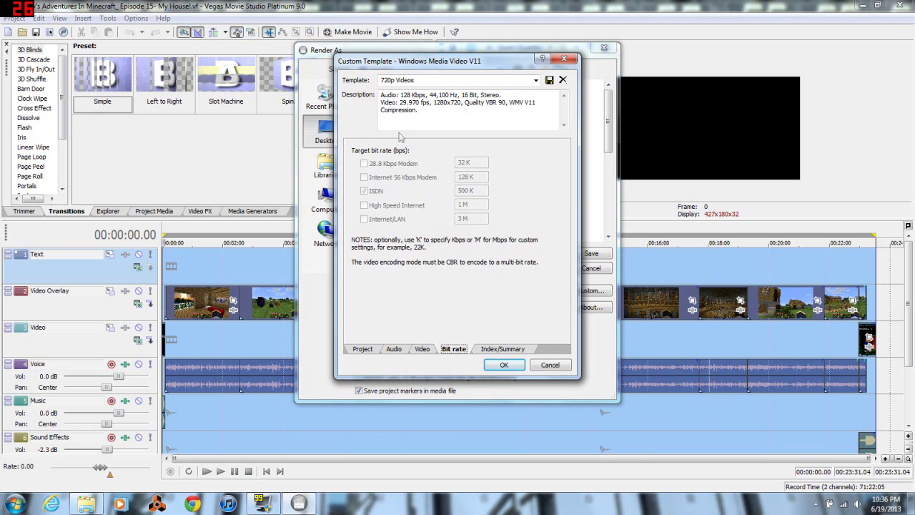
left_click(509, 350)
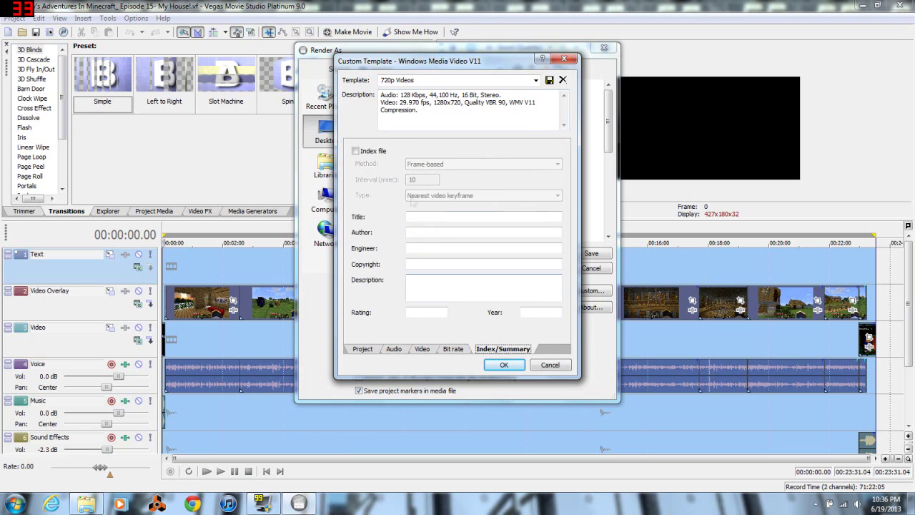
left_click(363, 349)
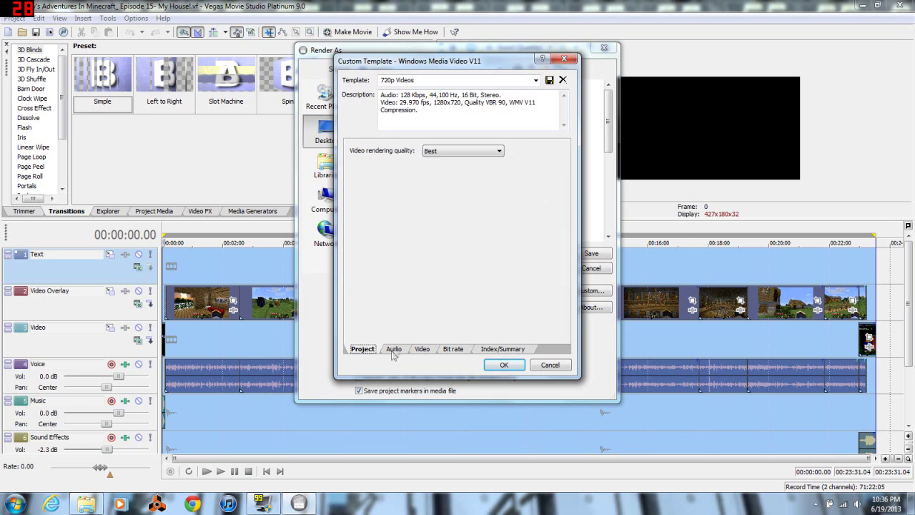
left_click(394, 349)
left_click(422, 349)
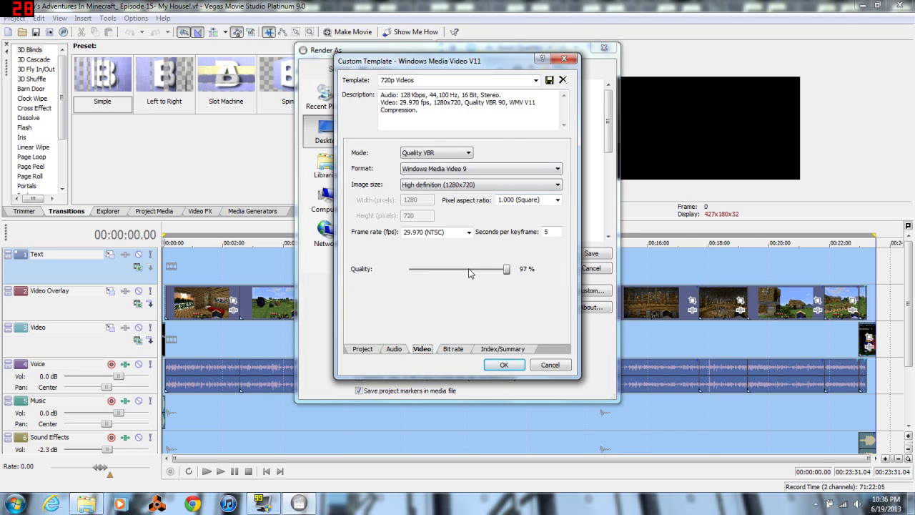
left_click_drag(506, 272, 500, 272)
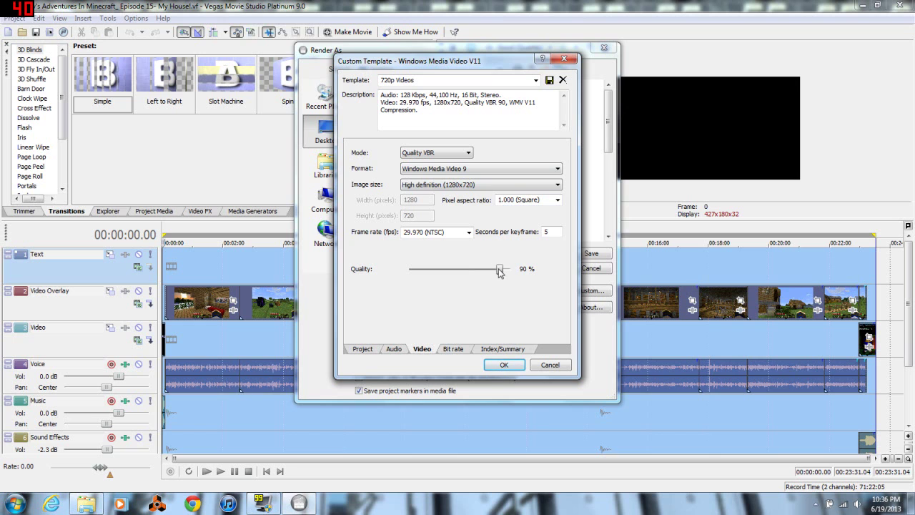
left_click(504, 366)
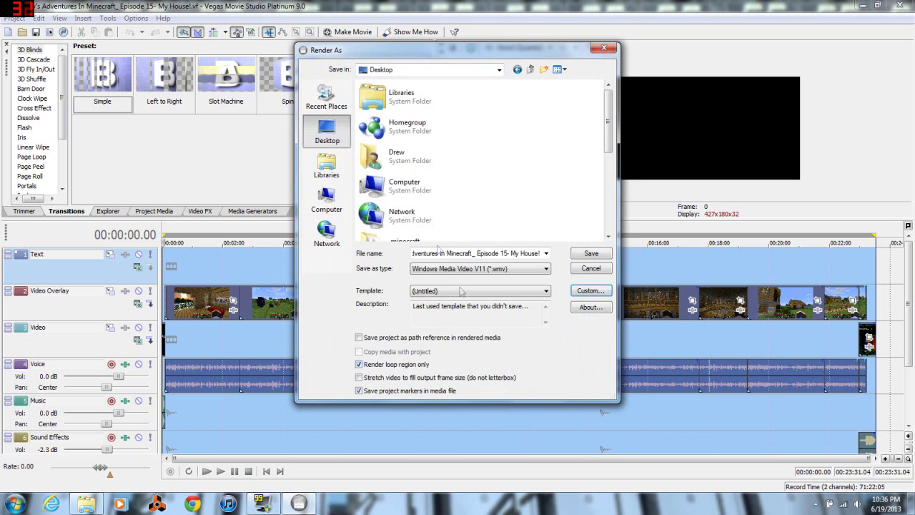
Step: Compare the 720p Videos template with 720p Videos (Super High Quality) by inspecting its video settings
left_click(469, 290)
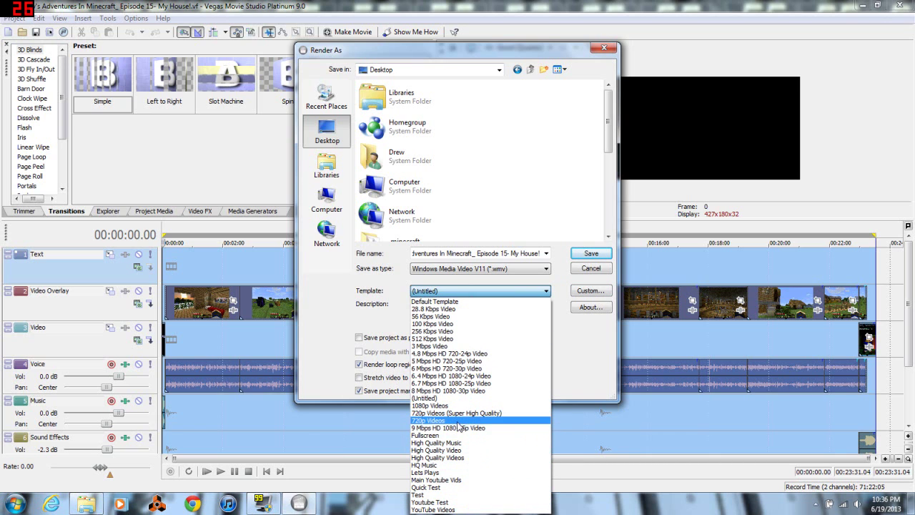
left_click(460, 421)
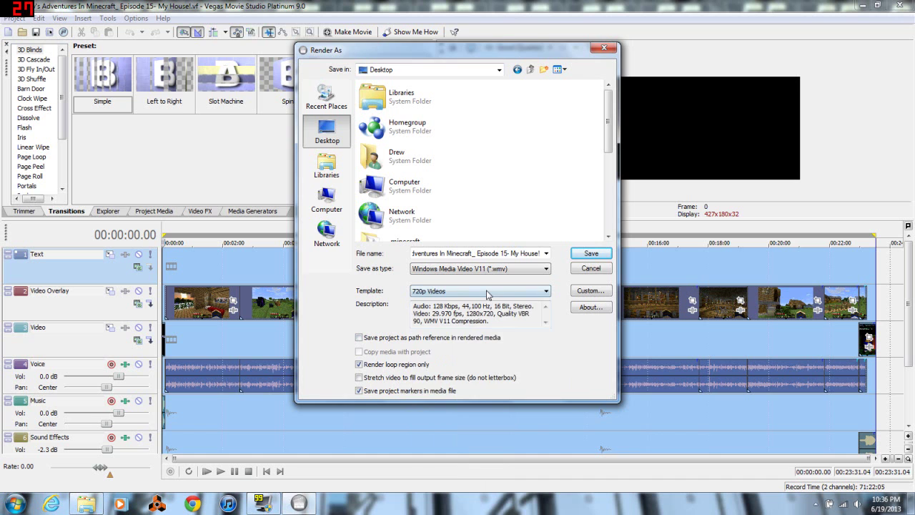
left_click(488, 292)
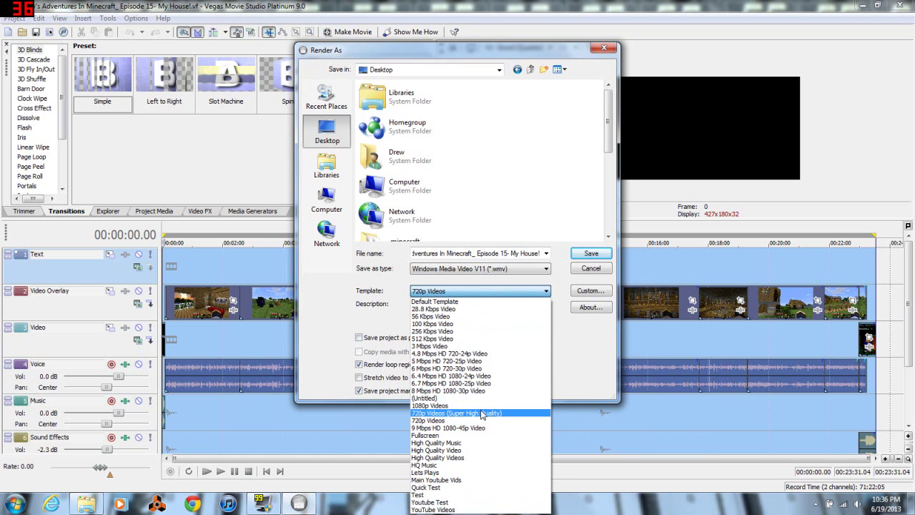
left_click(482, 413)
left_click(590, 291)
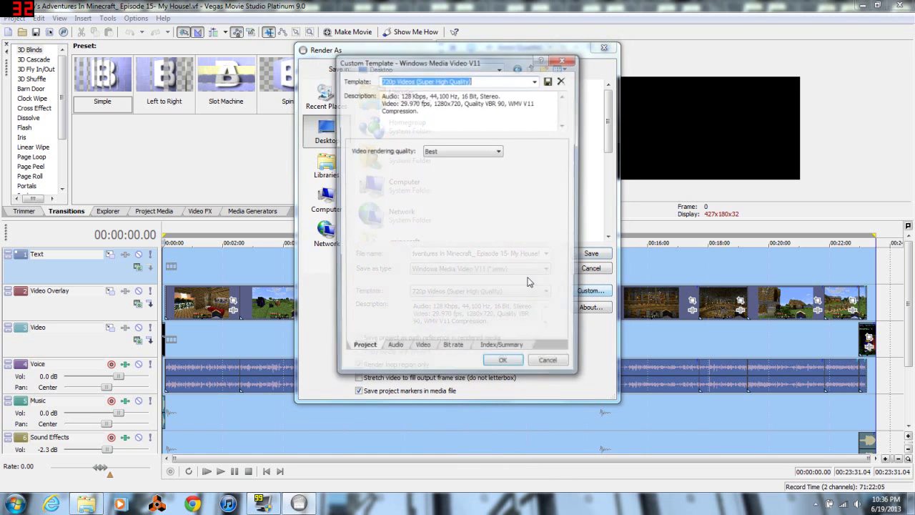
left_click(425, 350)
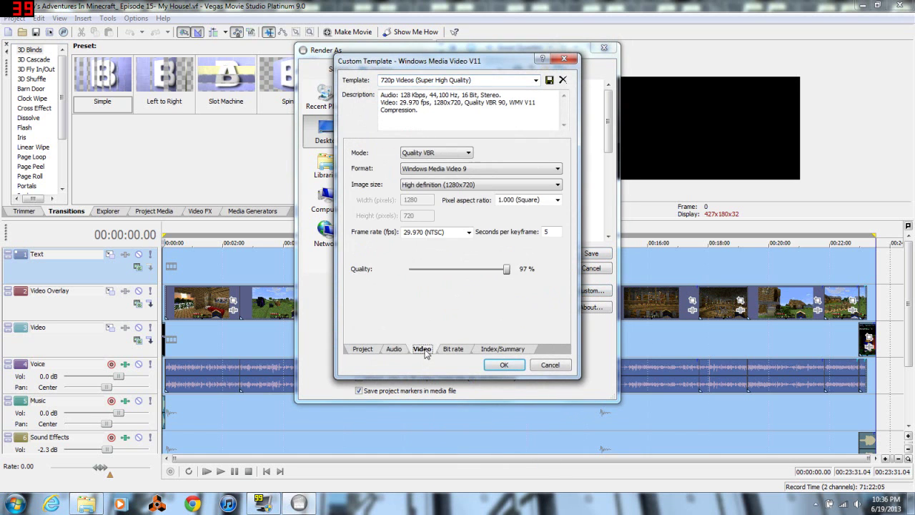
left_click(569, 366)
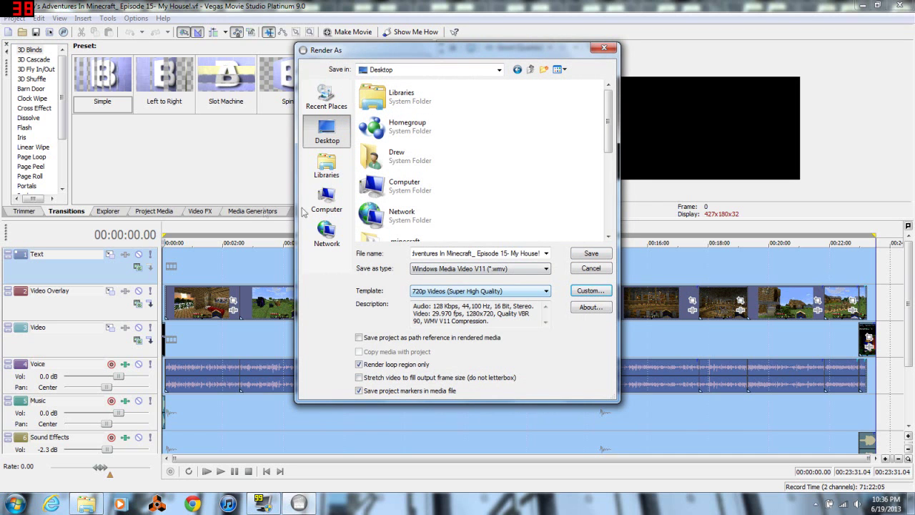
Step: Reselect the 720p Videos template, close Render As without rendering, and minimise the editor
left_click(516, 291)
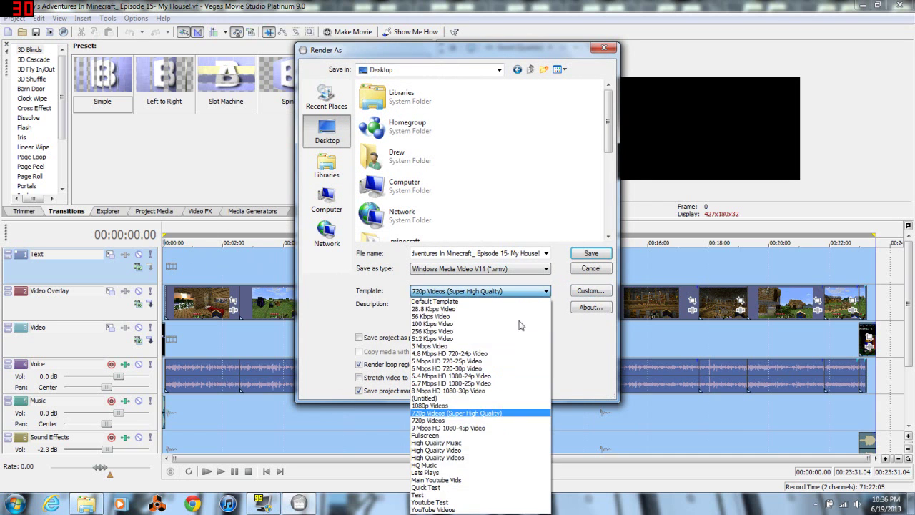
left_click(510, 420)
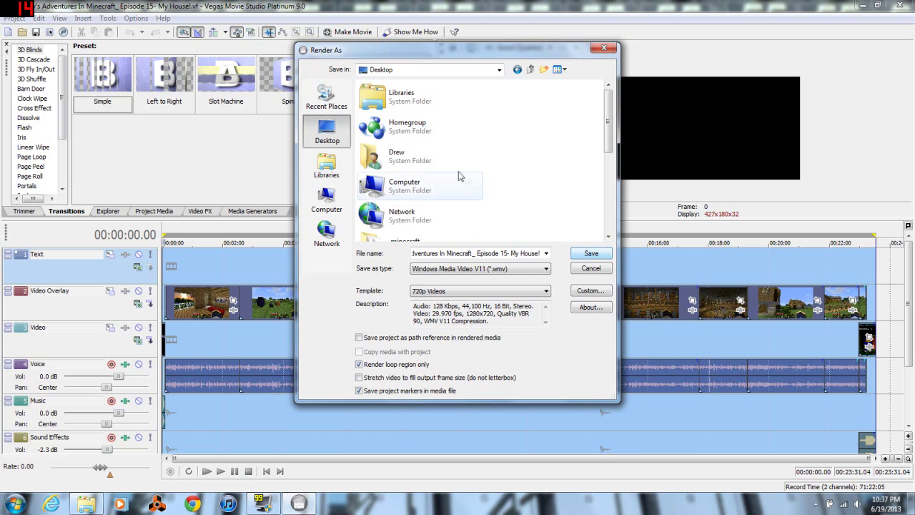
left_click(604, 48)
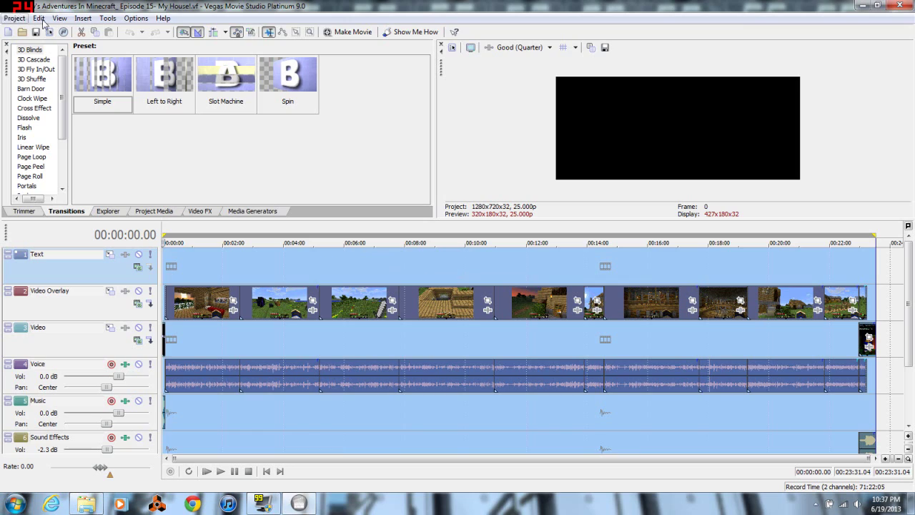
left_click(864, 9)
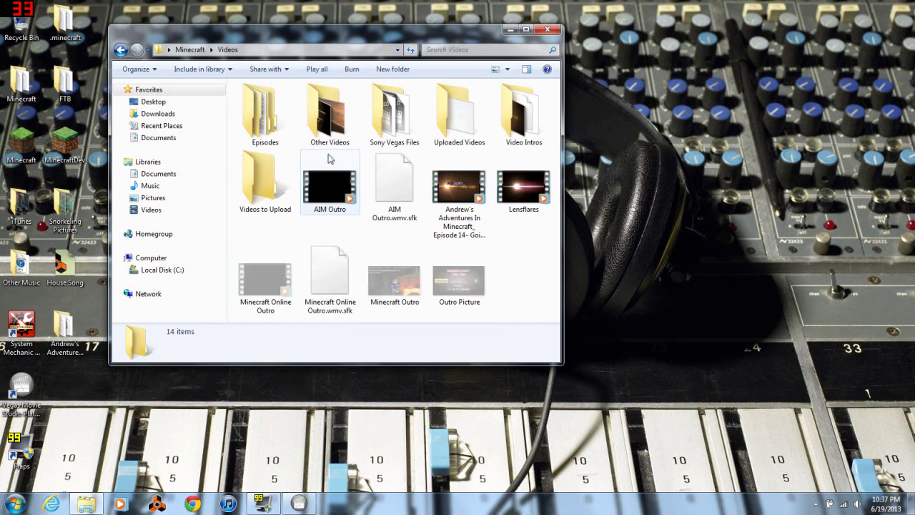
Step: Browse the AIM and FTB folders under Uploaded Videos, then close the Videos window
left_click(462, 121)
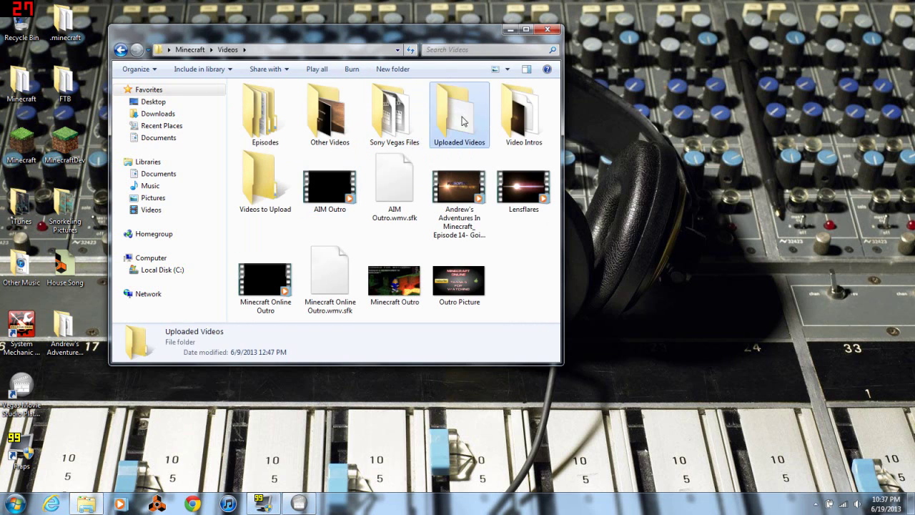
double_click(462, 121)
double_click(276, 140)
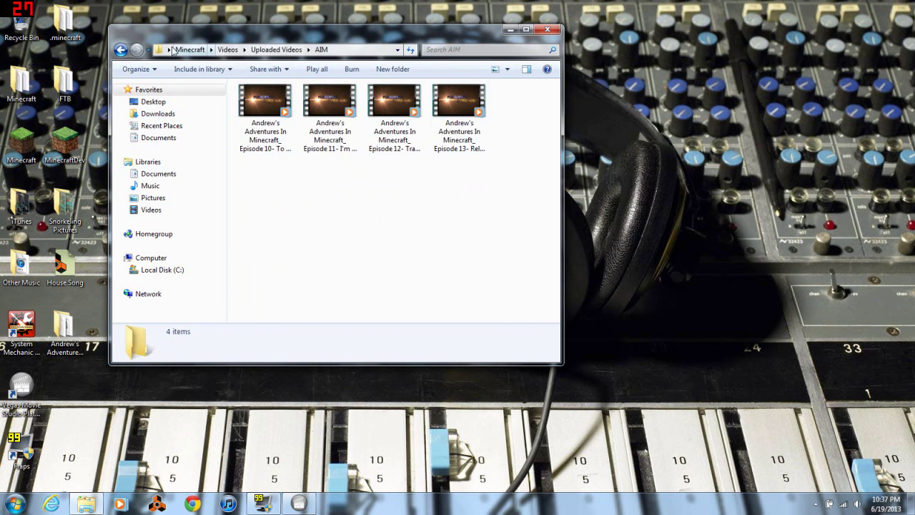
left_click(121, 49)
key("Right")
key("Return")
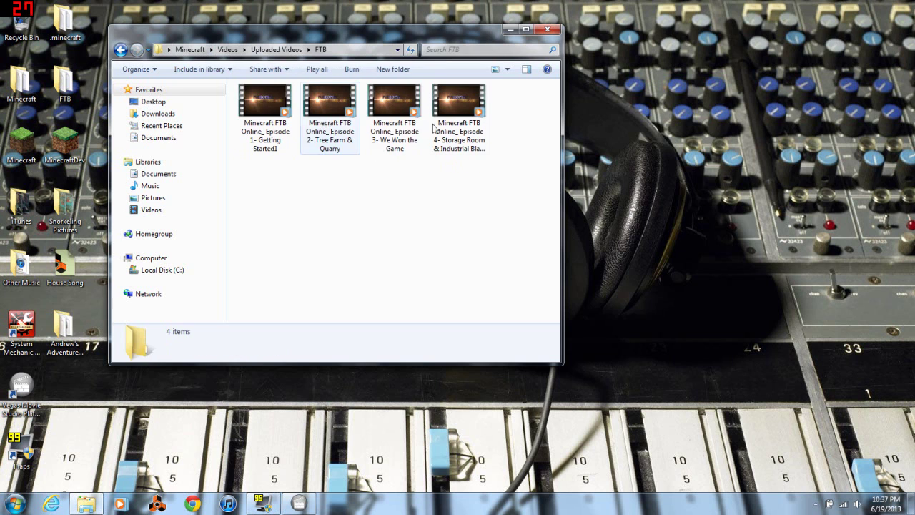
left_click(121, 50)
left_click(121, 50)
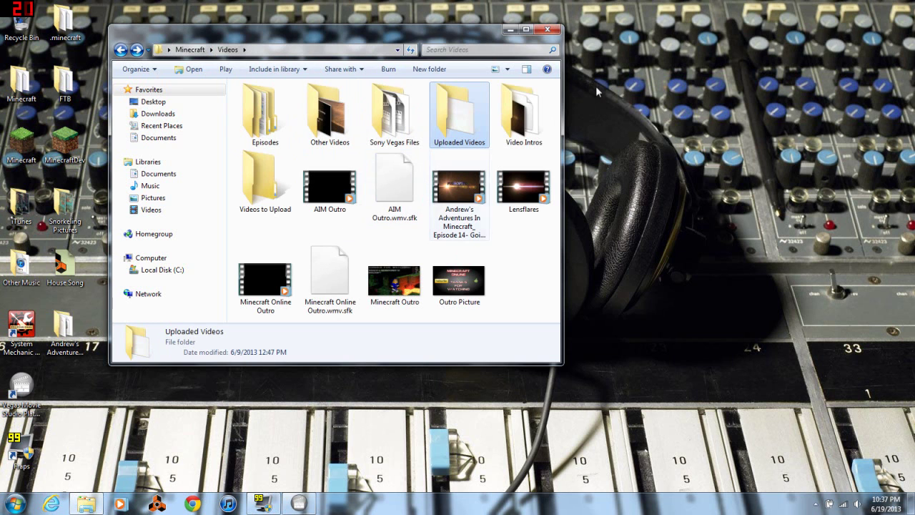
left_click(547, 31)
Step: Open the Computer window from the Start menu
left_click(14, 504)
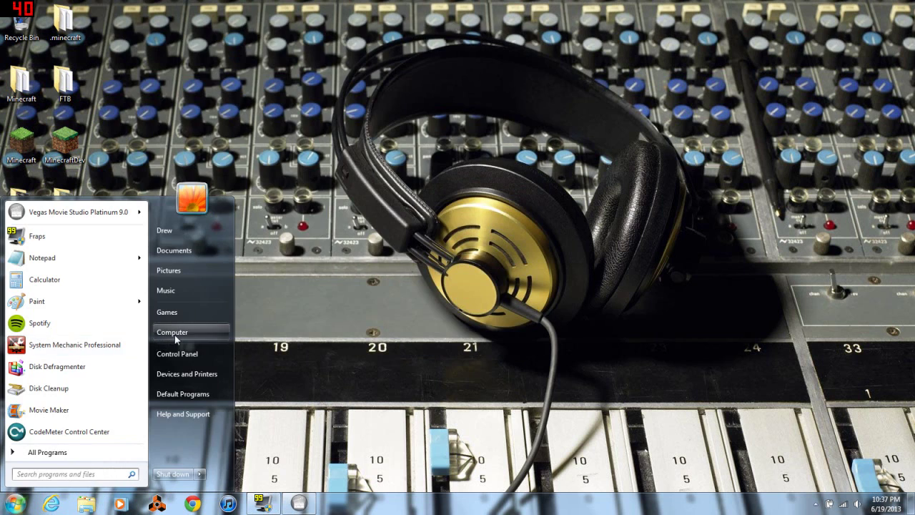
left_click(174, 333)
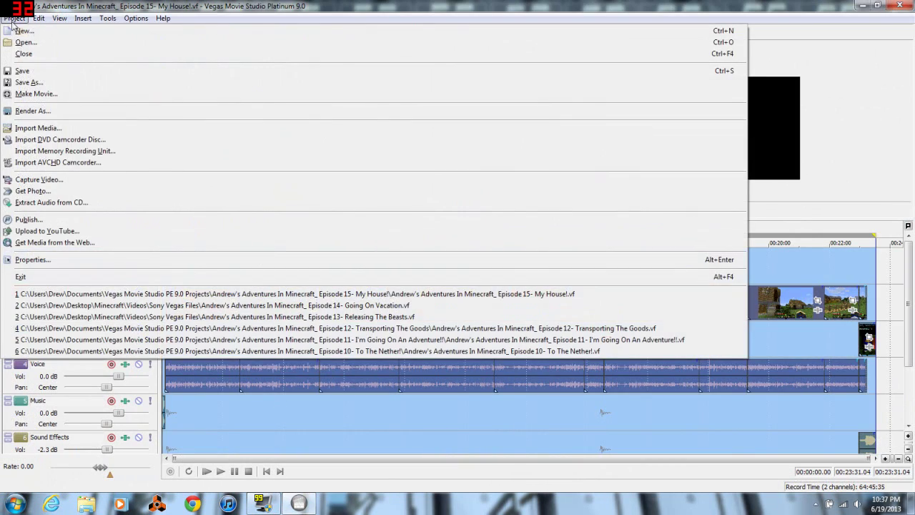
Step: Reopen Project > Render As and set the output location to the Desktop
left_click(60, 113)
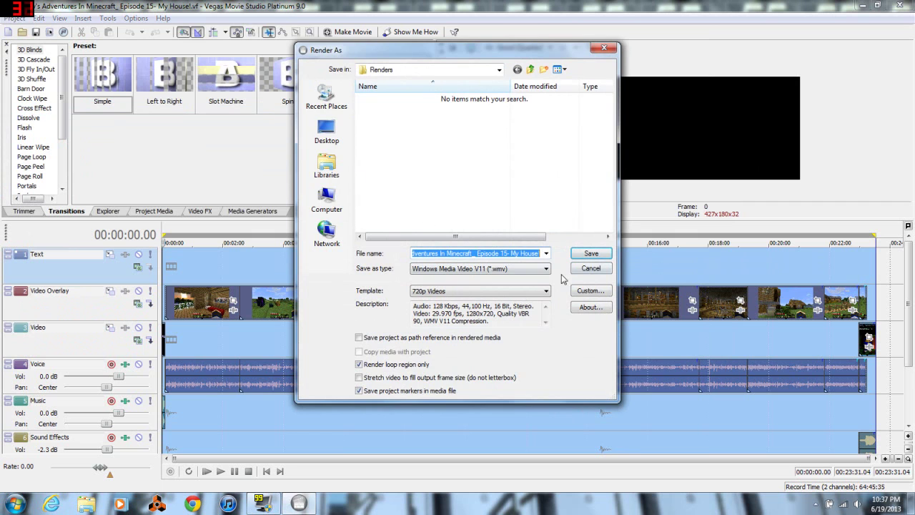
left_click(326, 133)
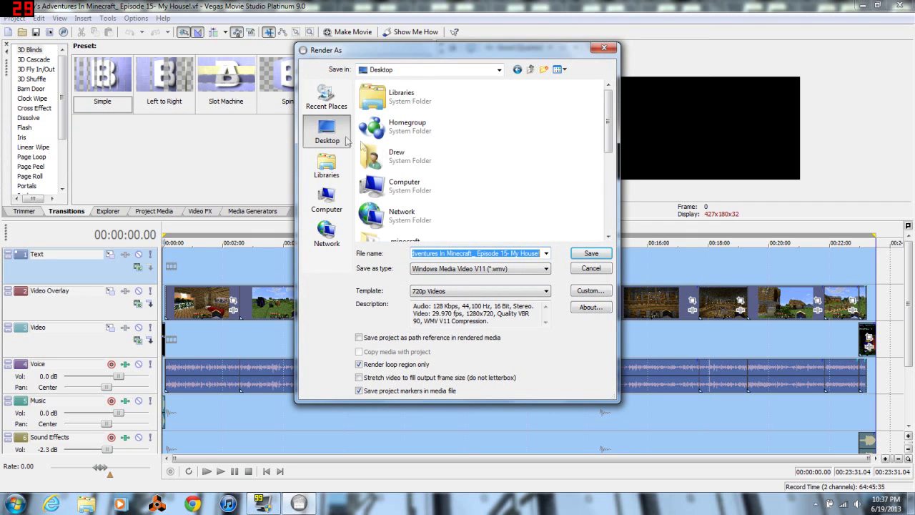